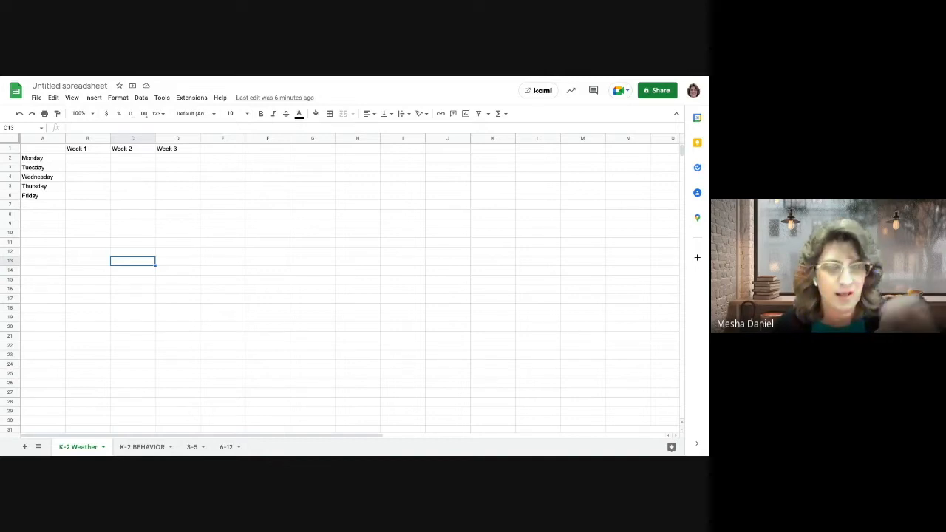
pyautogui.click(81, 160)
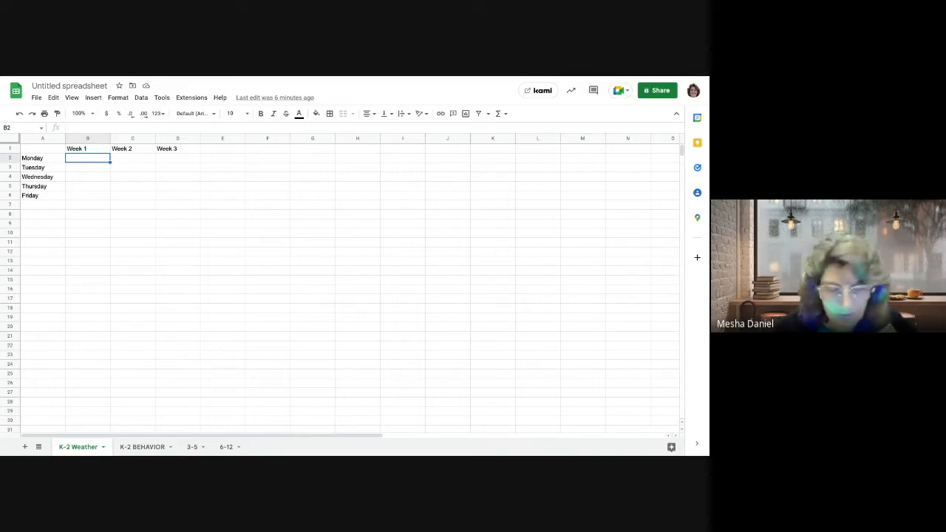
pyautogui.click(87, 197)
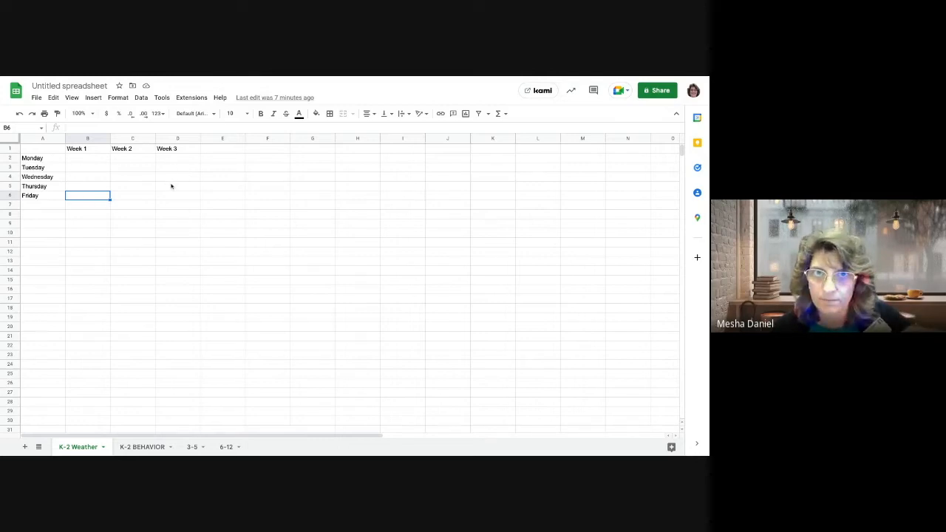
# - Open data validation for the empty weather cells B2:D6, covering Monday to Friday in Weeks 1 to 3
pyautogui.click(75, 161)
pyautogui.hotkey('shift', 'Down')
pyautogui.hotkey('shift', 'Right')
pyautogui.hotkey('shift', 'Right')
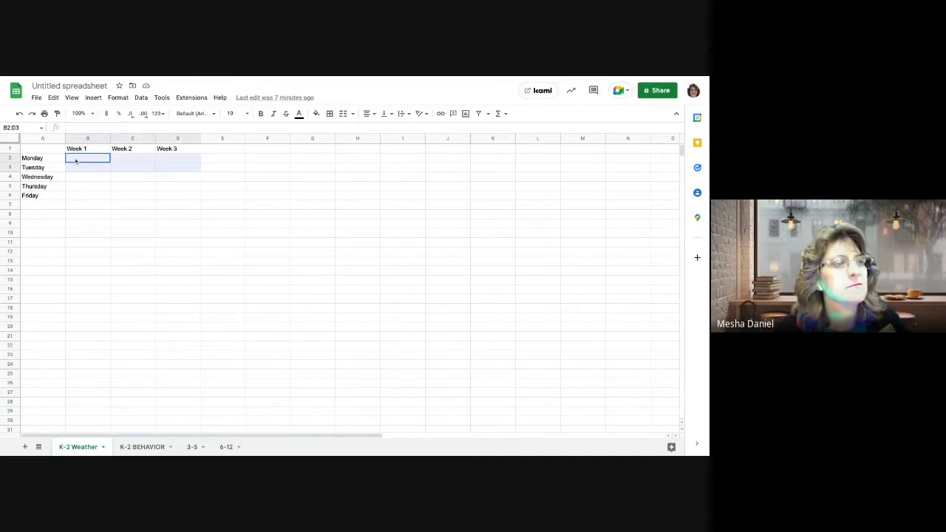
pyautogui.hotkey('shift', 'Down')
pyautogui.hotkey('shift', 'Down')
pyautogui.hotkey('shift', 'Down')
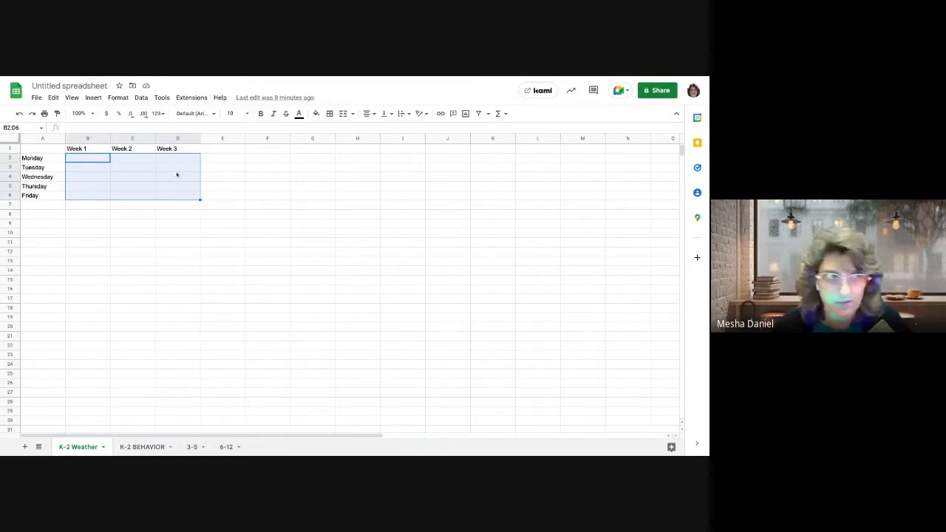
pyautogui.click(141, 99)
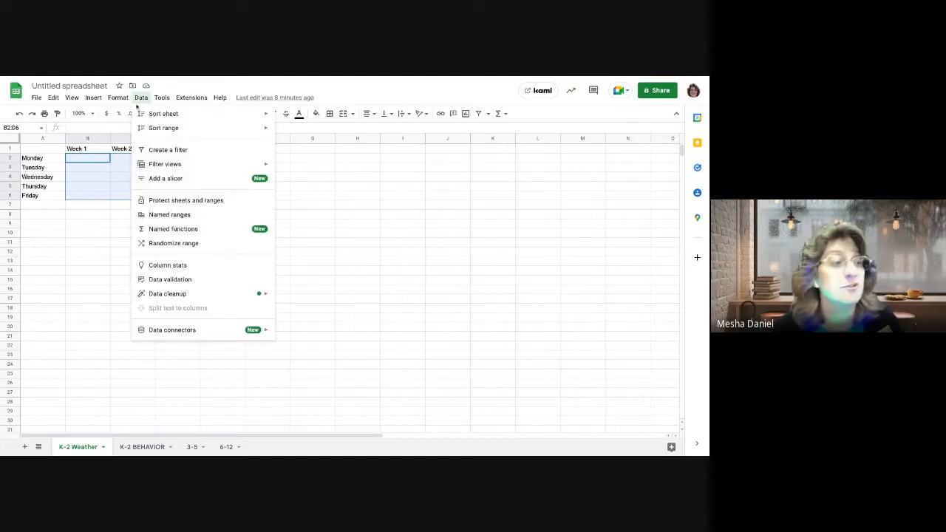
pyautogui.click(165, 281)
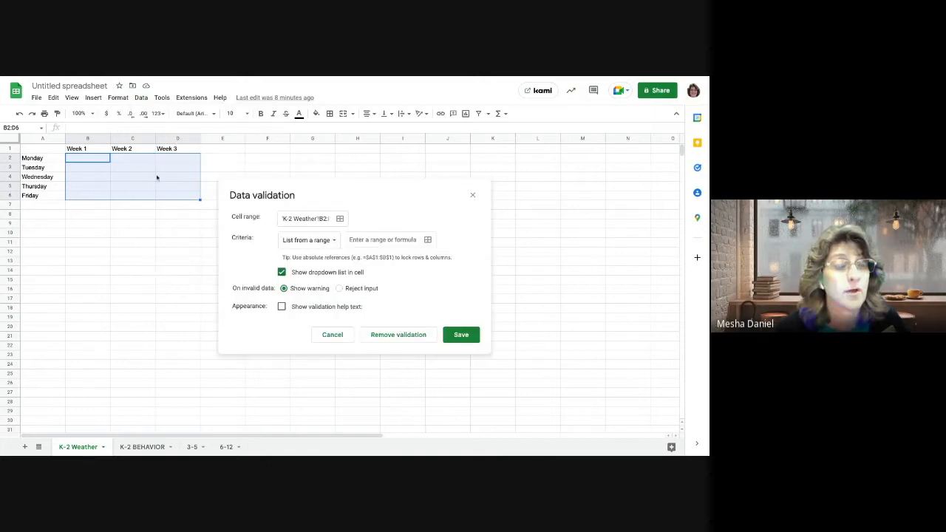
# - Create a dropdown from a list of items with the choices Sunny, Cloudy, Rainy and save the validation
pyautogui.click(325, 243)
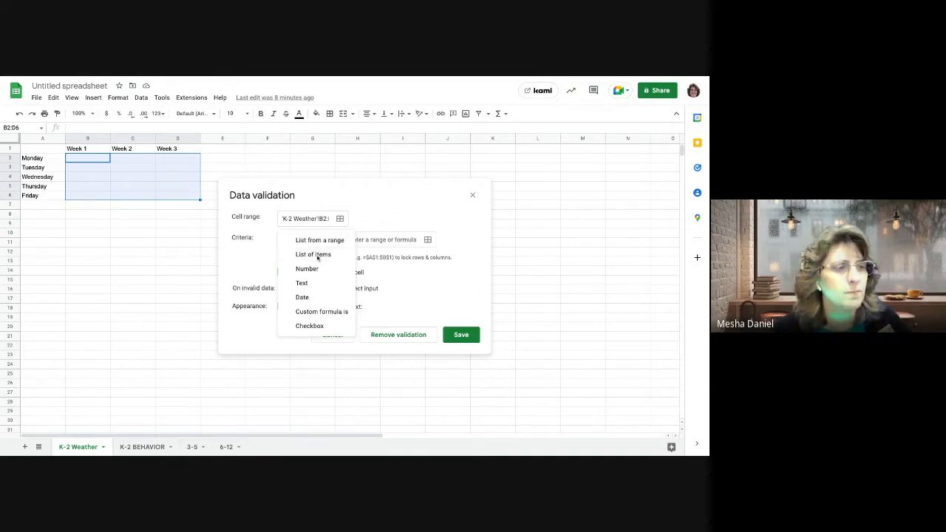
pyautogui.click(317, 256)
pyautogui.click(353, 238)
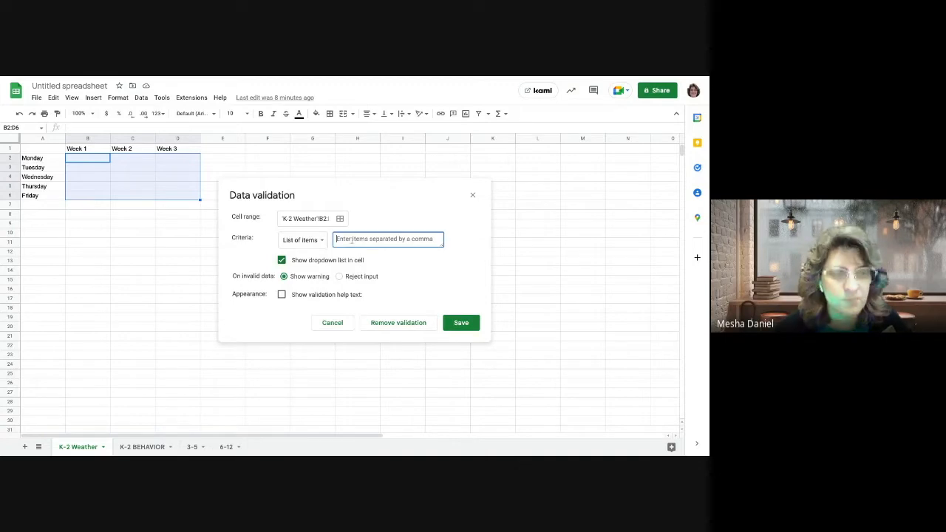
pyautogui.write('unny')
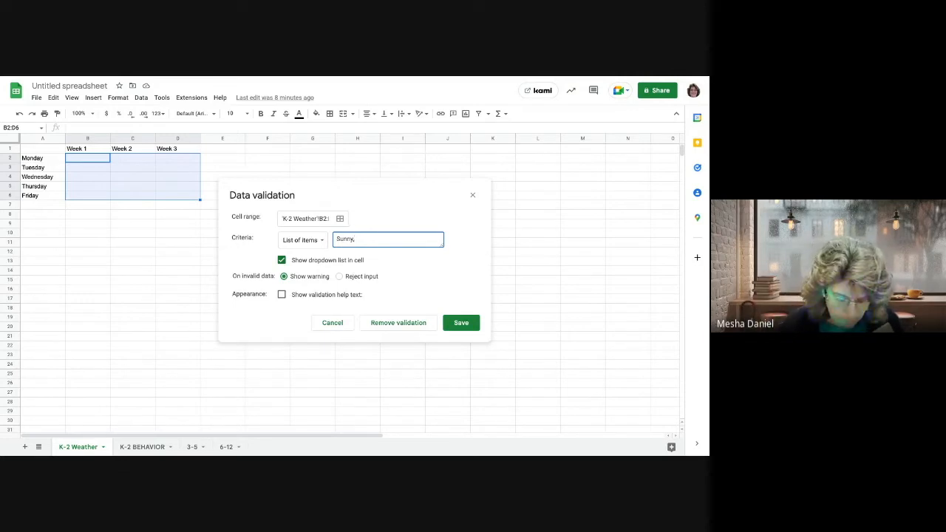
pyautogui.write(',C')
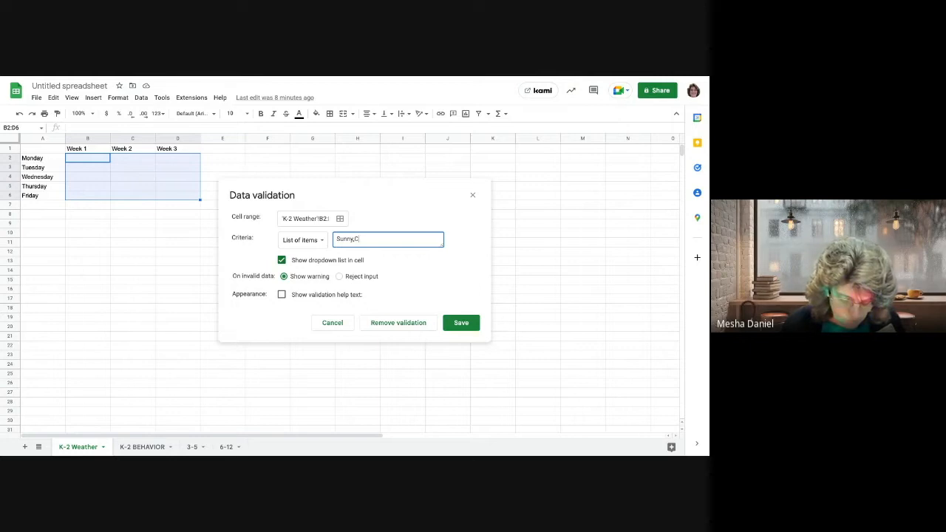
pyautogui.write('loudy,rainy')
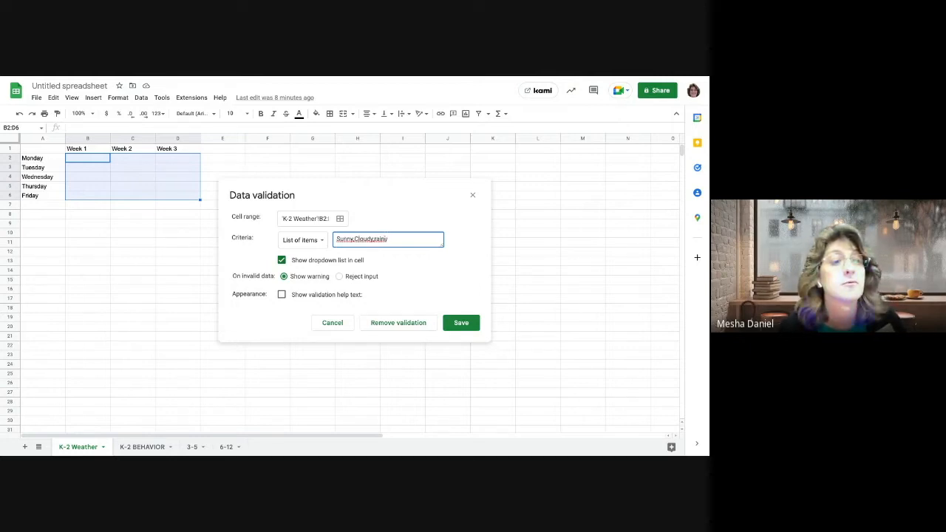
pyautogui.press('BackSpace')
pyautogui.write('R')
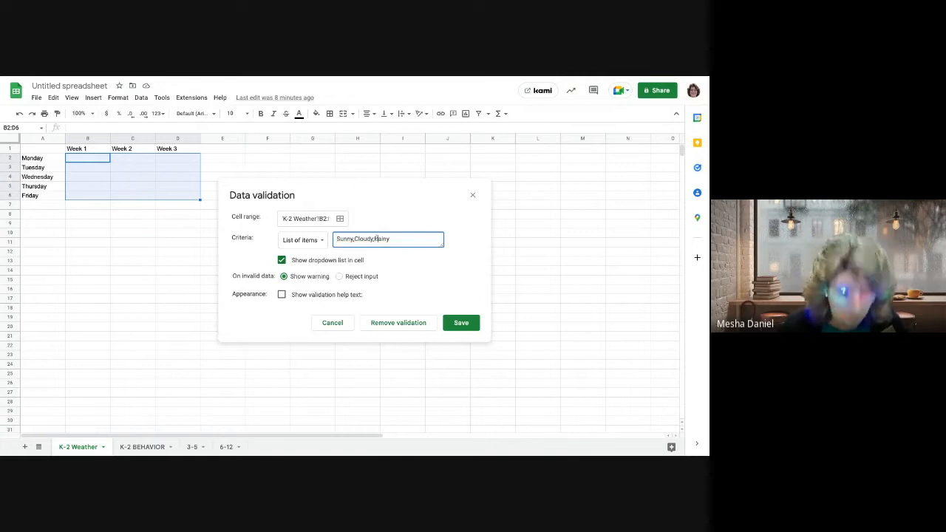
pyautogui.click(353, 239)
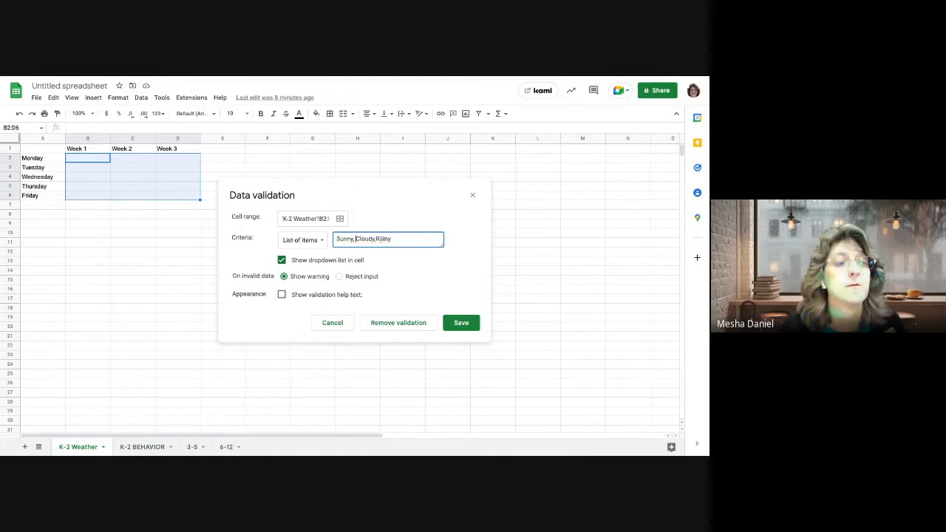
pyautogui.click(378, 239)
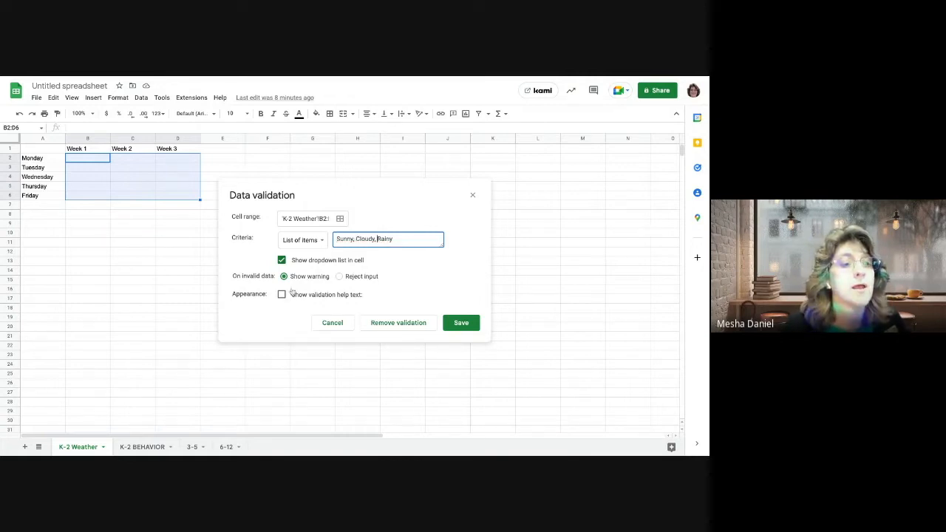
pyautogui.click(461, 323)
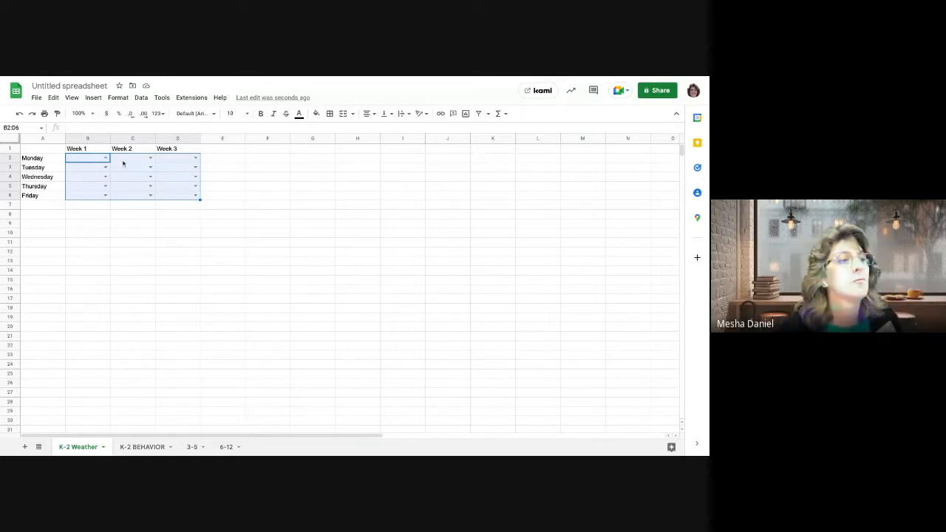
# - Check the dropdown choices in the Week 1 Monday cell without choosing one
pyautogui.click(106, 158)
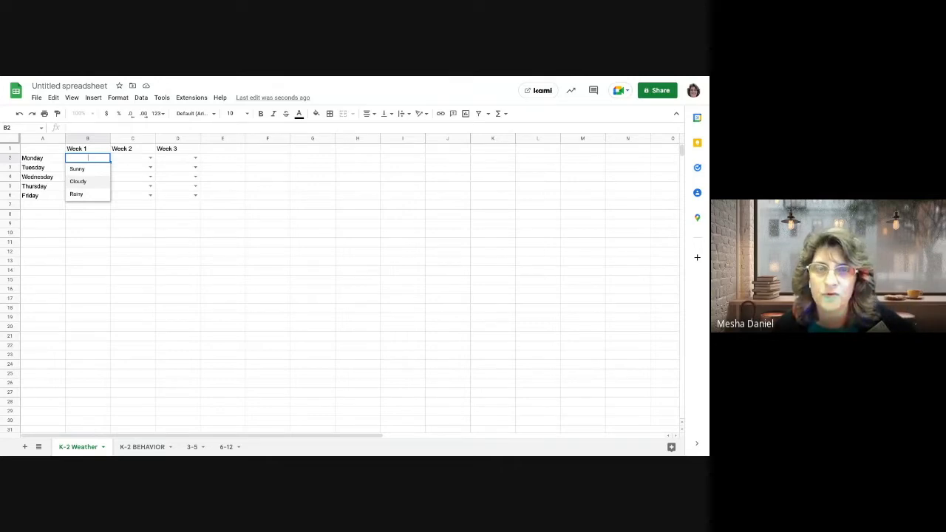
pyautogui.click(113, 225)
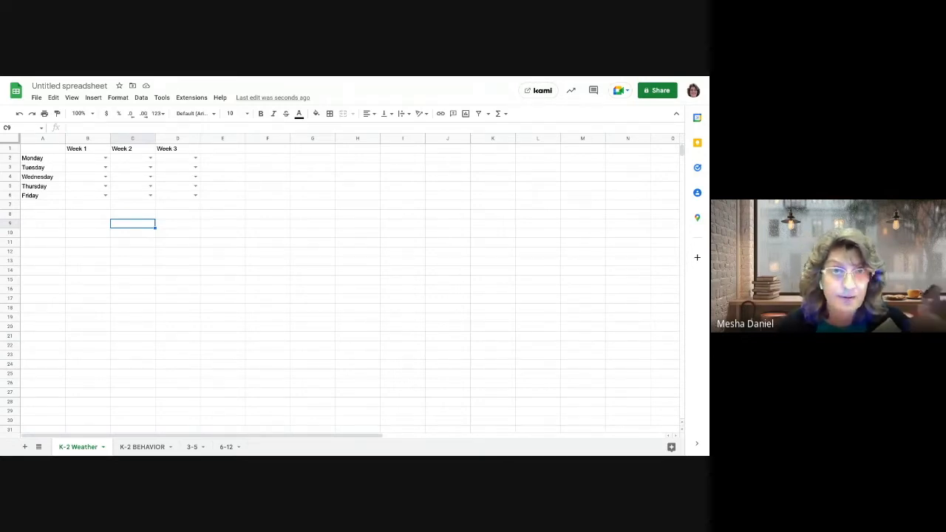
# - Open conditional formatting for the dropdown cells B2:D6
pyautogui.click(78, 162)
pyautogui.hotkey('shift', 'Down')
pyautogui.hotkey('shift', 'Down')
pyautogui.hotkey('shift', 'Down')
pyautogui.hotkey('shift', 'Down')
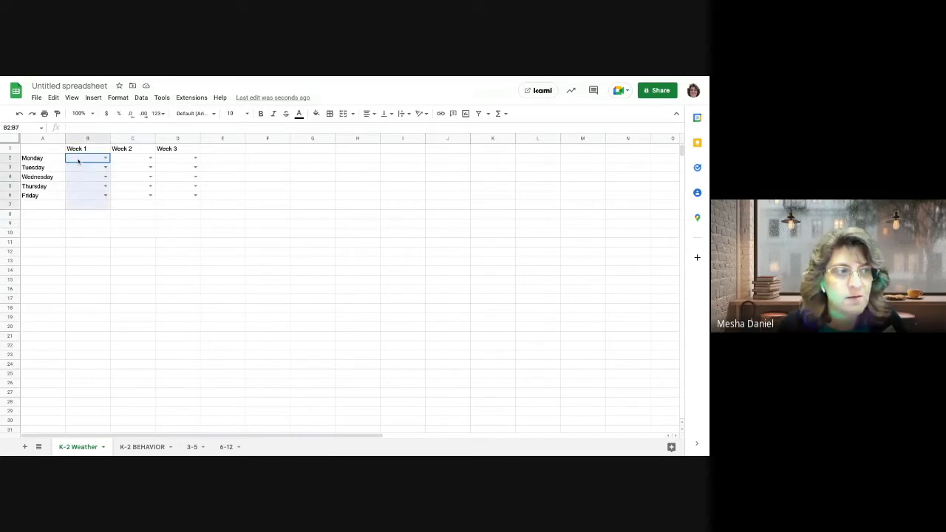
pyautogui.hotkey('shift', 'Right')
pyautogui.hotkey('shift', 'Right')
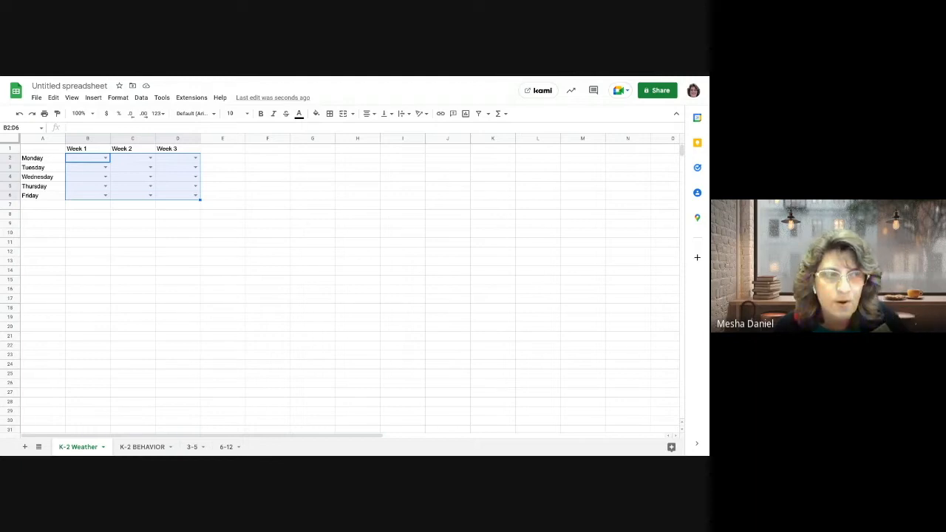
pyautogui.click(117, 97)
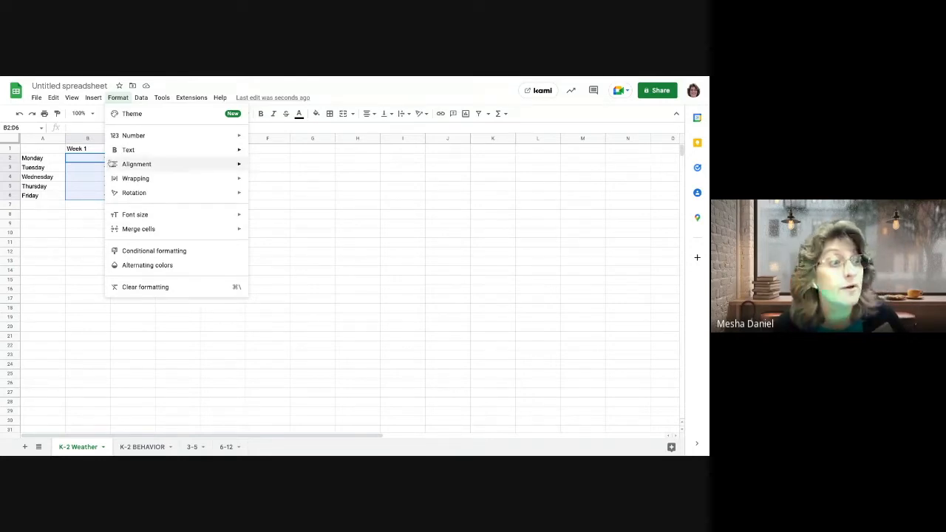
pyautogui.click(147, 251)
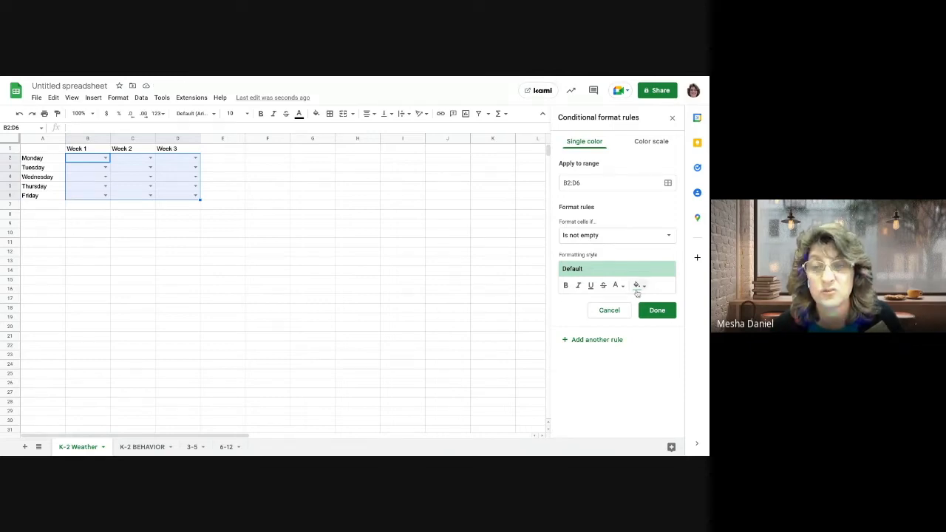
# - Set the rule to fill cells whose text contains Sunny with yellow
pyautogui.click(579, 238)
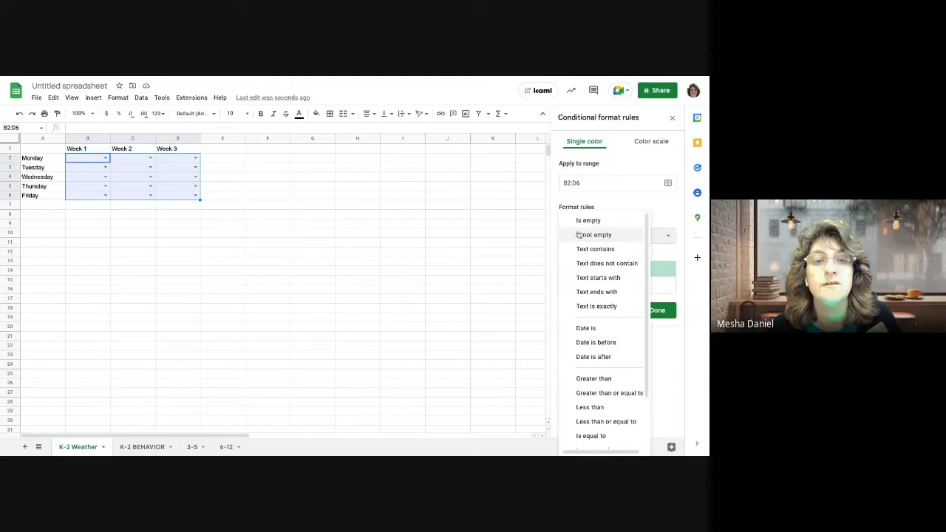
pyautogui.click(584, 249)
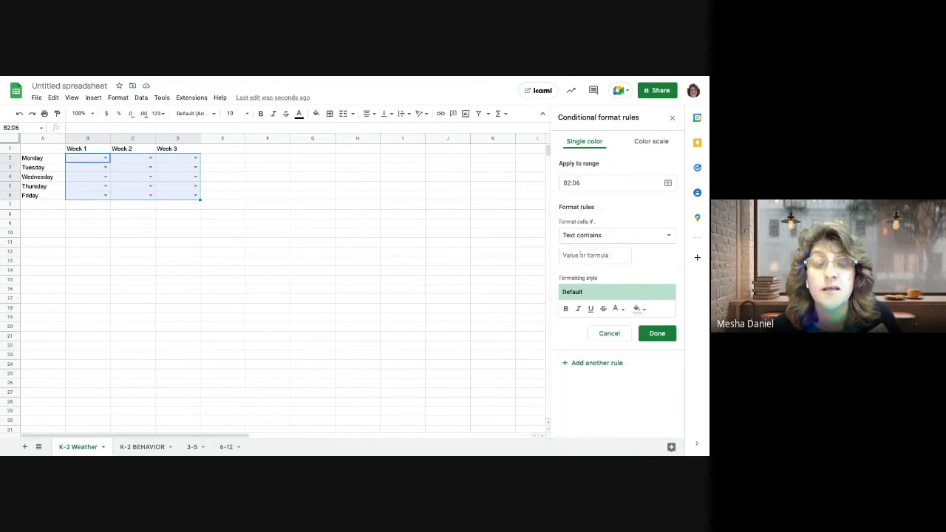
pyautogui.click(571, 257)
pyautogui.write('Sunny')
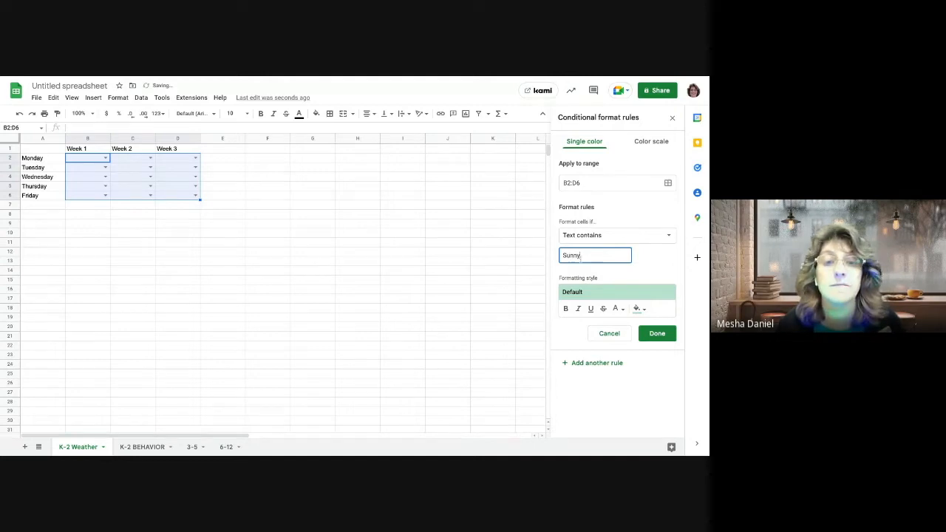
pyautogui.click(644, 312)
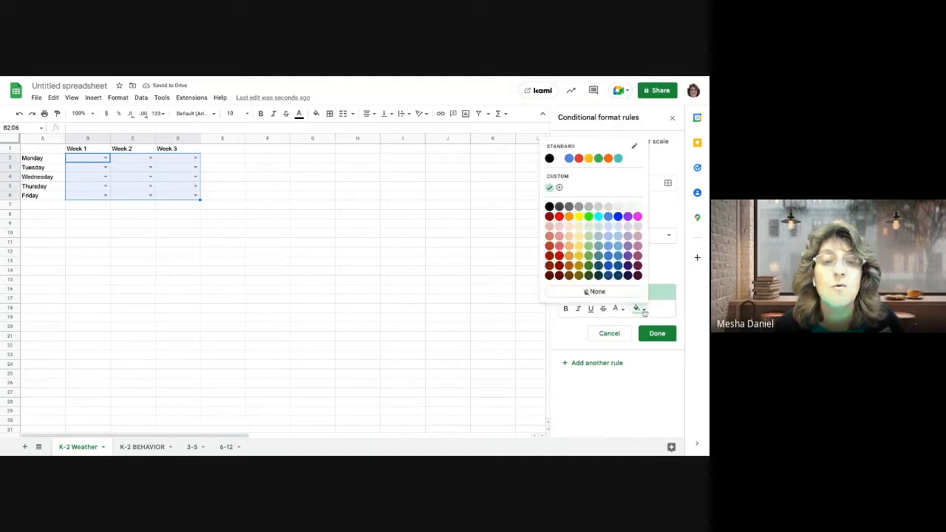
pyautogui.click(578, 217)
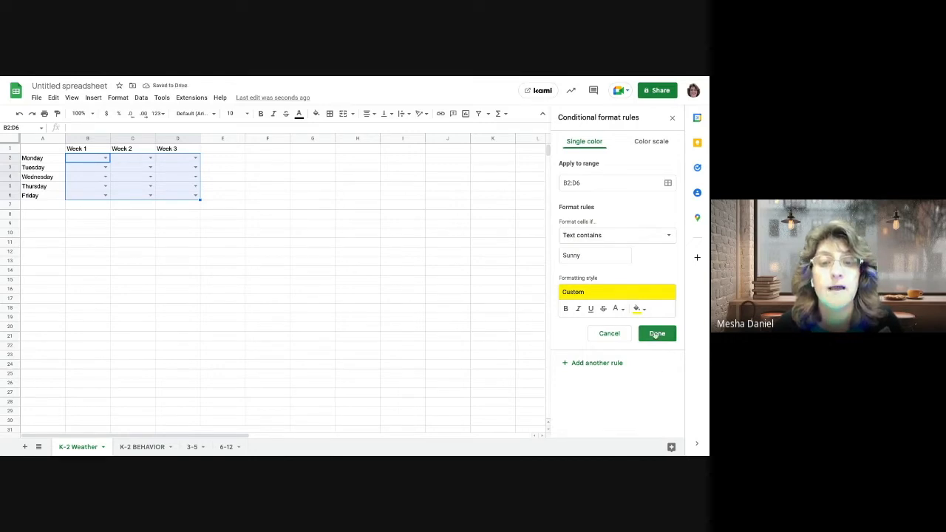
# - Save the Sunny rule and delete its duplicates so that only one Sunny rule remains for B2:D6
pyautogui.click(589, 363)
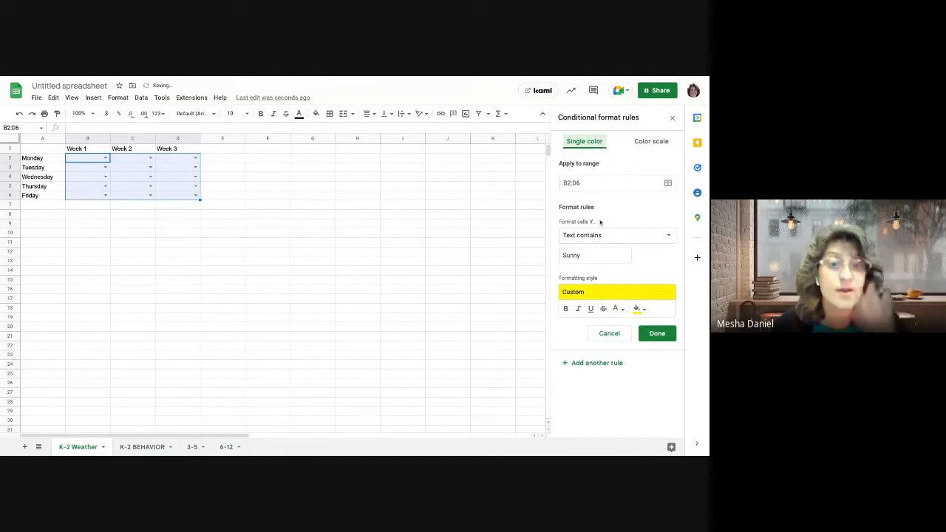
pyautogui.click(584, 256)
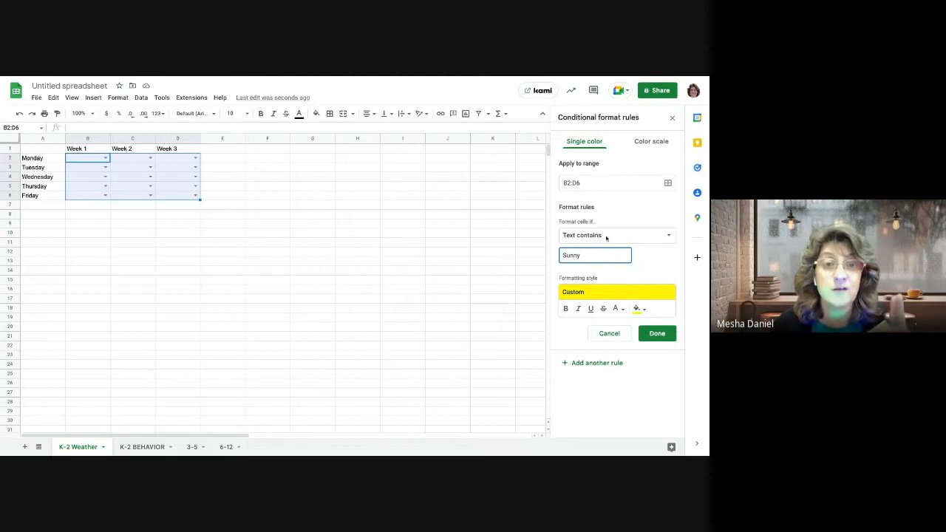
pyautogui.click(576, 365)
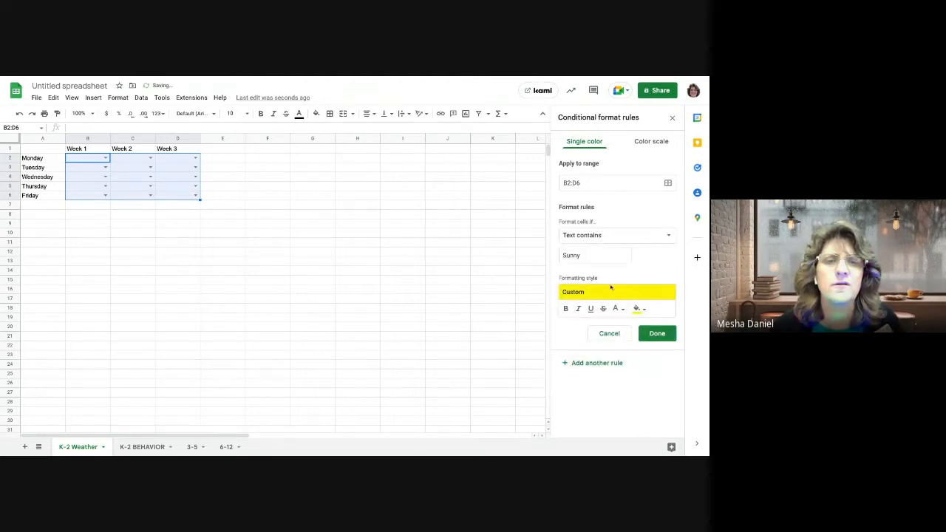
pyautogui.click(654, 334)
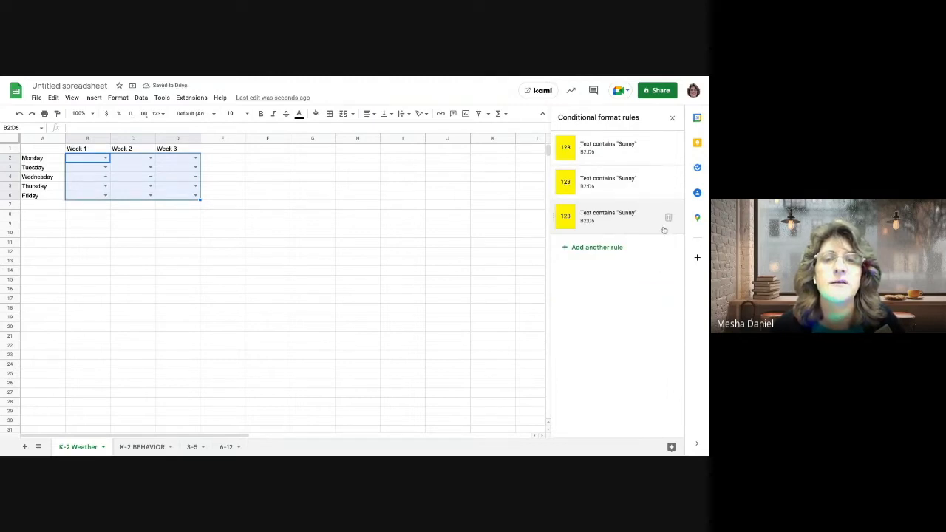
pyautogui.click(675, 214)
pyautogui.click(668, 184)
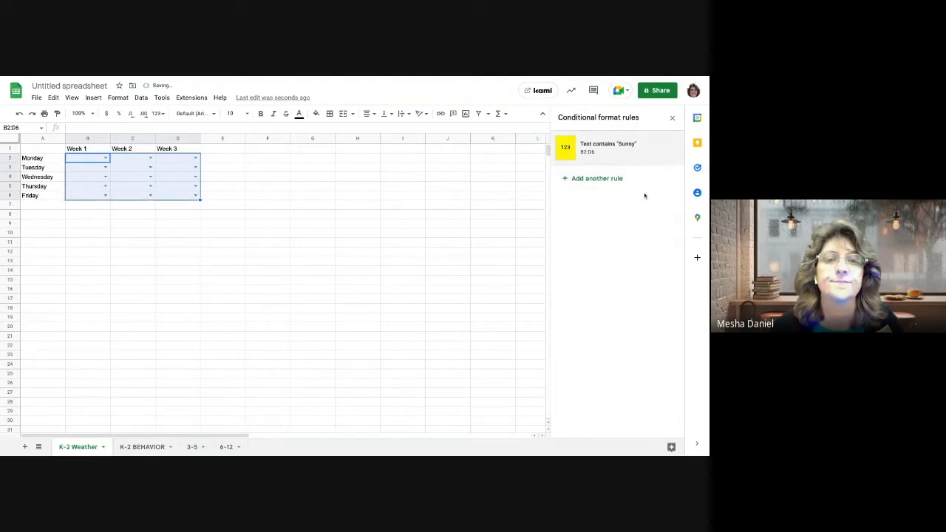
# - Add another rule for B2:D6 that fills cells whose text contains Cloudy with dark gray
pyautogui.click(585, 179)
pyautogui.click(596, 238)
pyautogui.click(606, 237)
pyautogui.click(607, 237)
pyautogui.click(605, 250)
pyautogui.click(606, 255)
pyautogui.write('CLoudy')
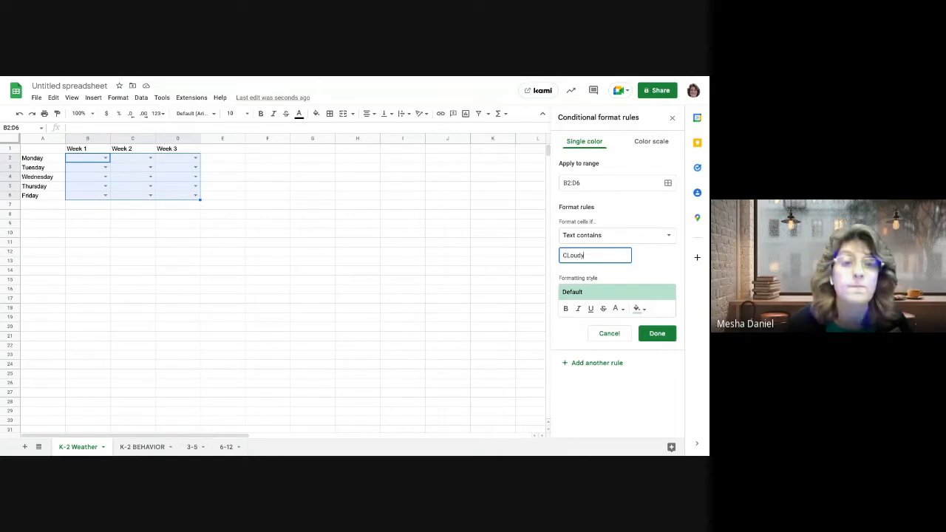
pyautogui.press('Left')
pyautogui.press('Left')
pyautogui.press('Left')
pyautogui.press('Left')
pyautogui.press('BackSpace')
pyautogui.write('l')
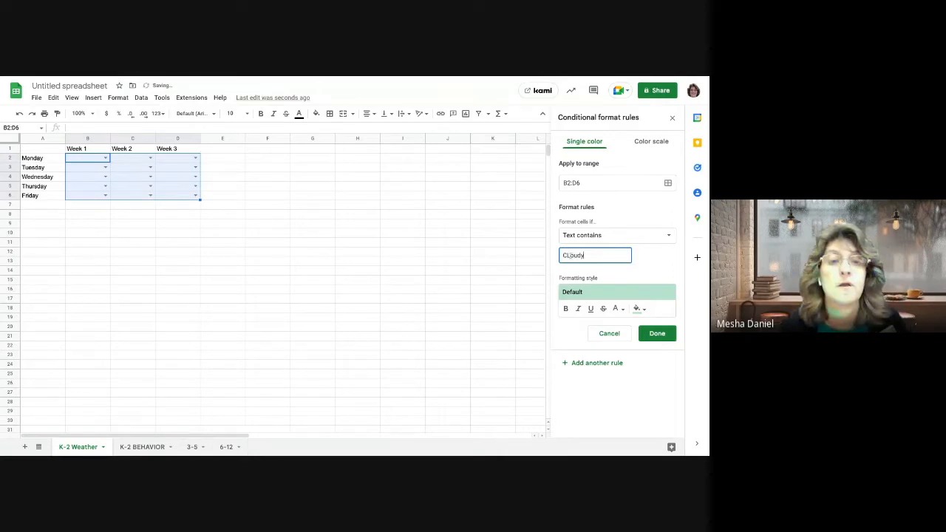
pyautogui.click(638, 310)
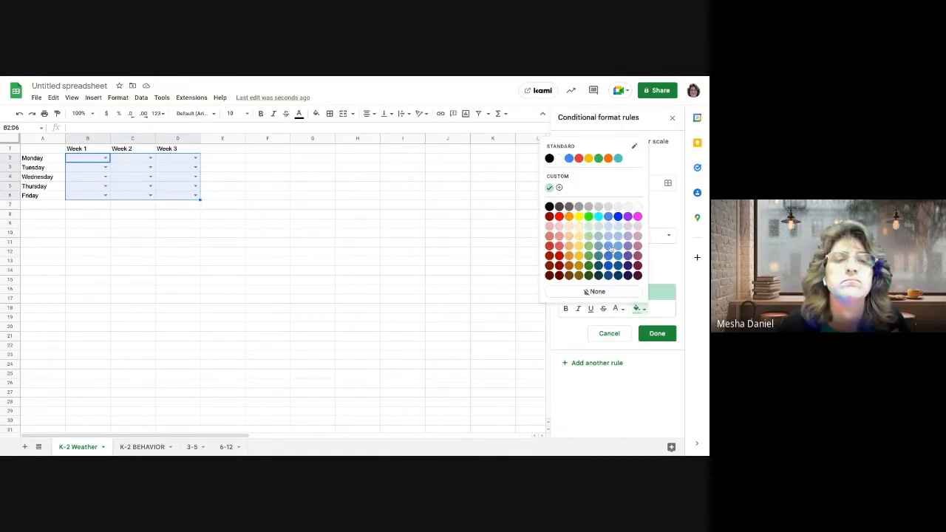
pyautogui.click(569, 207)
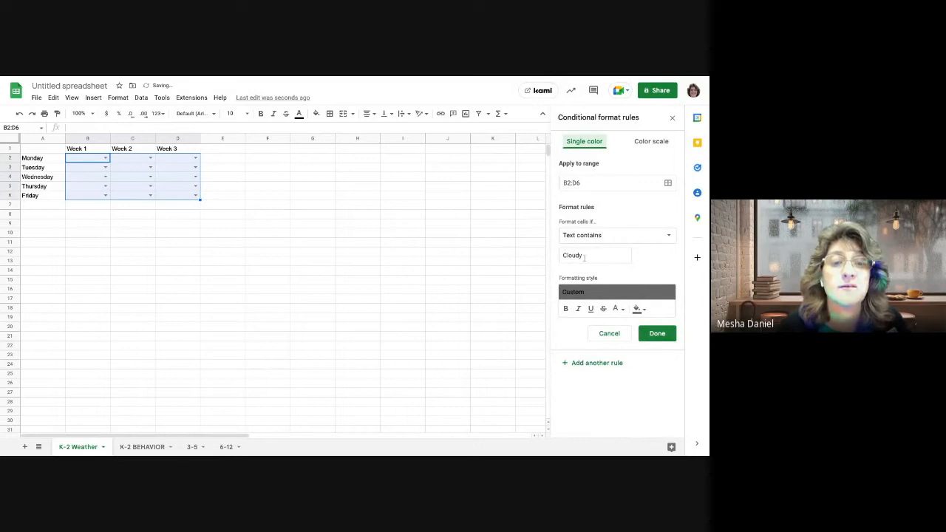
# - Make the new rule for B2:D6 fill cells whose text contains Rainy with blue, and save it
pyautogui.click(587, 255)
pyautogui.press('BackSpace')
pyautogui.press('BackSpace')
pyautogui.press('BackSpace')
pyautogui.press('BackSpace')
pyautogui.press('BackSpace')
pyautogui.press('BackSpace')
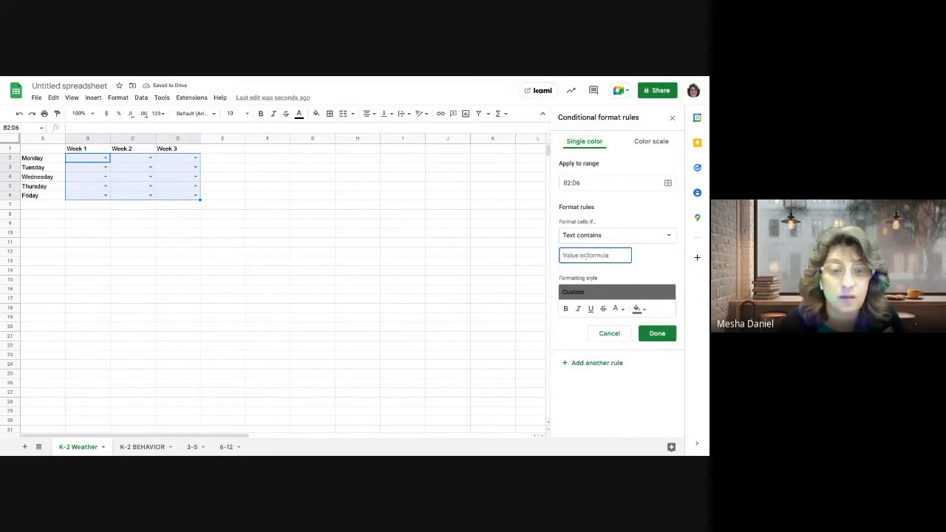
pyautogui.write('Rainy')
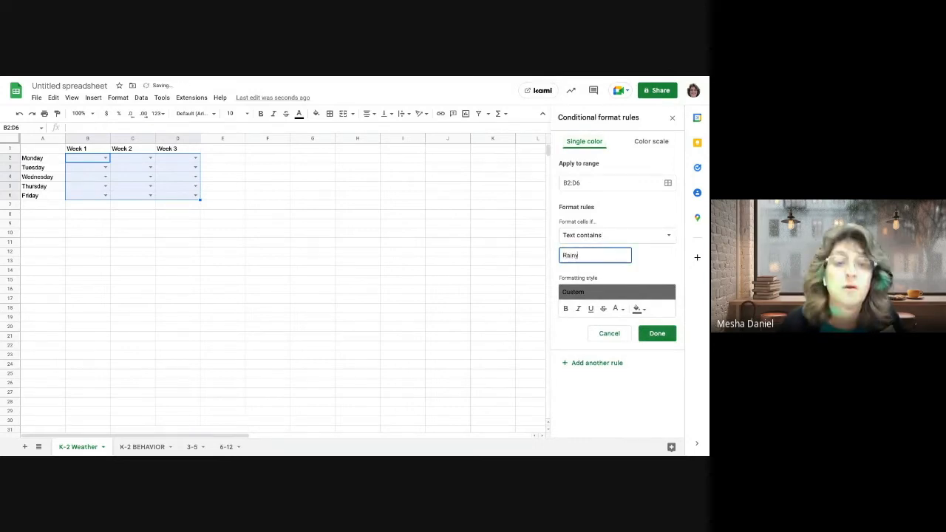
pyautogui.click(637, 309)
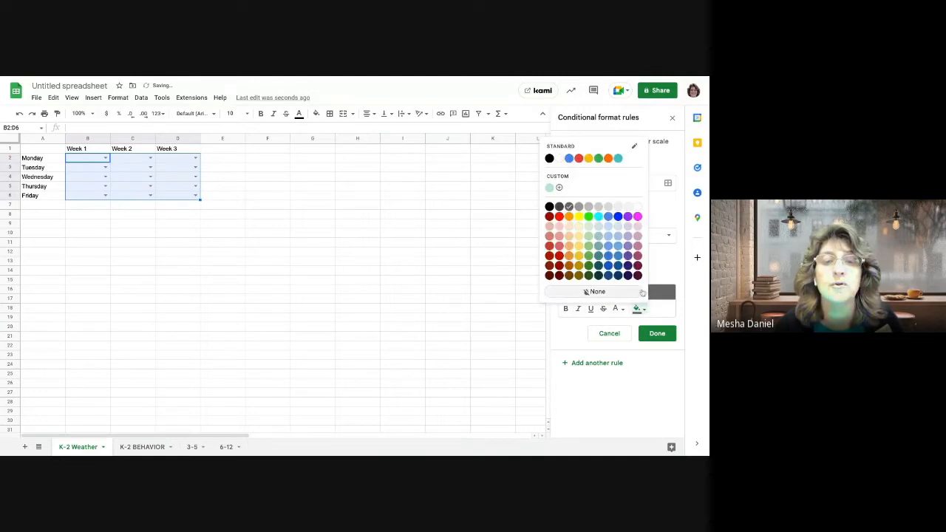
pyautogui.click(620, 218)
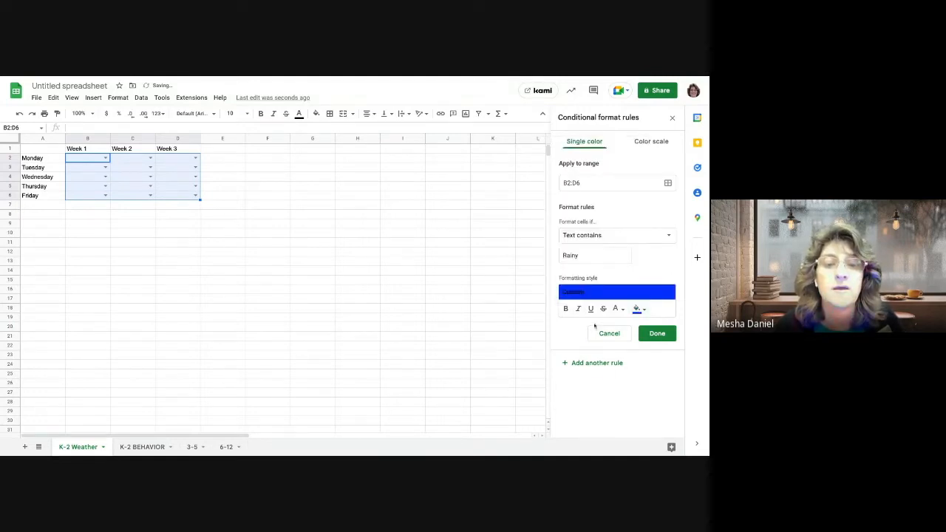
pyautogui.click(657, 333)
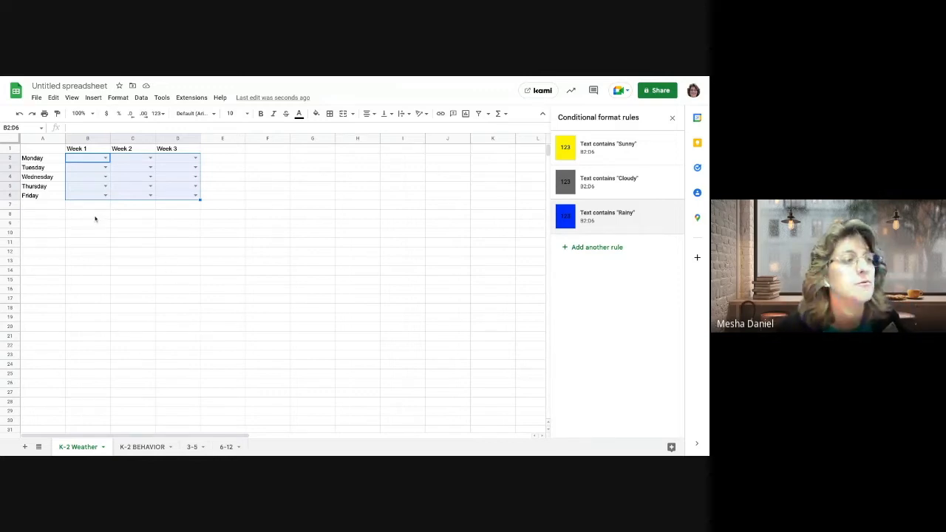
# - Fill in the Week 1 weather: Sunny for Monday and Tuesday, Cloudy for Wednesday and Thursday, and Rainy for Friday
pyautogui.click(105, 157)
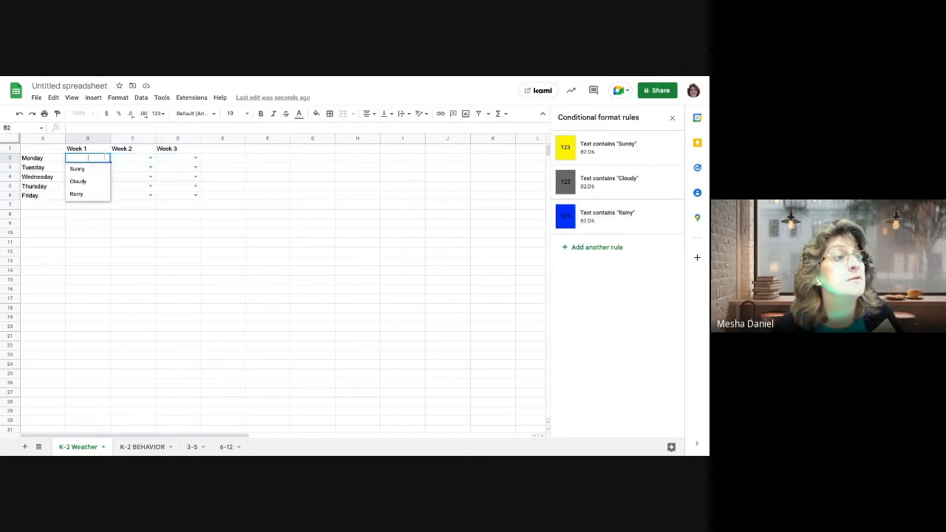
pyautogui.click(94, 170)
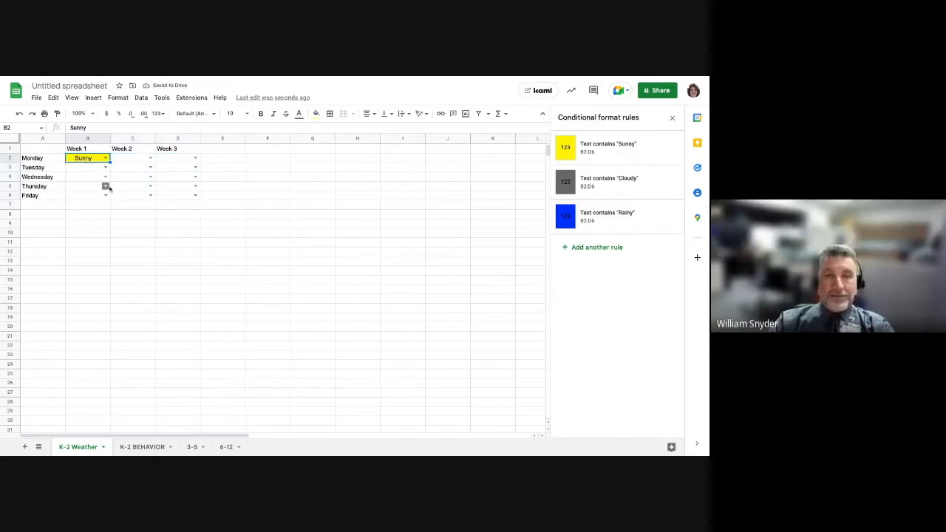
pyautogui.click(105, 167)
pyautogui.click(95, 184)
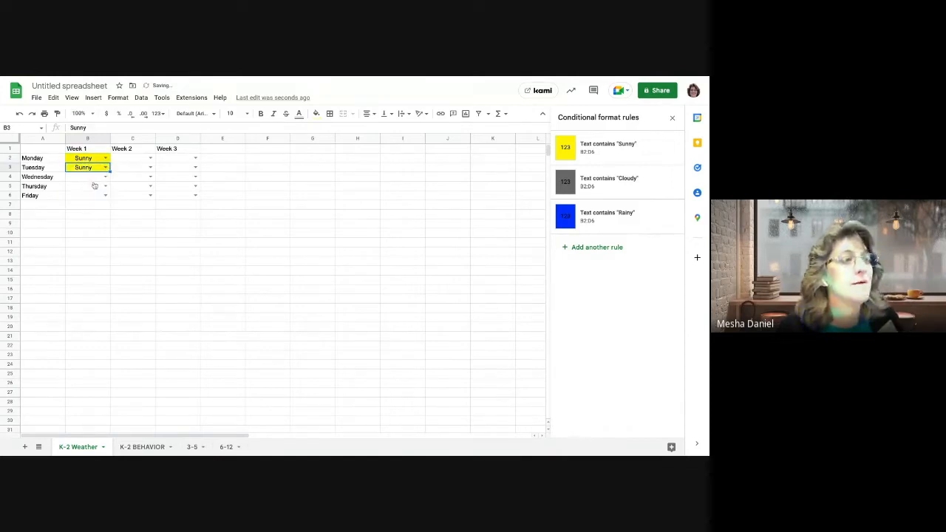
pyautogui.click(105, 177)
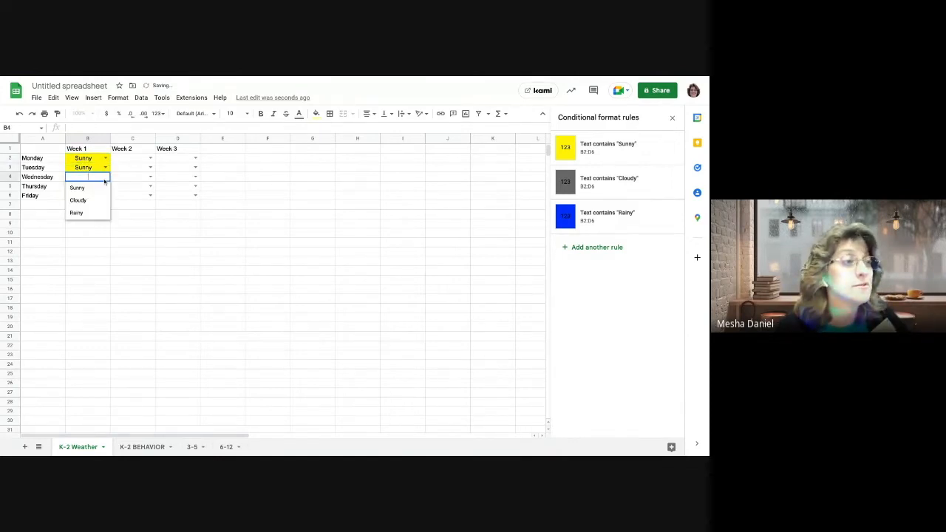
pyautogui.click(97, 202)
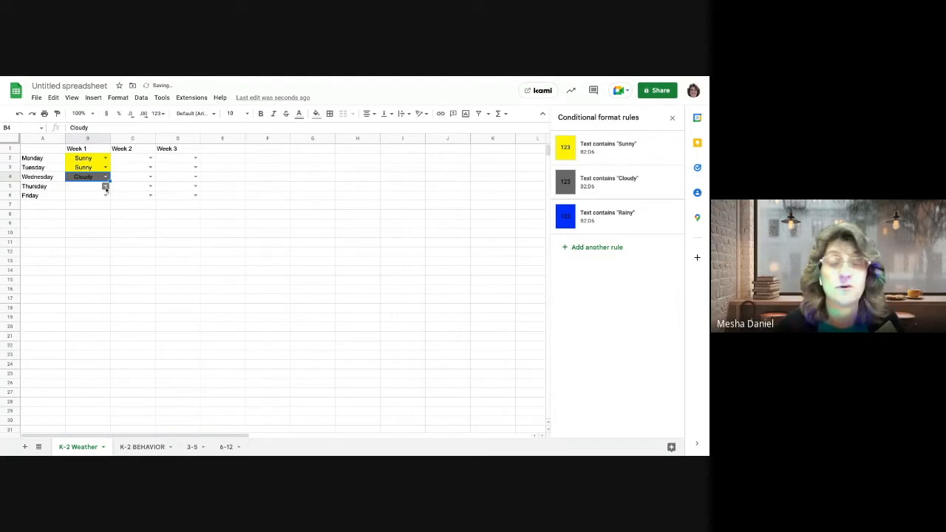
pyautogui.click(106, 187)
pyautogui.click(90, 210)
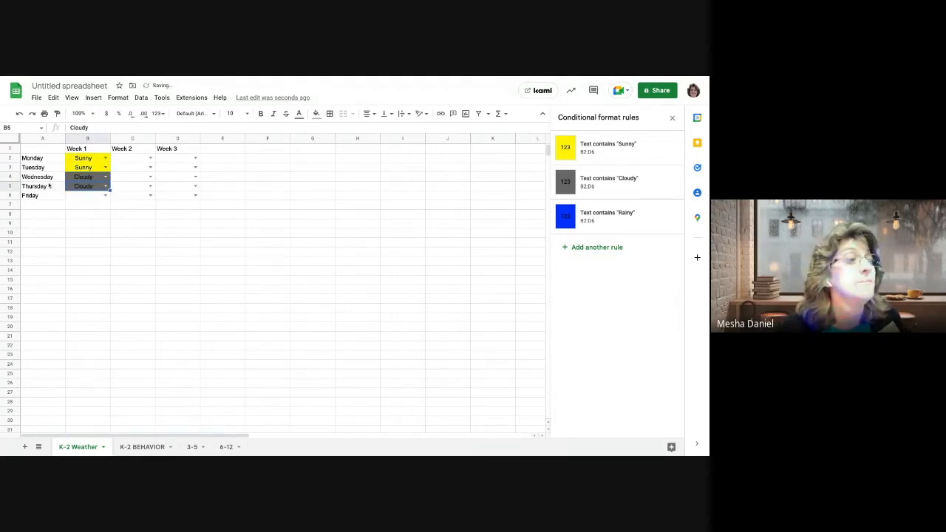
pyautogui.click(105, 196)
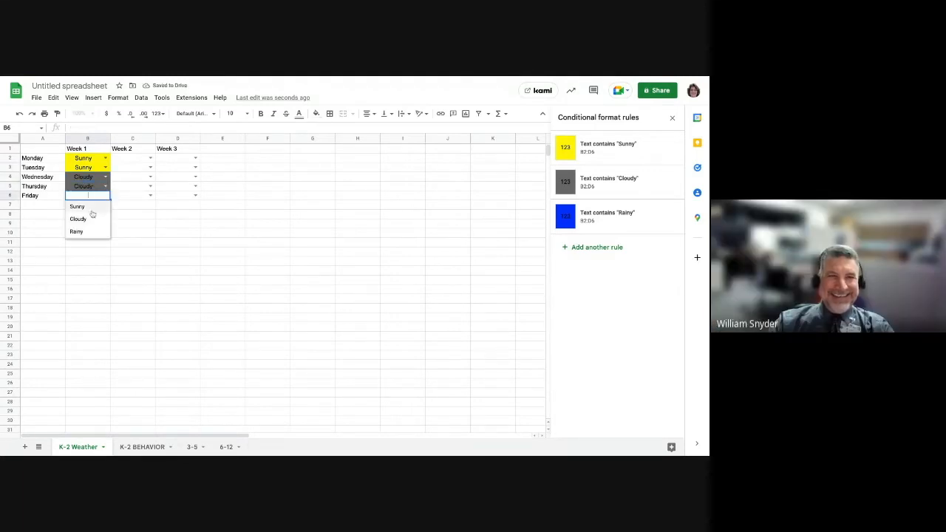
pyautogui.click(87, 231)
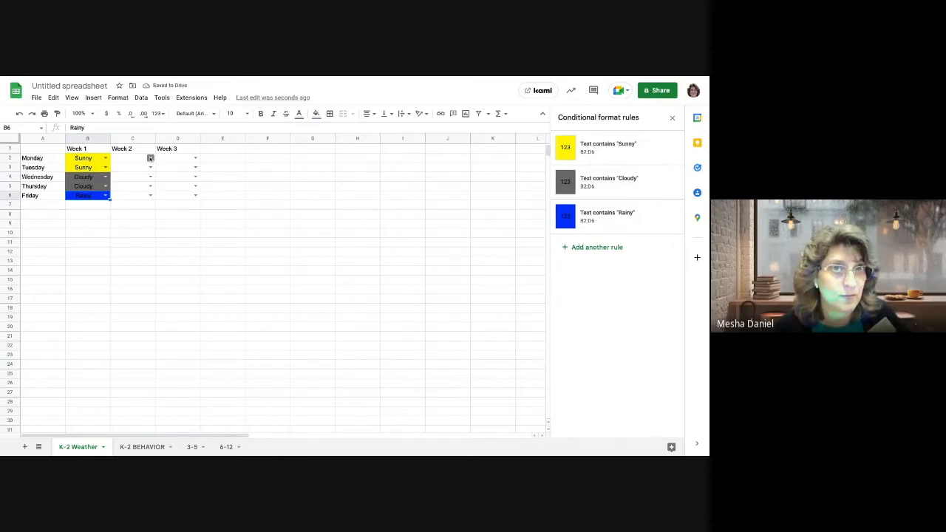
# - Fill in the Week 2 weather: Cloudy for Monday and Tuesday, and Sunny for Wednesday through Friday
pyautogui.click(150, 158)
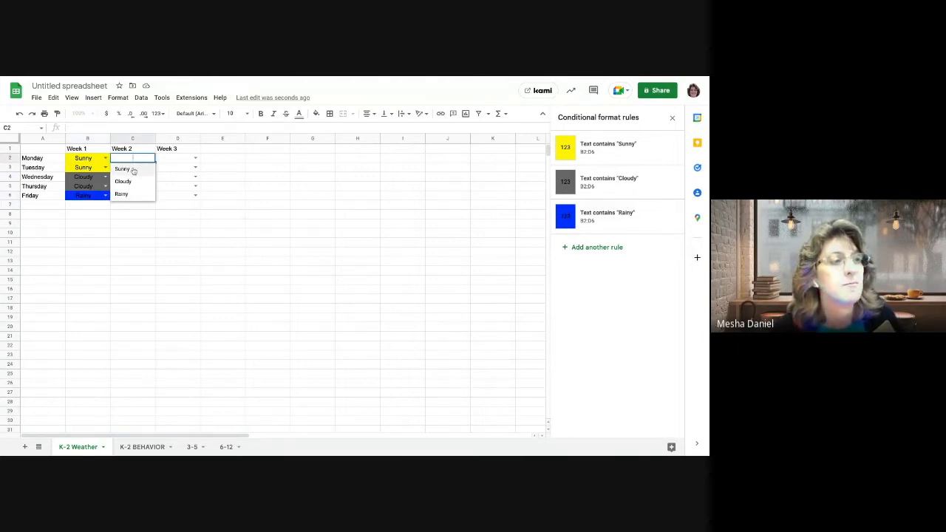
pyautogui.click(133, 170)
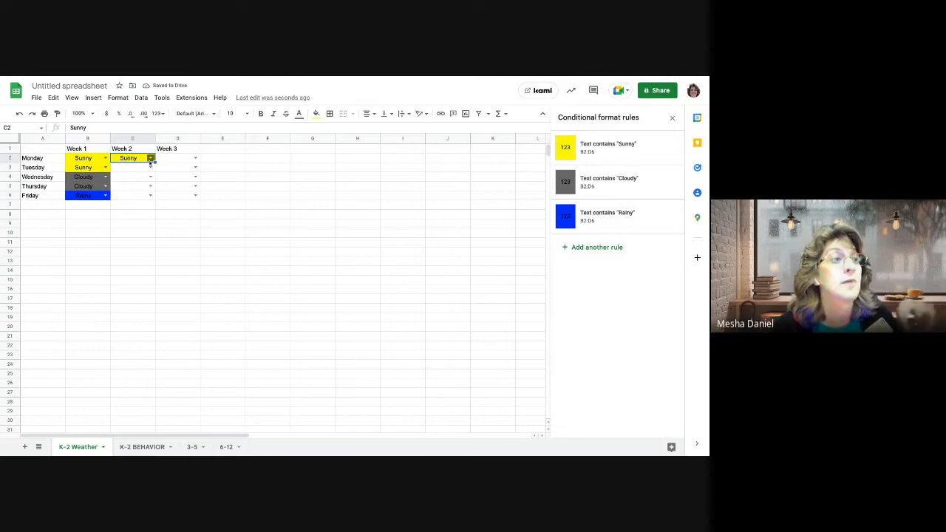
pyautogui.click(150, 158)
pyautogui.click(137, 184)
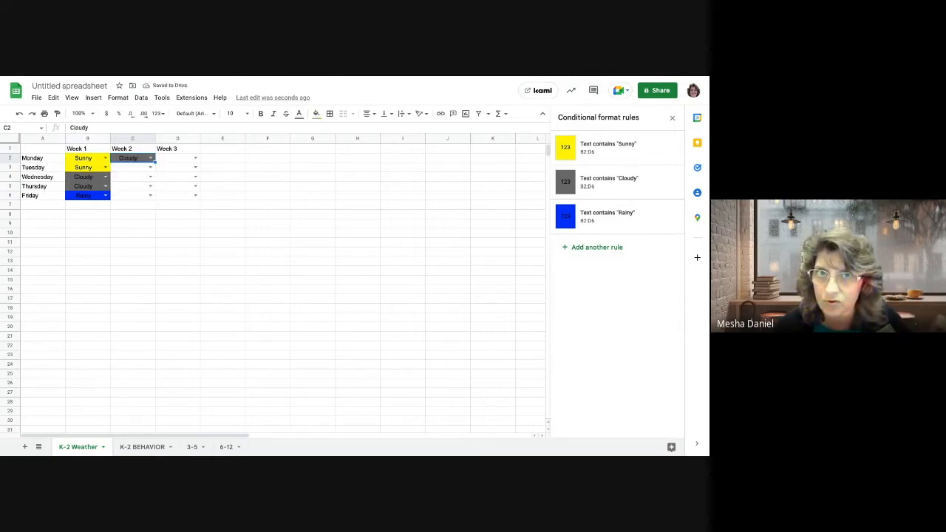
pyautogui.click(150, 167)
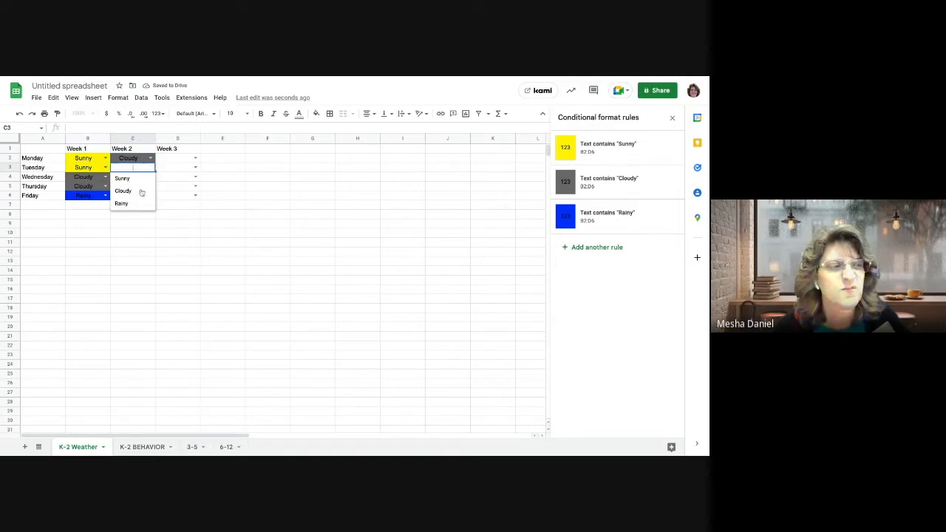
pyautogui.click(137, 193)
pyautogui.click(150, 178)
pyautogui.click(135, 188)
pyautogui.moveTo(154, 181); pyautogui.dragTo(152, 199)
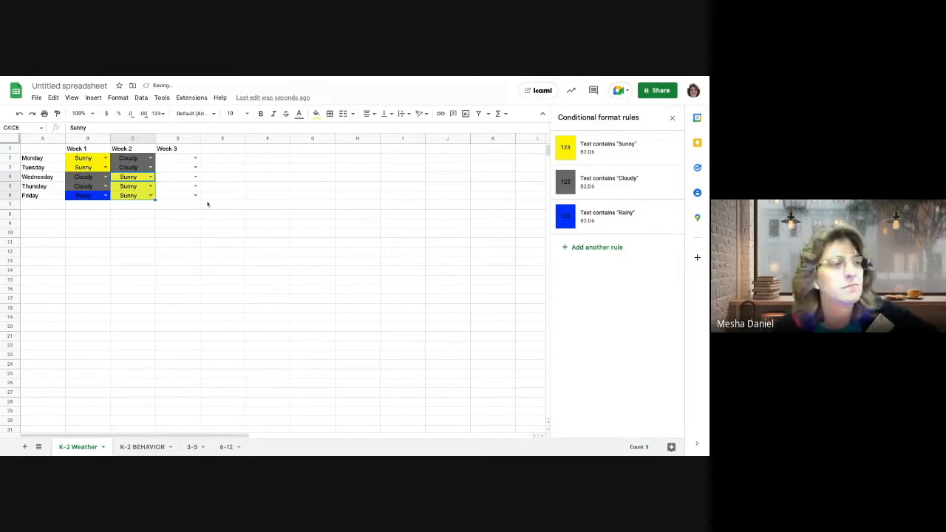
# - Set Week 3 to Rainy Monday, Sunny Tuesday and Wednesday, Cloudy Thursday and Rainy Friday, and close the conditional format rules
pyautogui.click(180, 162)
pyautogui.click(195, 158)
pyautogui.click(178, 193)
pyautogui.click(195, 167)
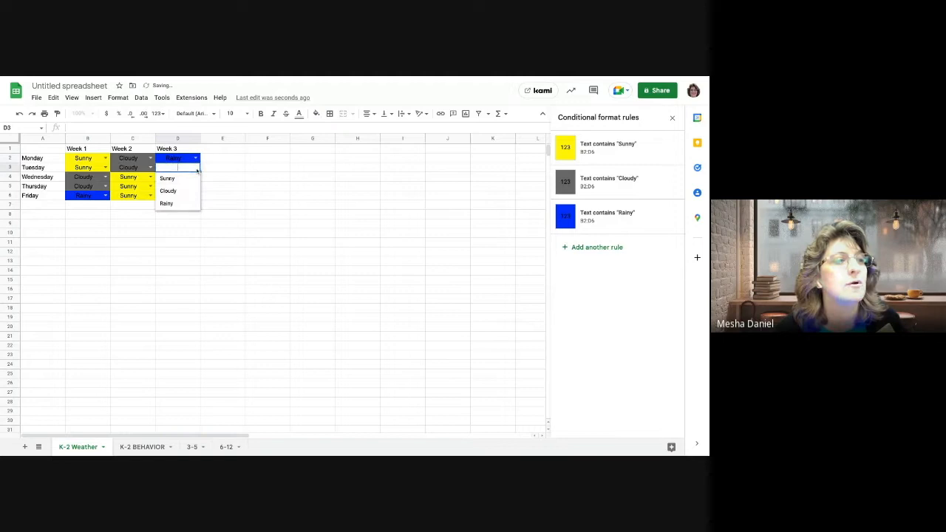
pyautogui.click(184, 182)
pyautogui.click(195, 177)
pyautogui.click(191, 188)
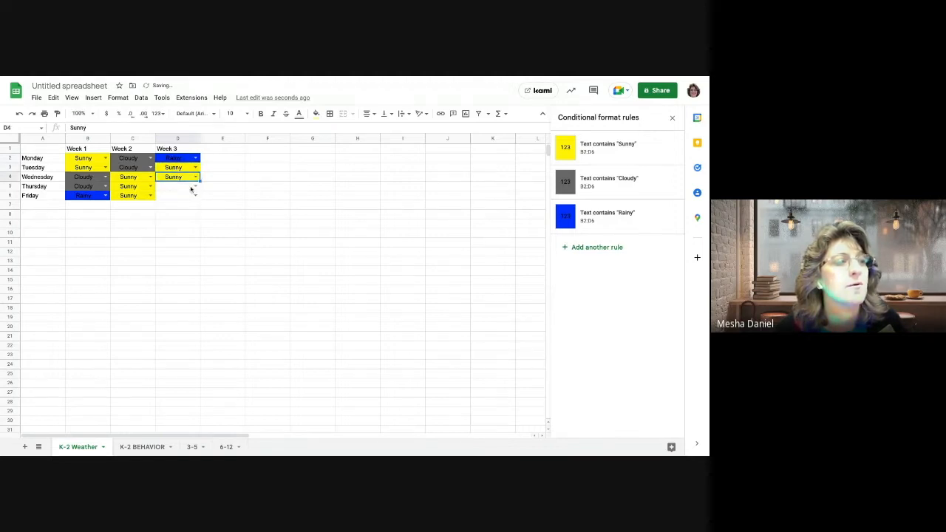
pyautogui.click(195, 186)
pyautogui.click(185, 210)
pyautogui.click(195, 196)
pyautogui.click(185, 230)
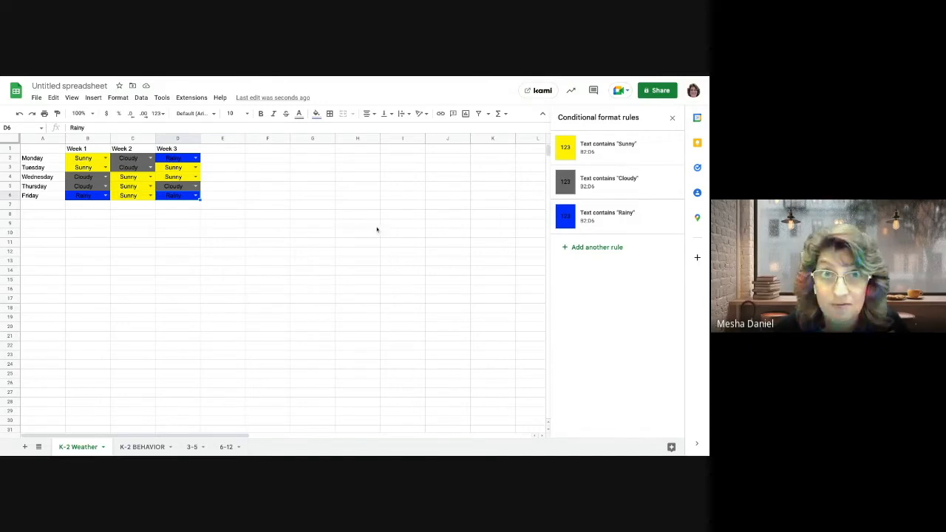
pyautogui.click(672, 117)
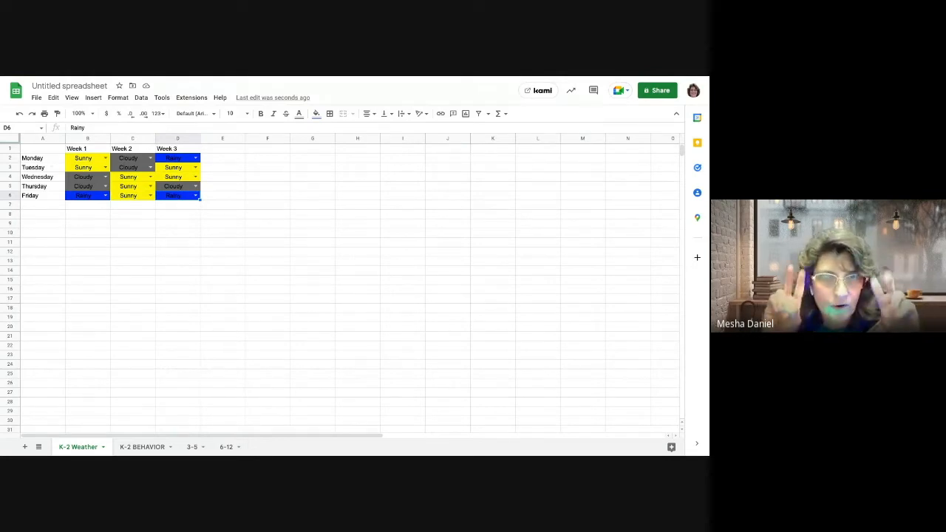
pyautogui.click(40, 150)
pyautogui.hotkey('shift', 'Down')
pyautogui.hotkey('shift', 'Down')
pyautogui.hotkey('shift', 'Down')
pyautogui.hotkey('shift', 'Down')
pyautogui.hotkey('shift', 'Down')
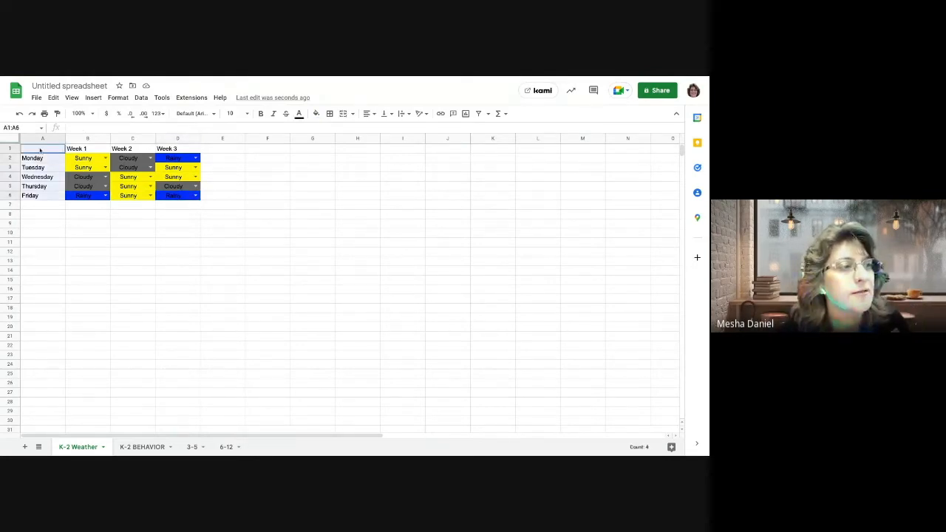
pyautogui.hotkey('shift', 'Right')
pyautogui.hotkey('shift', 'Right')
pyautogui.hotkey('shift', 'Right')
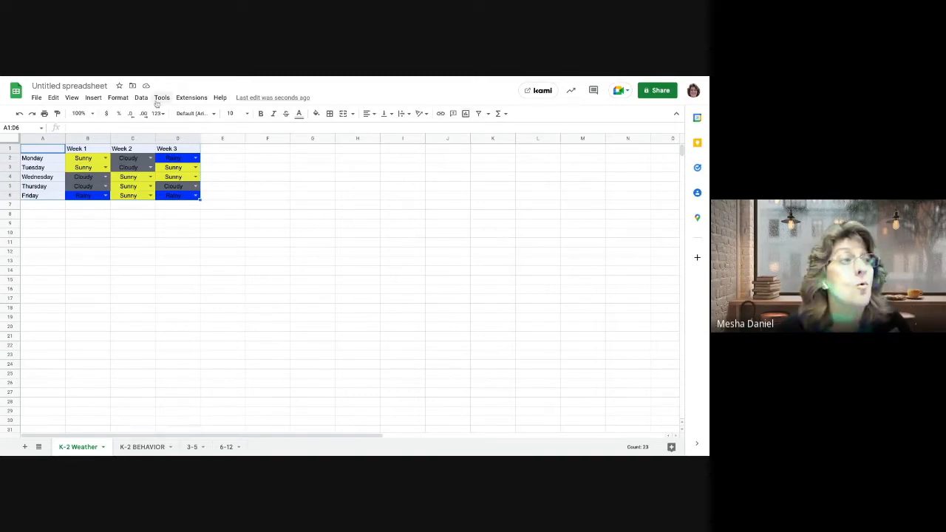
pyautogui.click(93, 98)
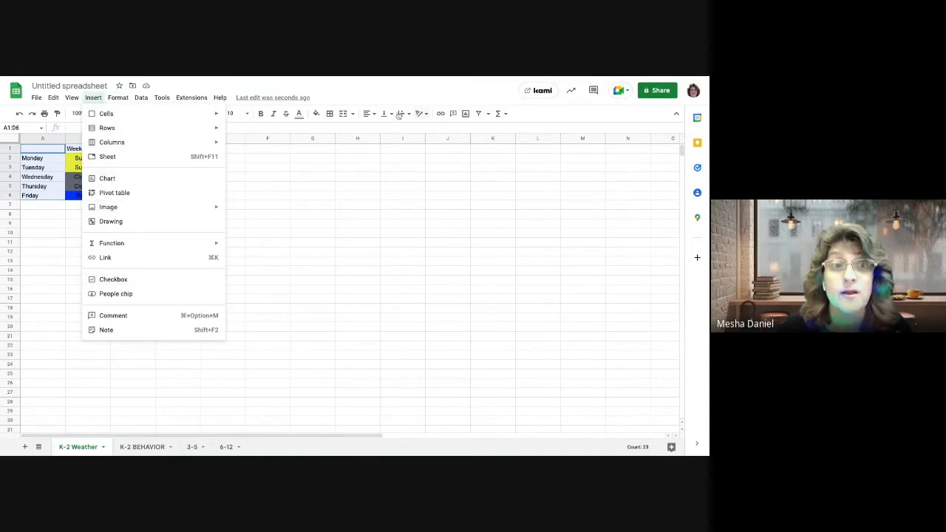
pyautogui.click(447, 176)
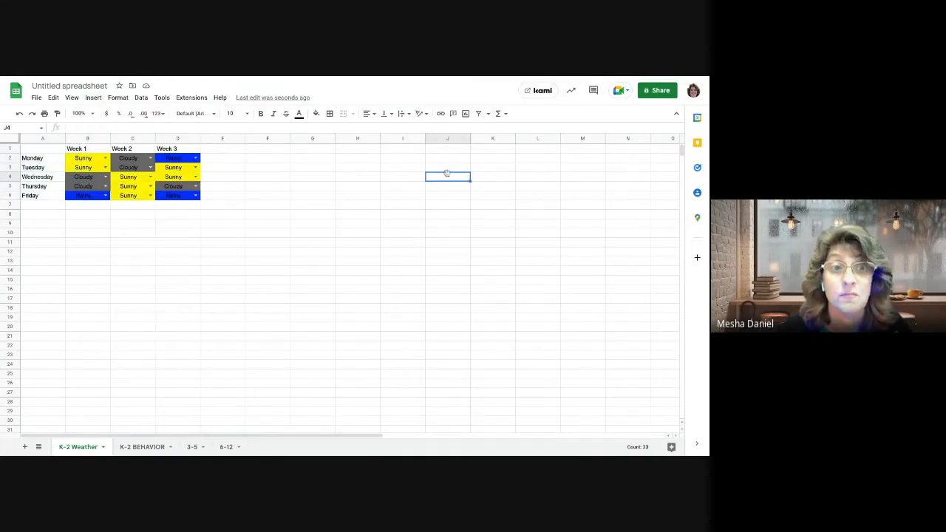
# - Try to add a column chart below the weather table with only J4 selected, and delete the blank chart
pyautogui.click(466, 114)
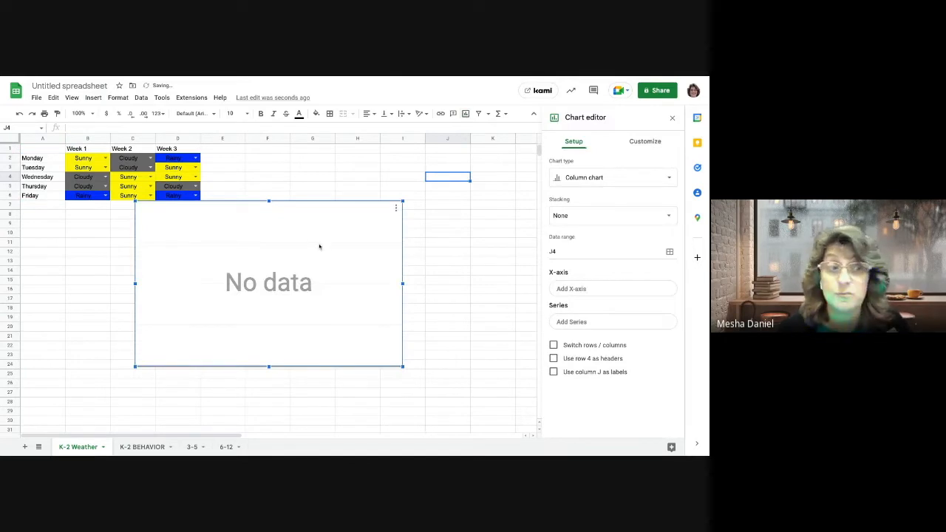
pyautogui.moveTo(320, 249); pyautogui.dragTo(342, 271)
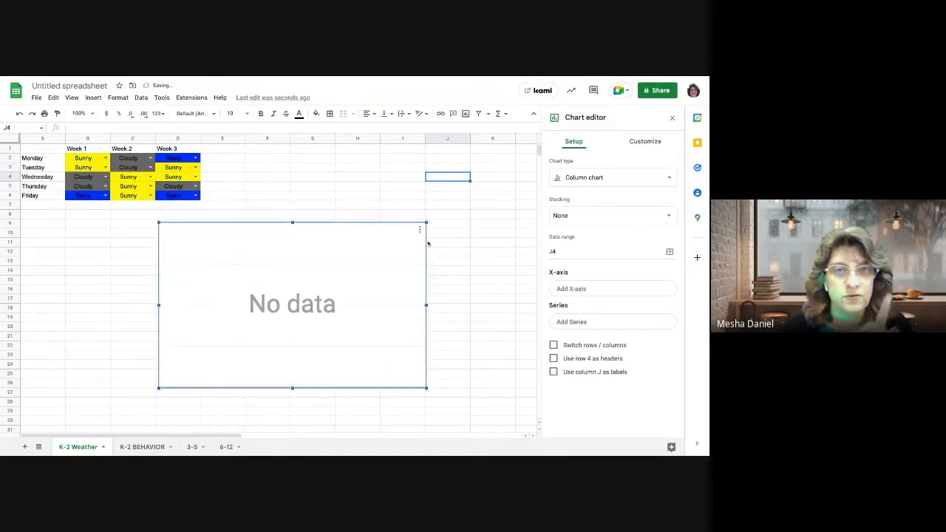
pyautogui.click(42, 149)
pyautogui.click(215, 291)
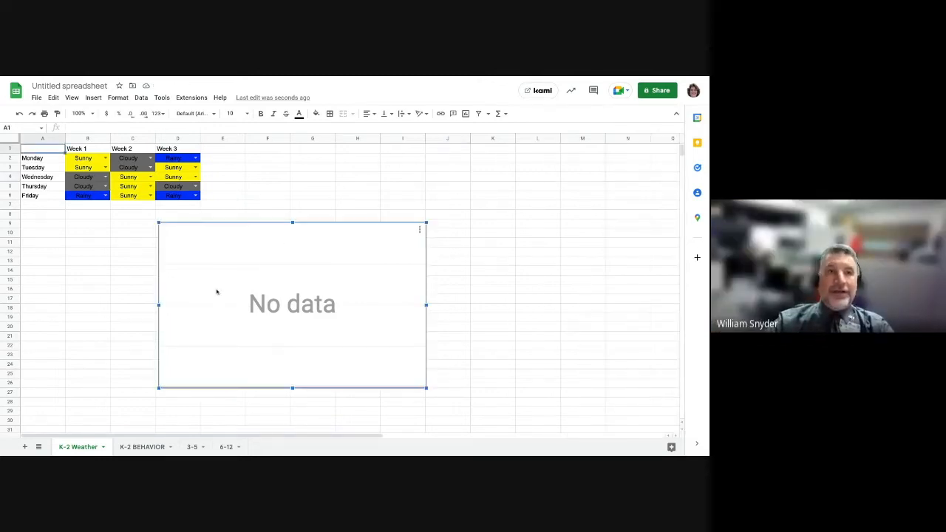
pyautogui.click(420, 229)
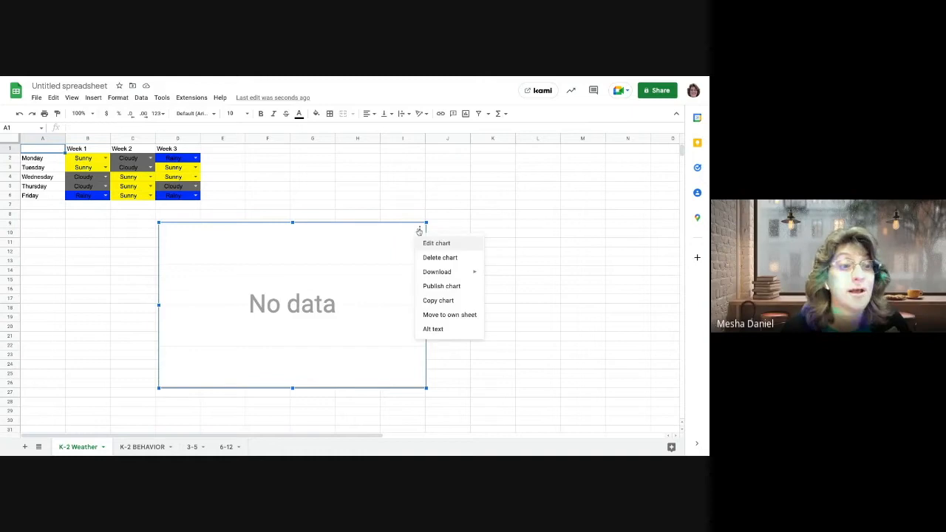
pyautogui.click(437, 244)
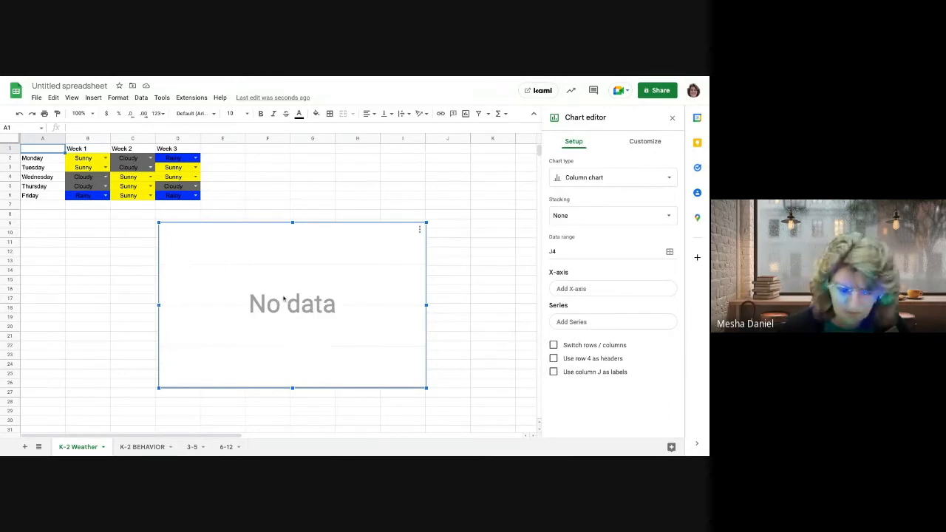
pyautogui.press('Delete')
pyautogui.click(23, 264)
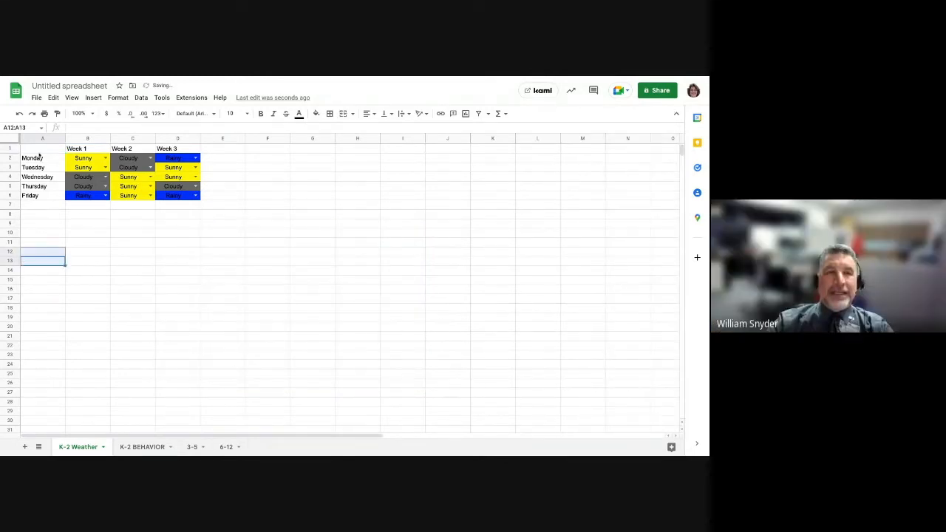
# - Insert a column chart based on the whole weather table A1:D6 and place it below the table
pyautogui.click(39, 151)
pyautogui.hotkey('ctrl', 'a')
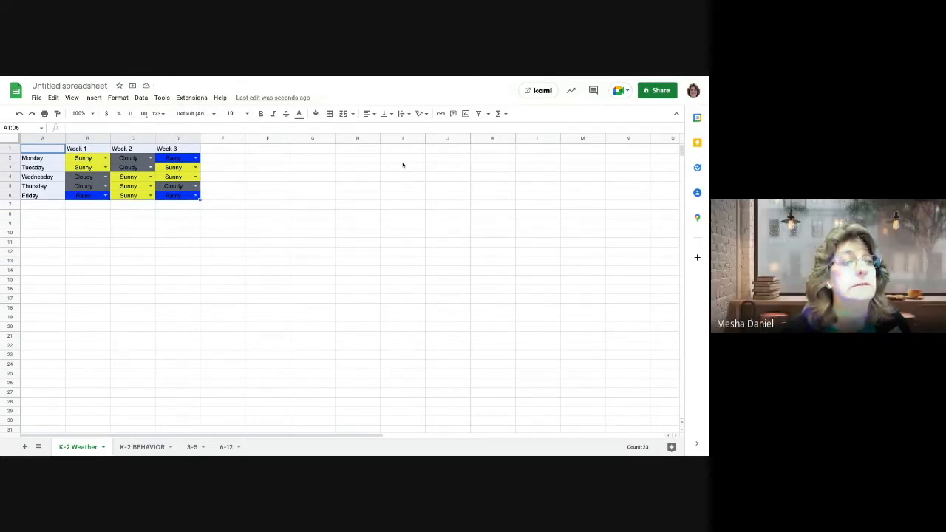
pyautogui.click(465, 113)
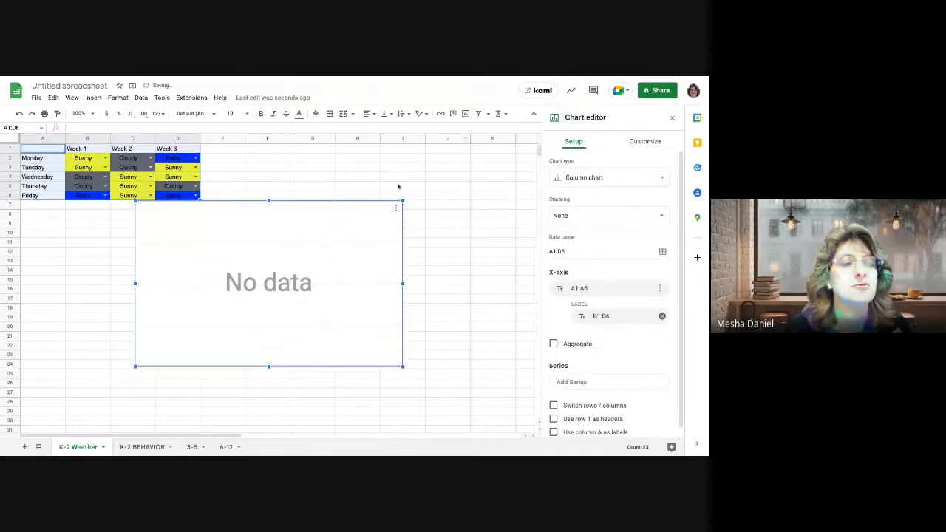
pyautogui.moveTo(303, 275); pyautogui.dragTo(344, 295)
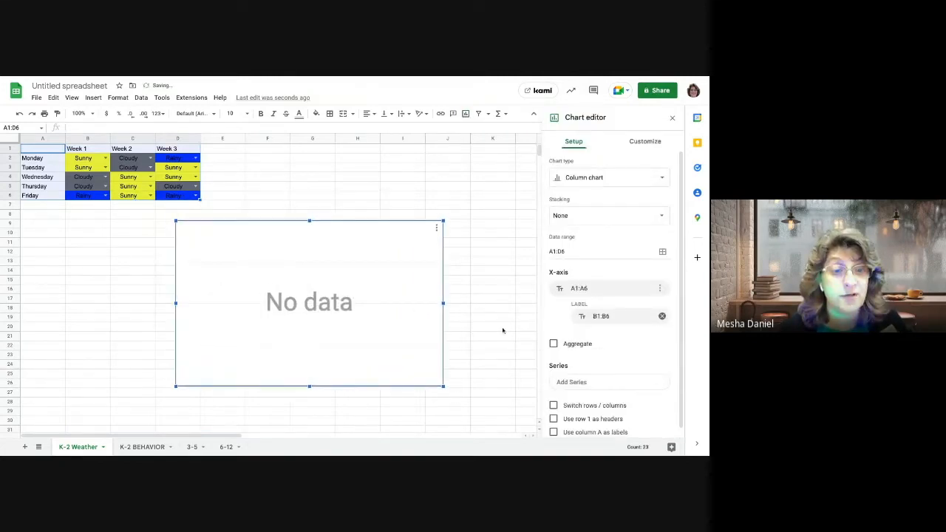
# - Set the weather chart to use row 1 as headers and column A as labels, and aggregate its series by count
pyautogui.scroll(-1, 603, 392)
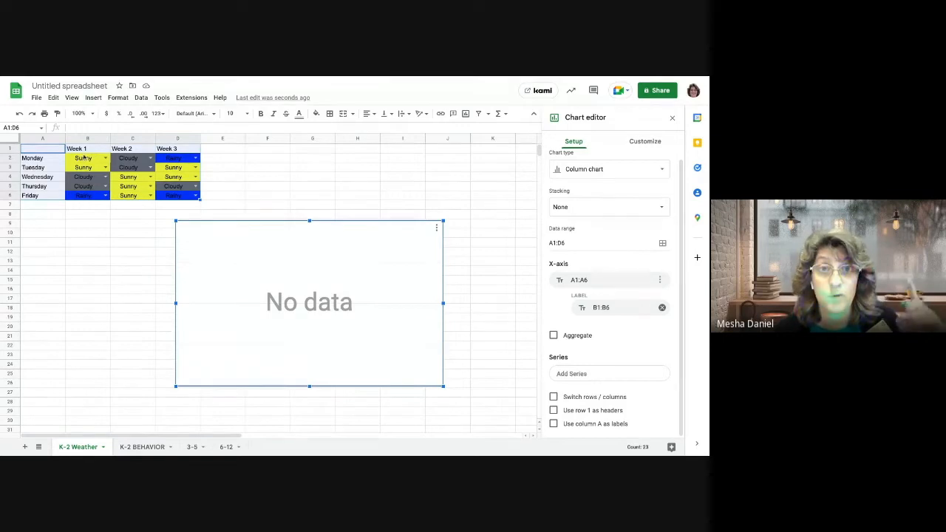
pyautogui.click(553, 410)
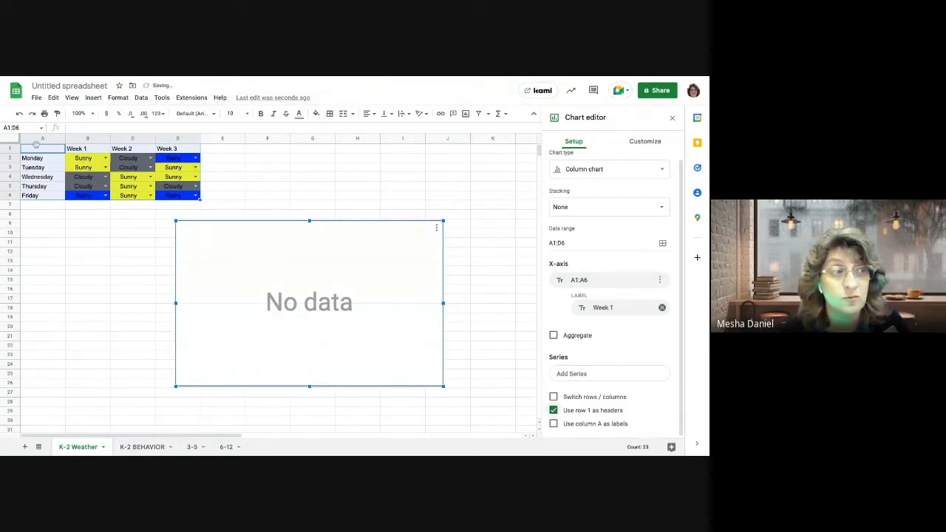
pyautogui.click(553, 424)
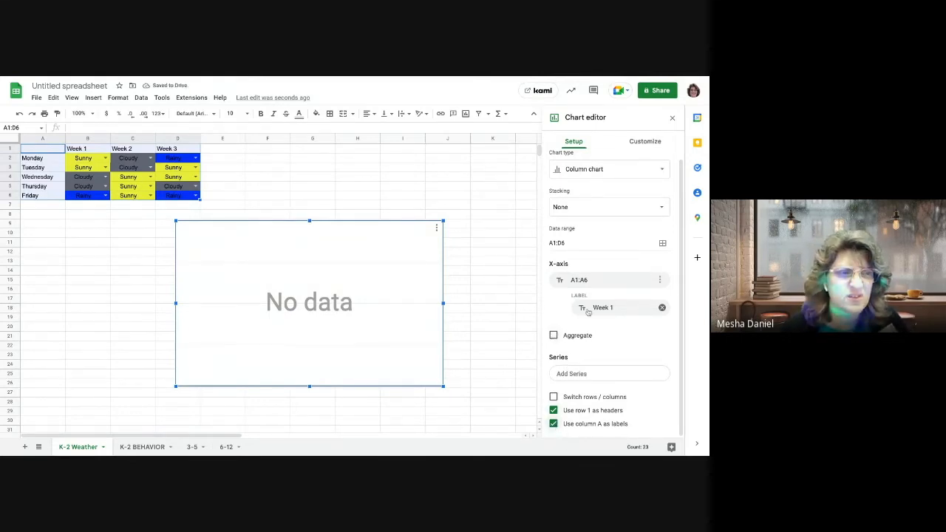
pyautogui.click(554, 335)
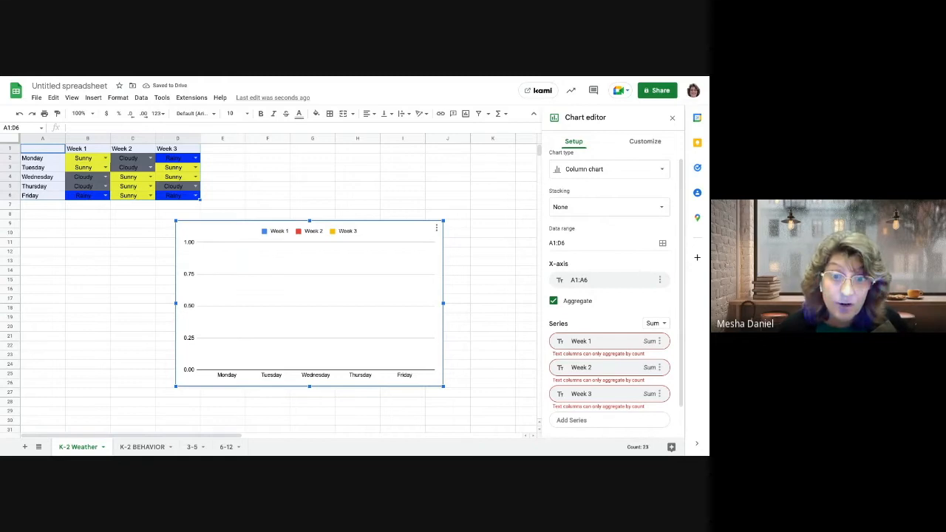
pyautogui.click(657, 325)
pyautogui.click(668, 268)
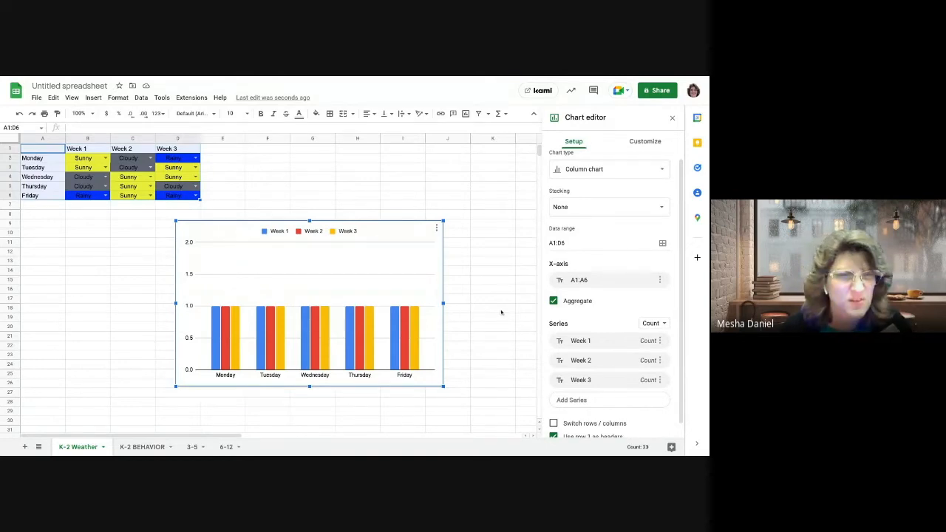
# - Switch the weather chart's X-axis through Week 1 and Week 2, and leave it on Week 3
pyautogui.click(581, 281)
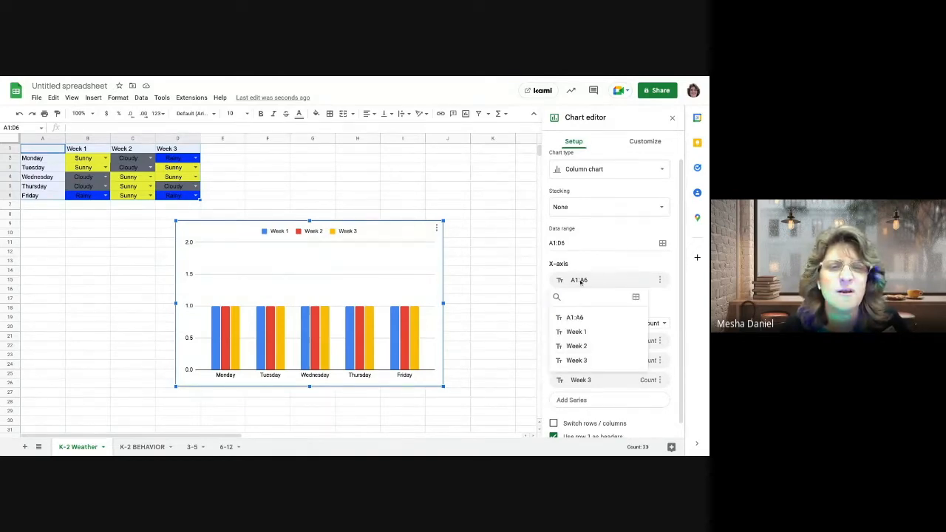
pyautogui.click(576, 332)
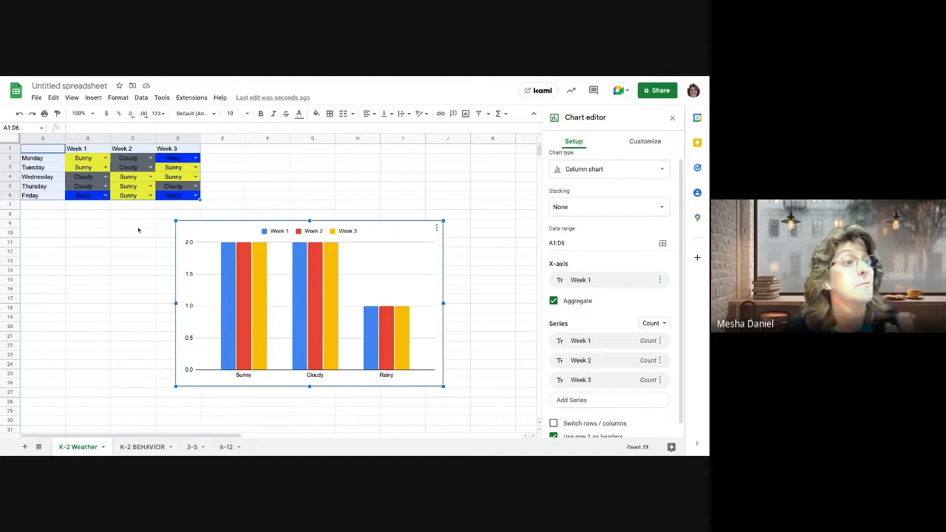
pyautogui.click(589, 280)
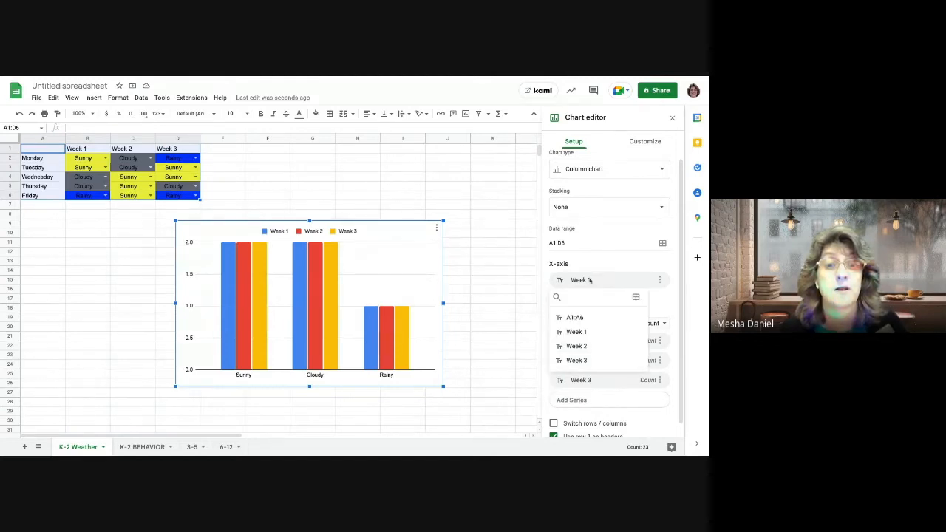
pyautogui.click(580, 346)
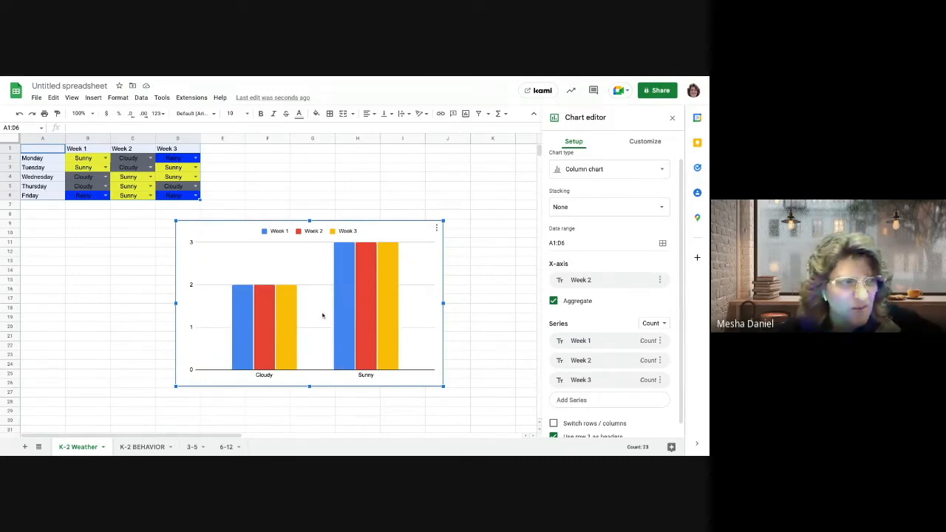
pyautogui.scroll(-1, 627, 330)
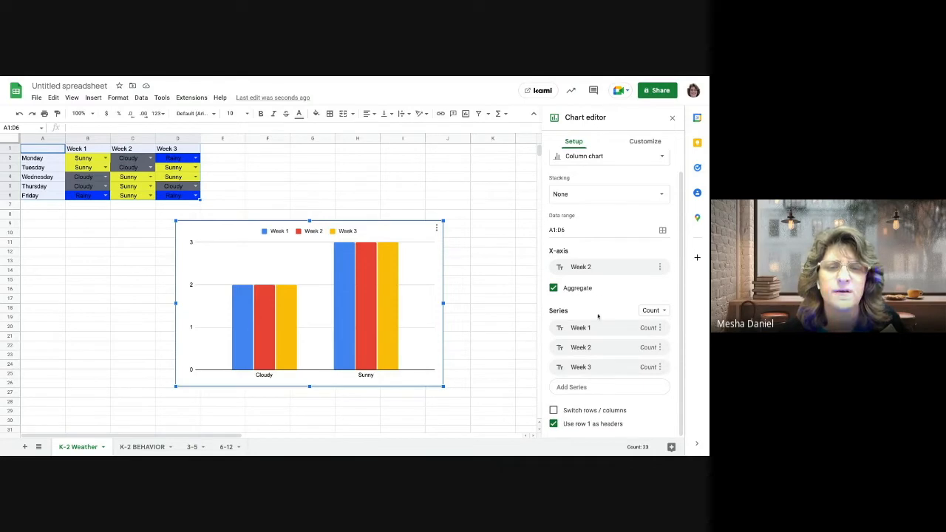
pyautogui.click(586, 267)
pyautogui.click(581, 347)
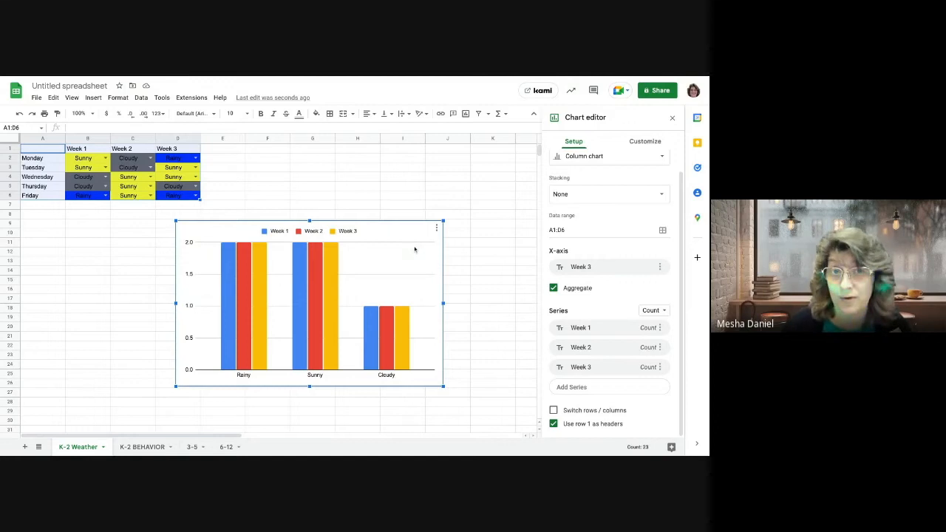
pyautogui.click(581, 269)
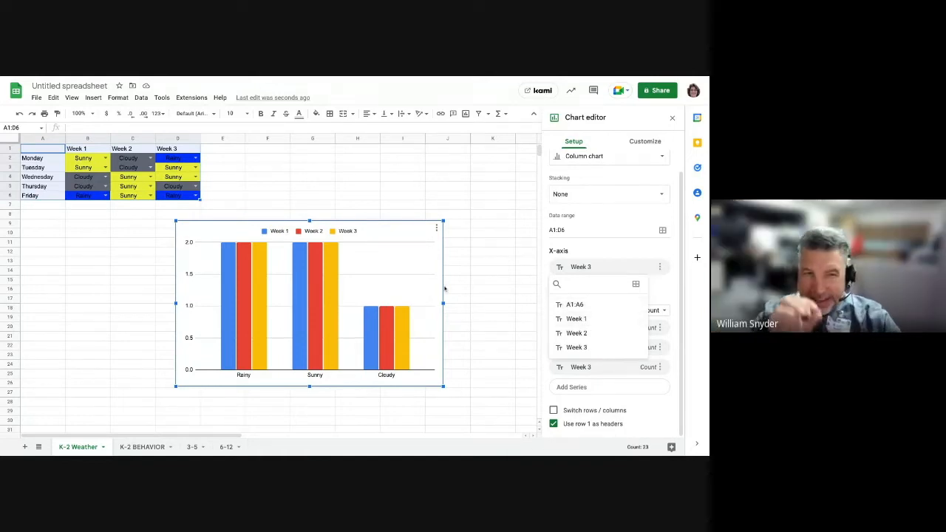
pyautogui.click(520, 357)
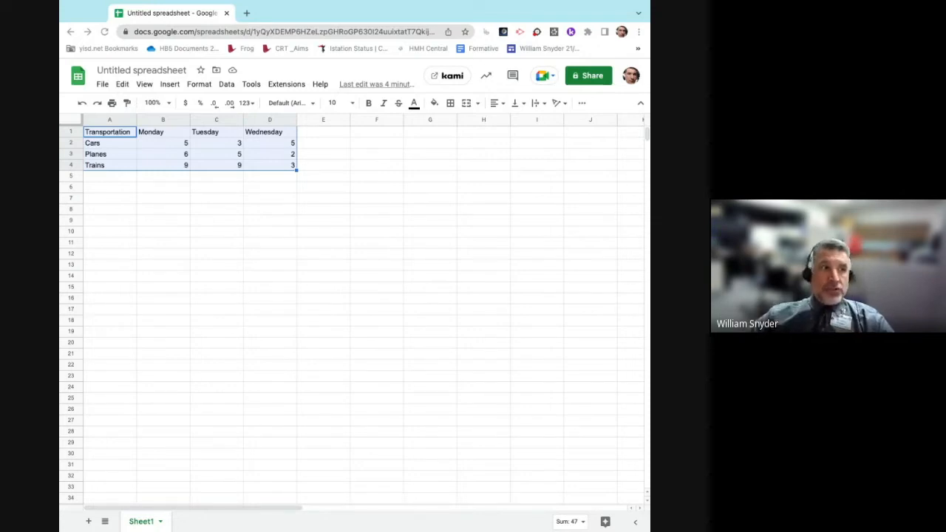
# - Insert a column chart based on the whole transportation table A1:D4 in the other spreadsheet
pyautogui.click(229, 231)
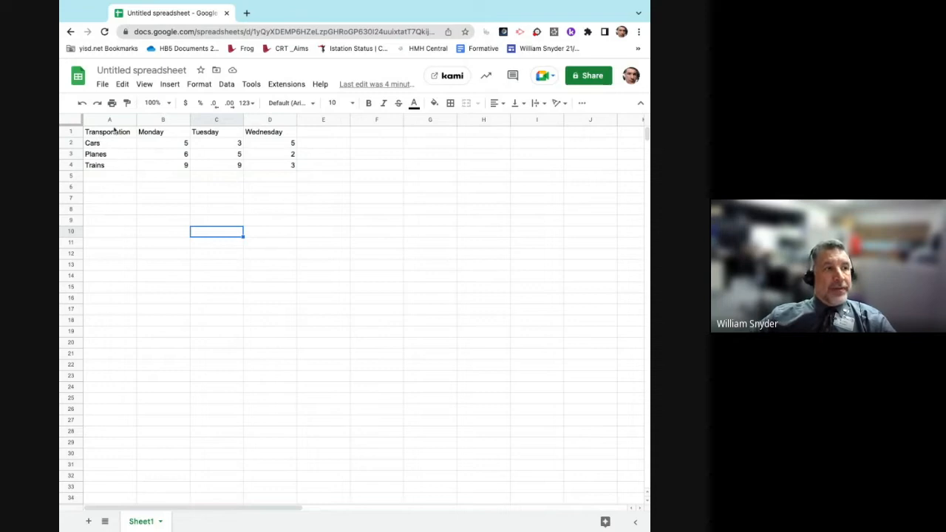
pyautogui.moveTo(115, 133); pyautogui.dragTo(163, 144)
pyautogui.hotkey('shift', 'Down')
pyautogui.hotkey('shift', 'Right')
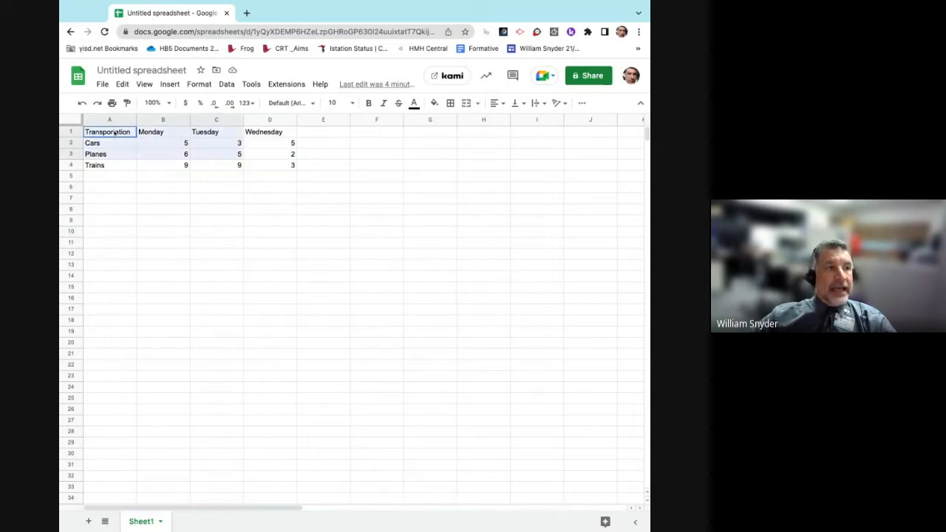
pyautogui.hotkey('shift', 'Right')
pyautogui.hotkey('shift', 'Down')
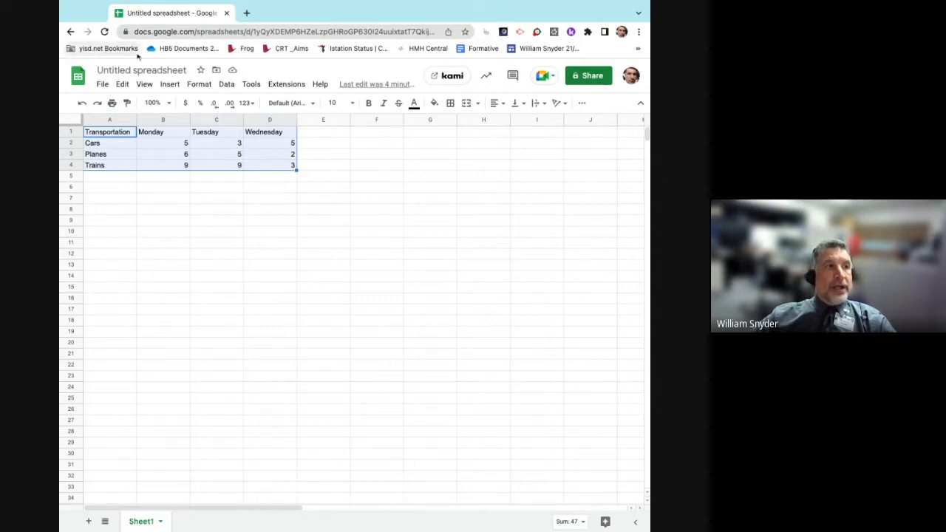
pyautogui.click(170, 84)
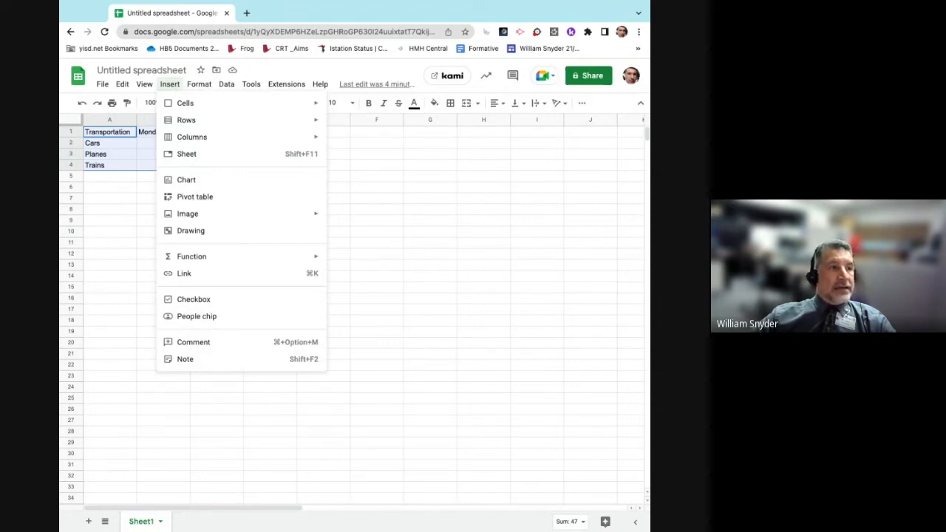
pyautogui.moveTo(199, 84)
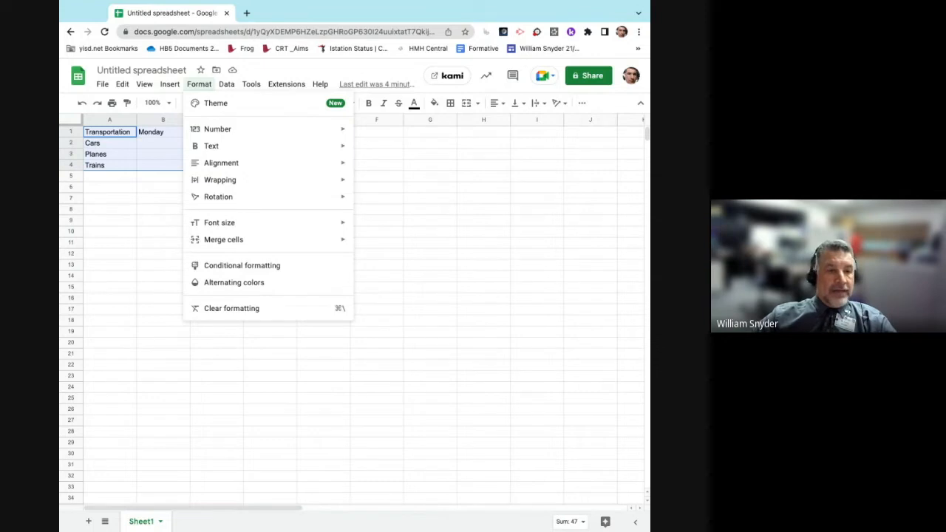
pyautogui.moveTo(648, 530); pyautogui.dragTo(681, 530)
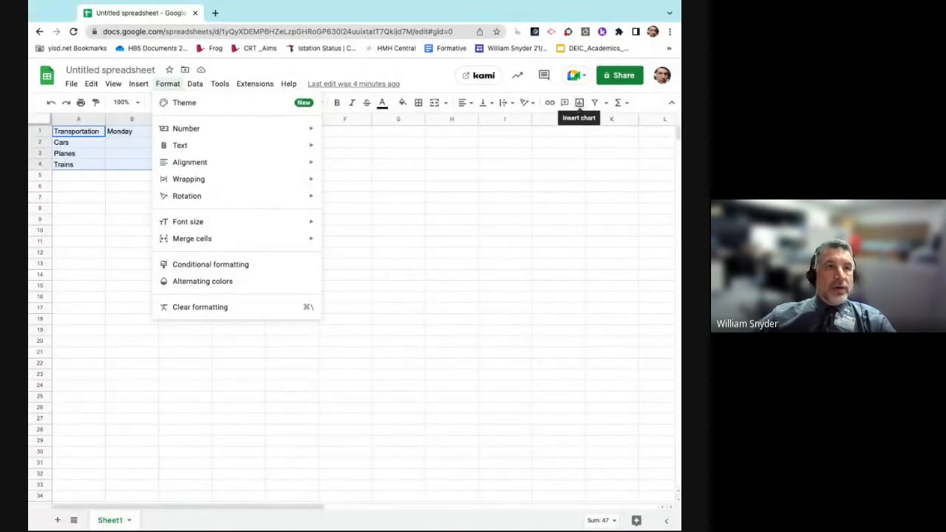
pyautogui.click(579, 102)
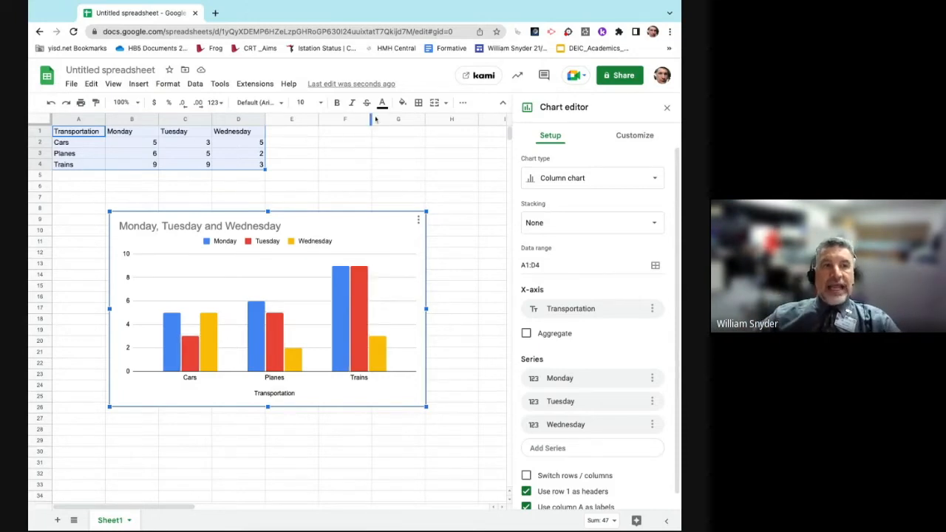
# - Change the transportation chart to a pie chart and set its value series to Tuesday
pyautogui.click(653, 179)
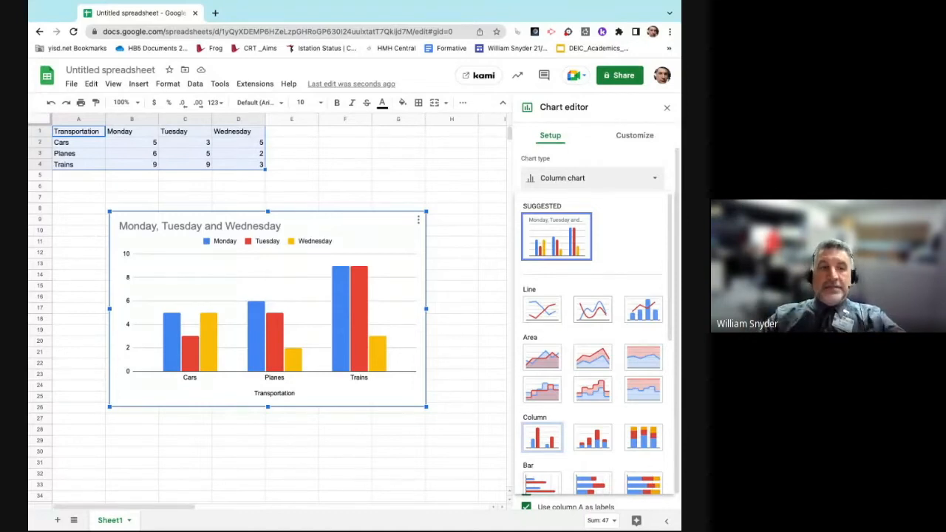
pyautogui.scroll(-3, 591, 340)
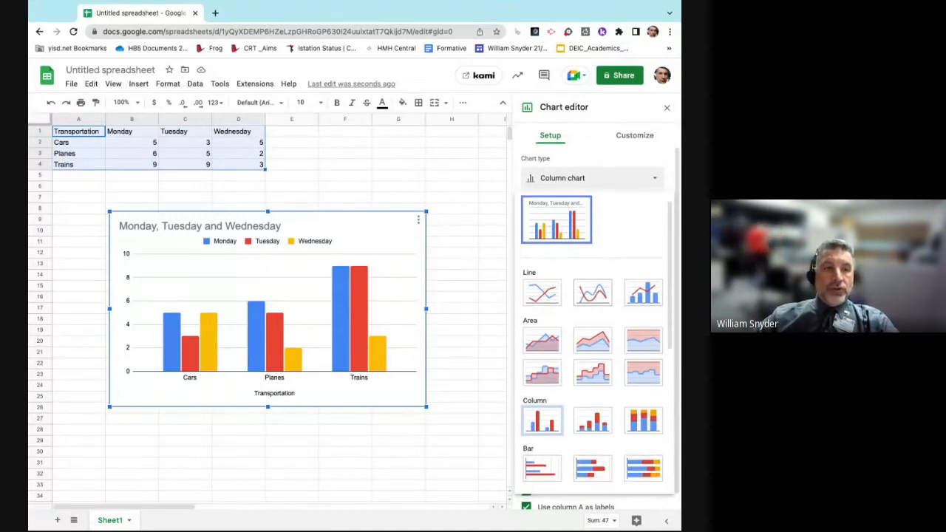
pyautogui.scroll(-1, 606, 369)
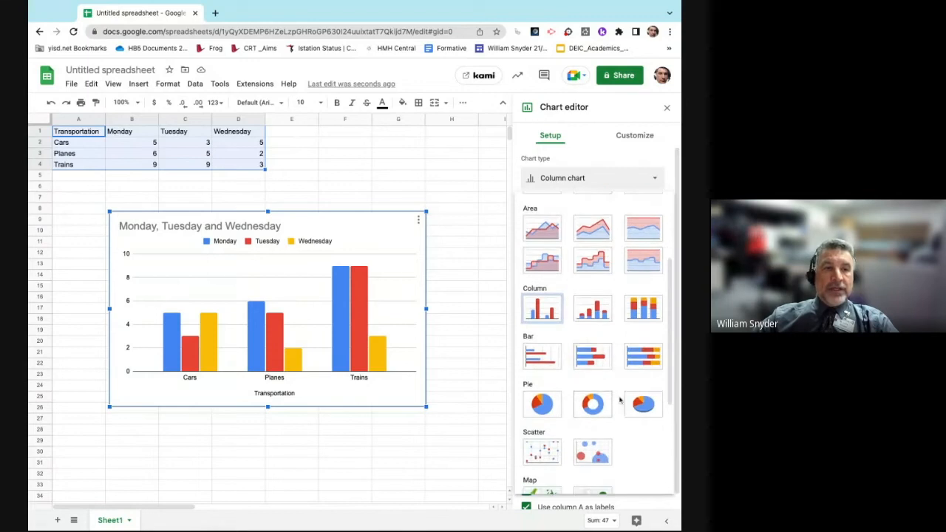
pyautogui.click(544, 411)
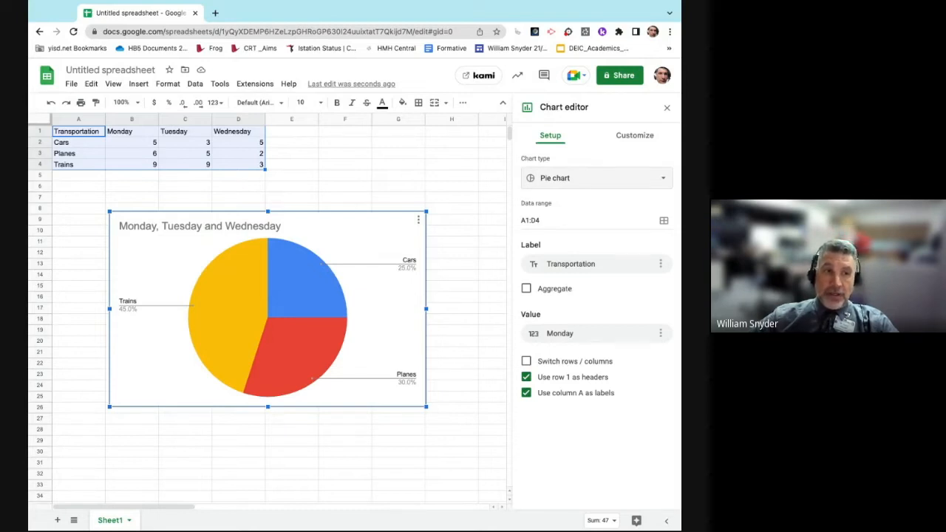
pyautogui.click(560, 334)
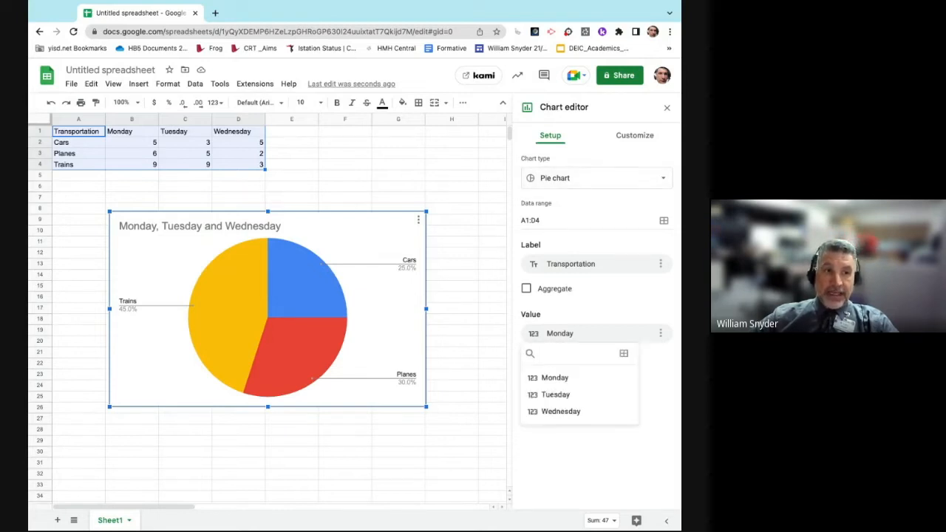
pyautogui.click(566, 394)
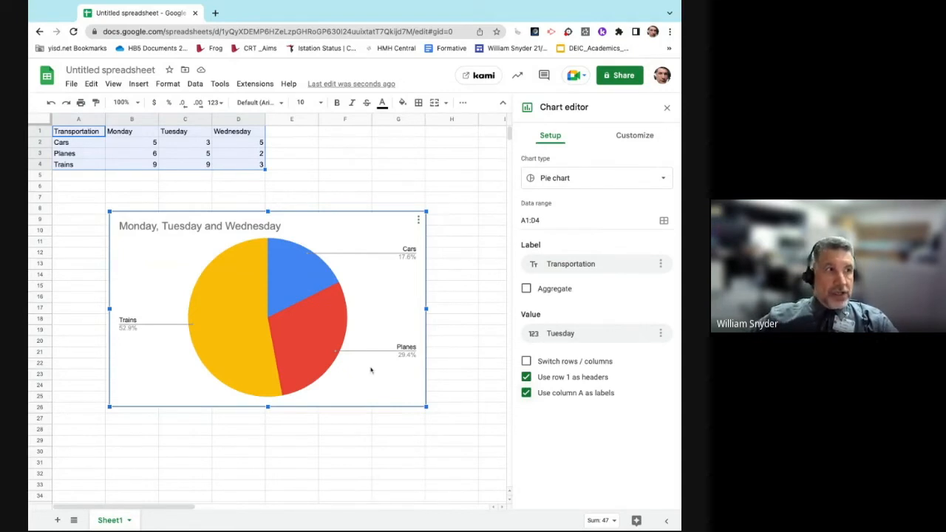
# - Set the Monday value for Trains in B4 to 2
pyautogui.click(154, 165)
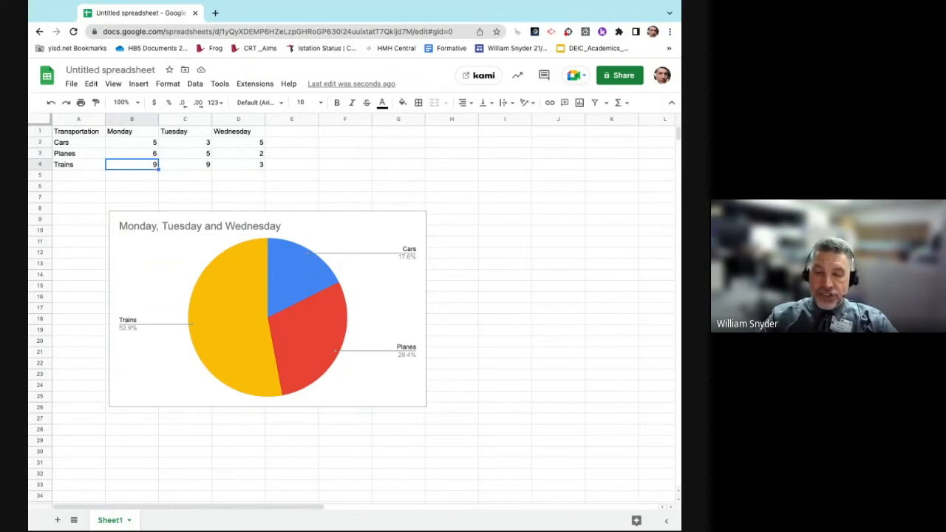
pyautogui.write('2')
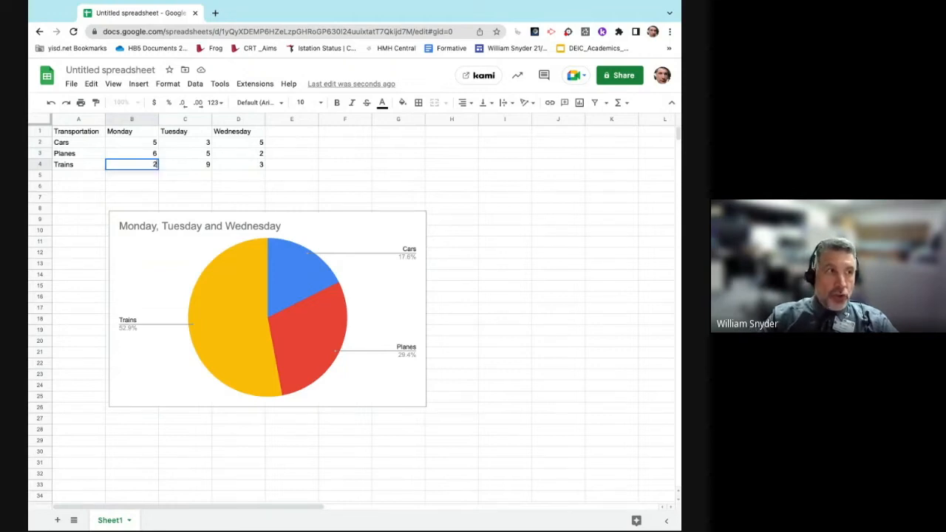
pyautogui.press('Return')
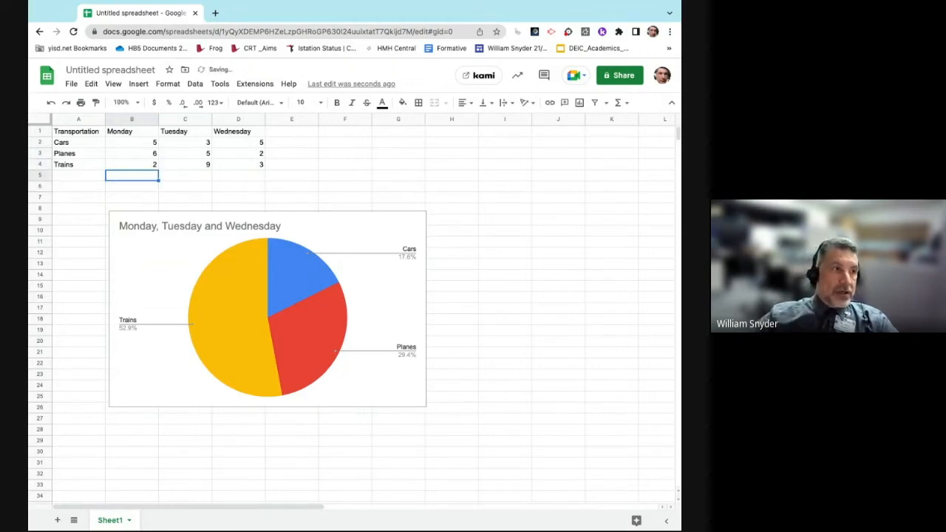
pyautogui.click(205, 180)
pyautogui.click(153, 169)
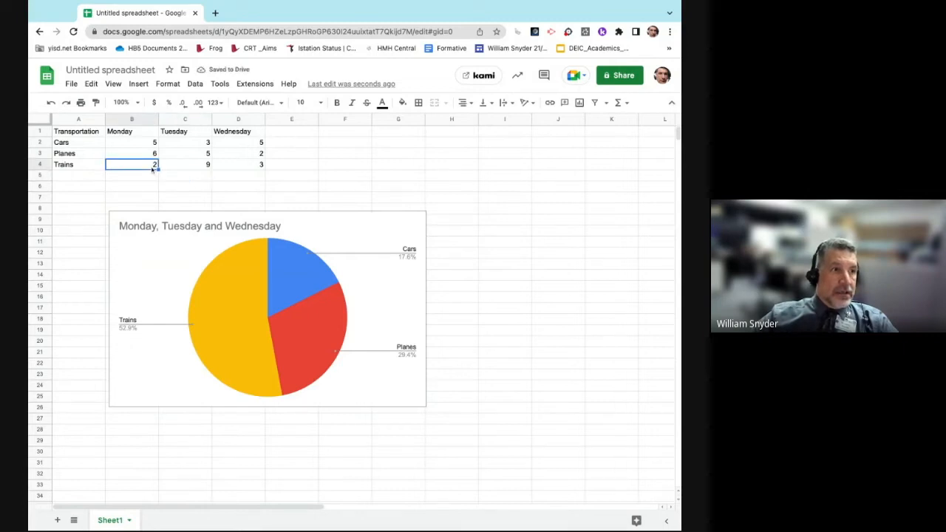
# - Insert another chart from the transportation table A1:D4 and change it to a pie chart of the Monday values
pyautogui.click(244, 337)
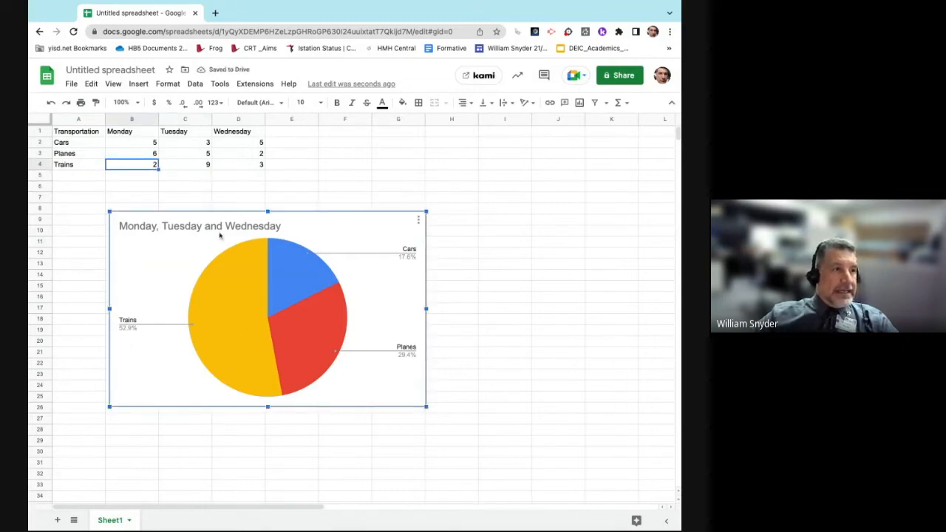
pyautogui.moveTo(218, 298)
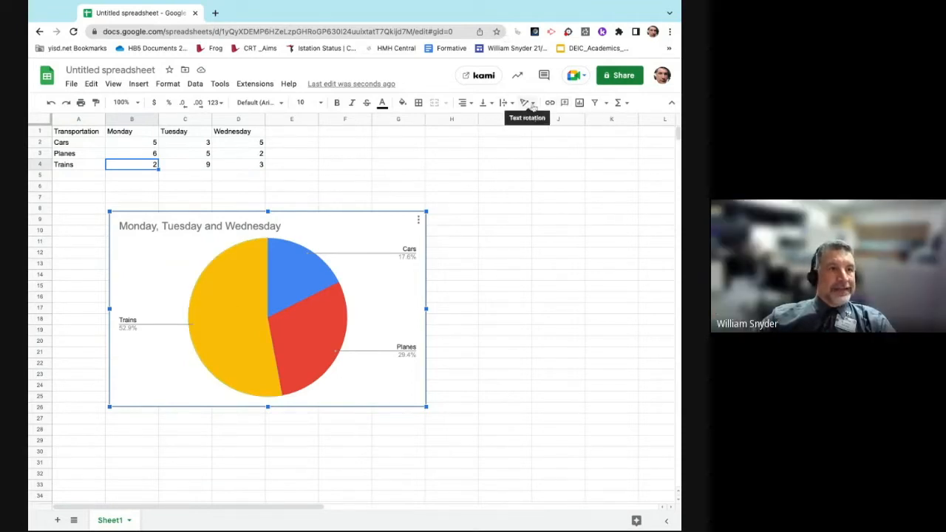
pyautogui.click(580, 103)
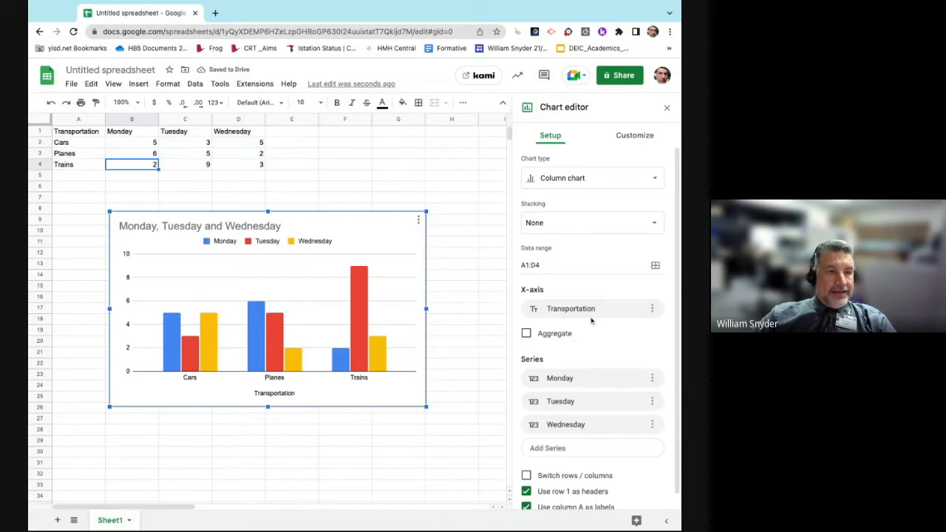
pyautogui.scroll(-1, 592, 320)
pyautogui.scroll(1, 591, 320)
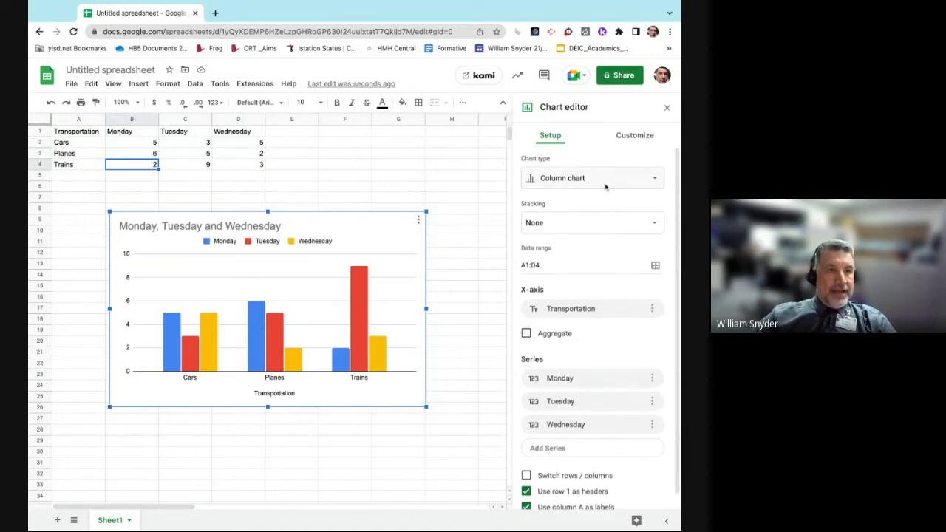
pyautogui.click(605, 179)
pyautogui.scroll(-6, 597, 294)
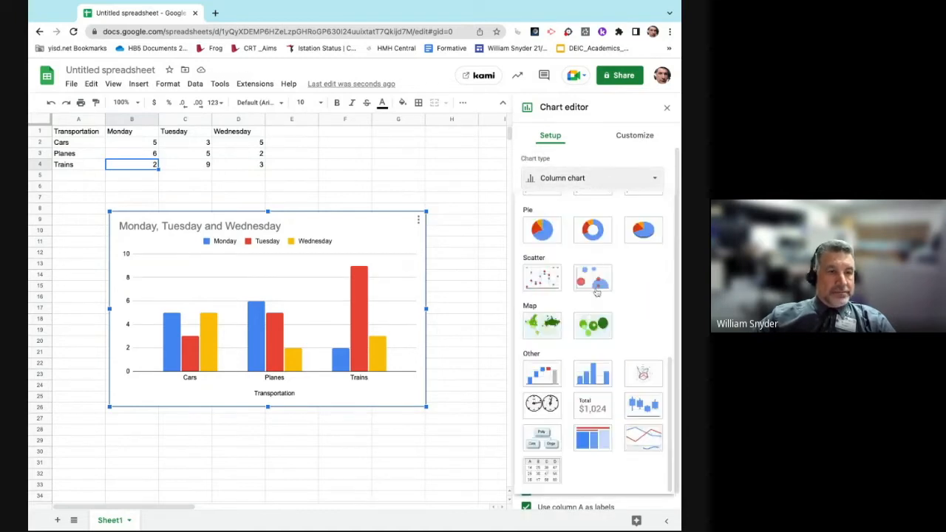
pyautogui.click(537, 230)
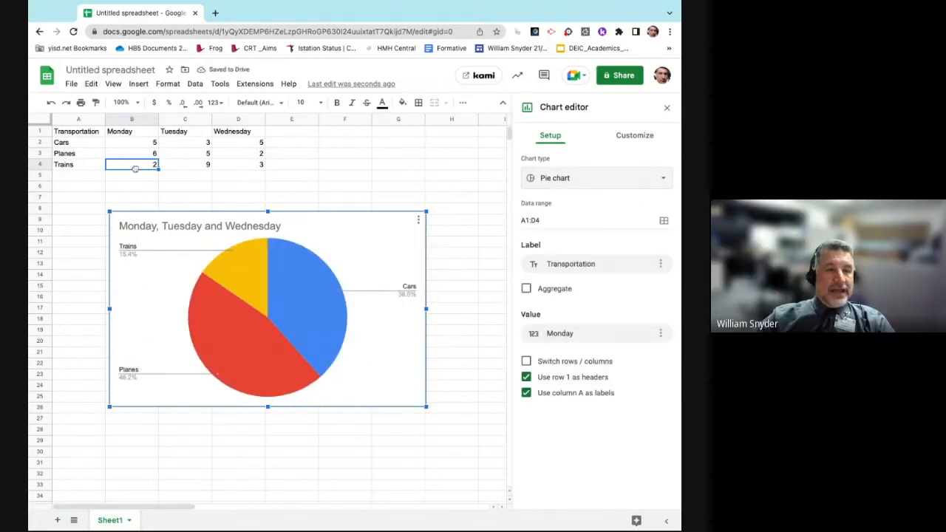
# - Set the Monday value for Cars in B2 to 10
pyautogui.click(144, 144)
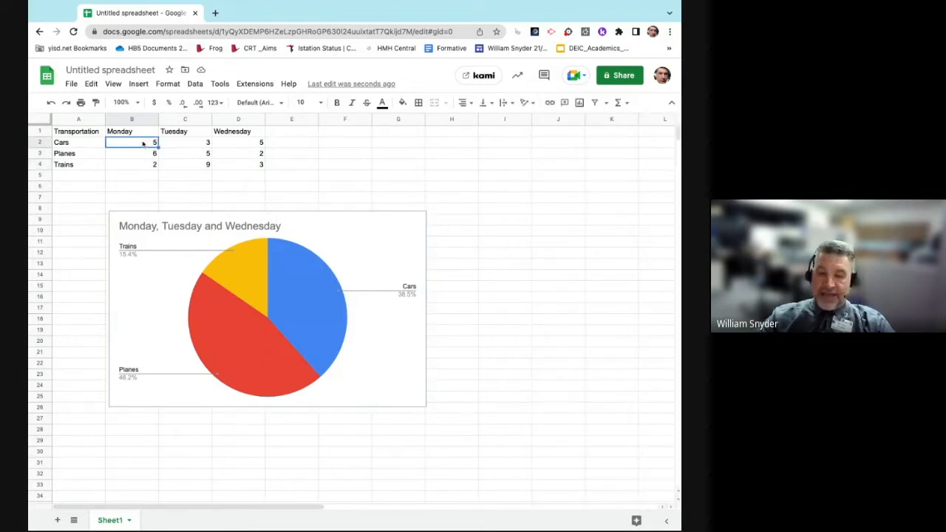
pyautogui.write('10')
pyautogui.press('Return')
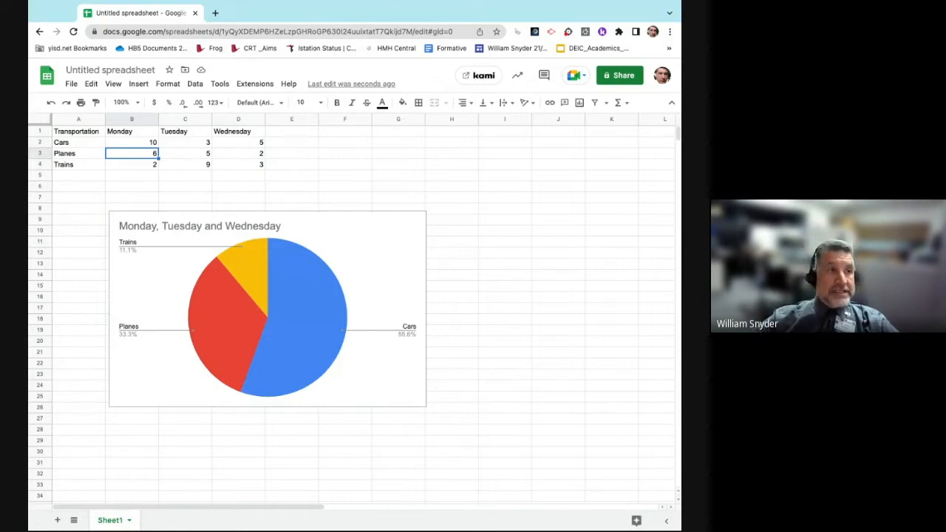
# - Delete both transportation pie charts from the sheet
pyautogui.click(345, 224)
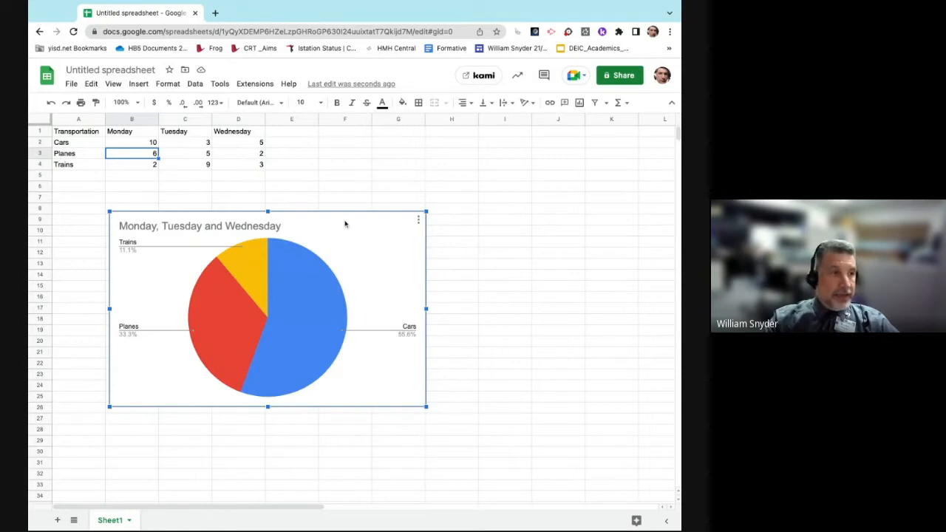
pyautogui.press('super+z')
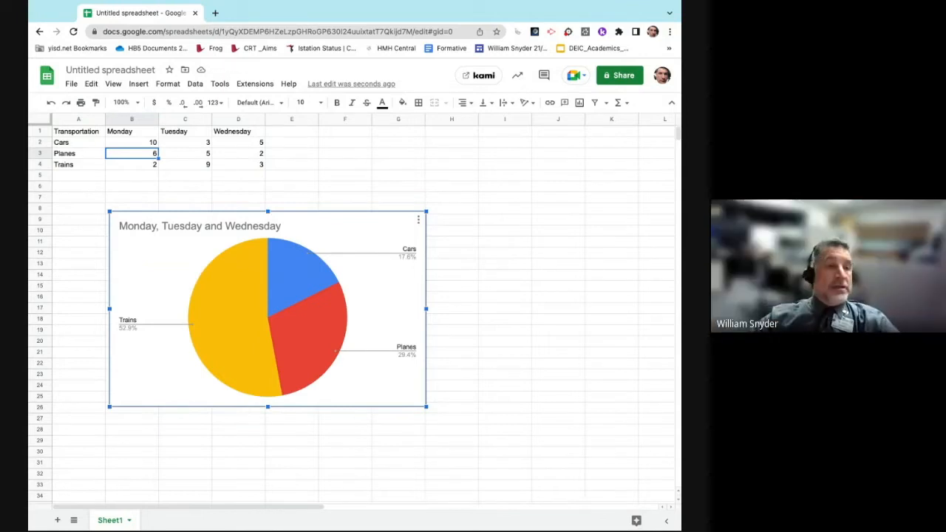
pyautogui.press('Delete')
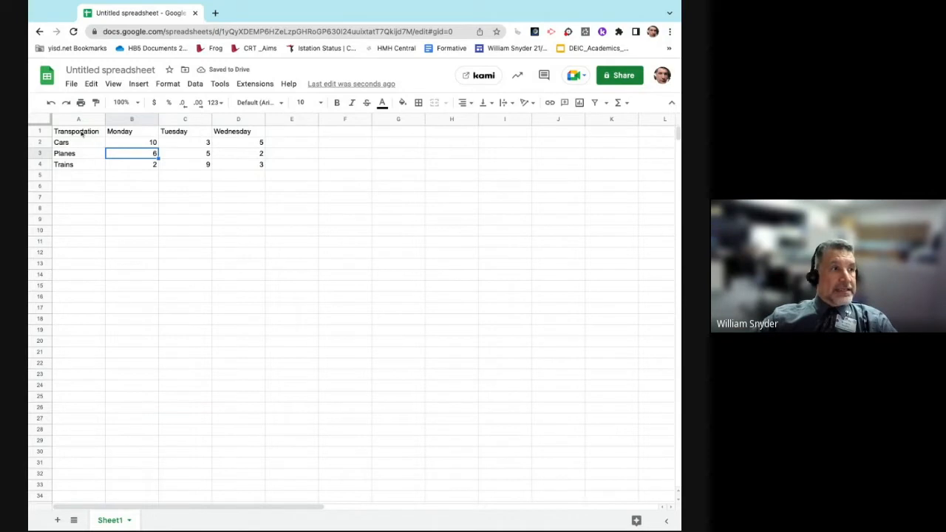
# - Insert a column chart from A1:B4 and set the Monday value for Planes in B3 to 0
pyautogui.moveTo(81, 131); pyautogui.dragTo(133, 164)
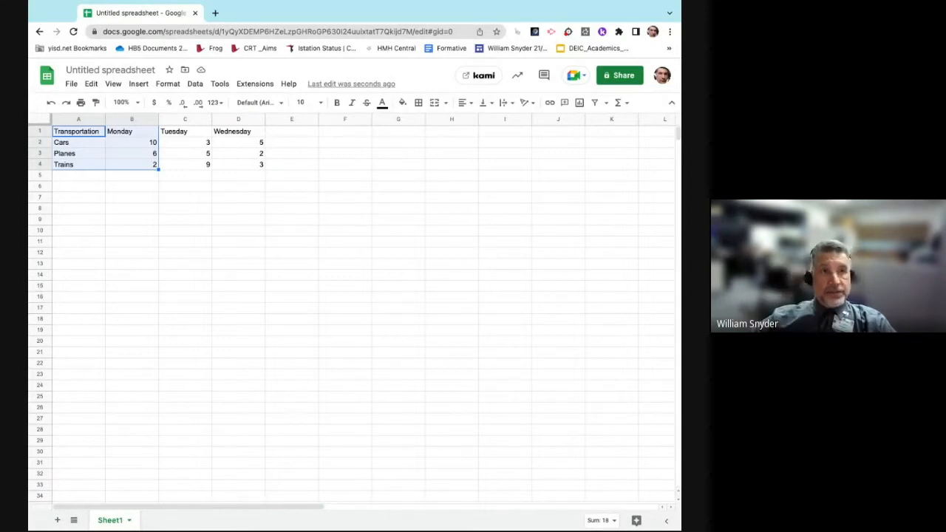
pyautogui.click(580, 104)
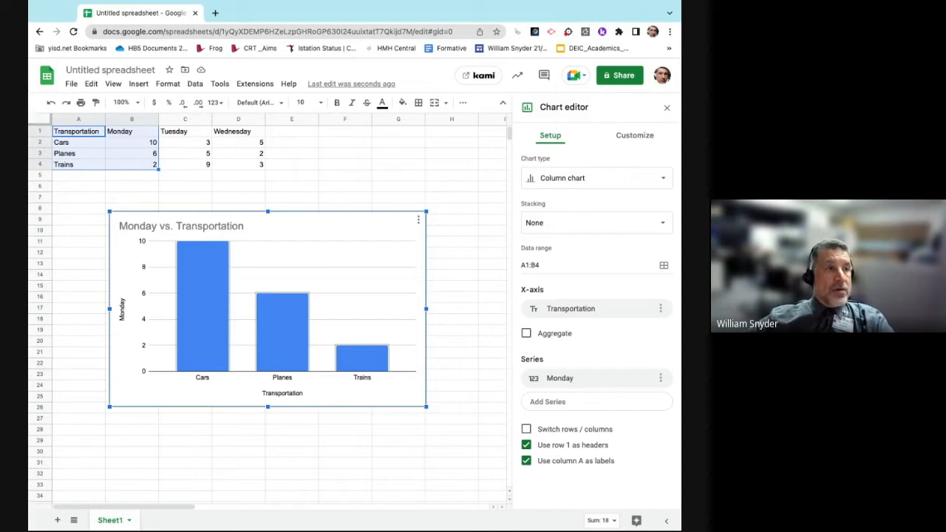
pyautogui.click(146, 156)
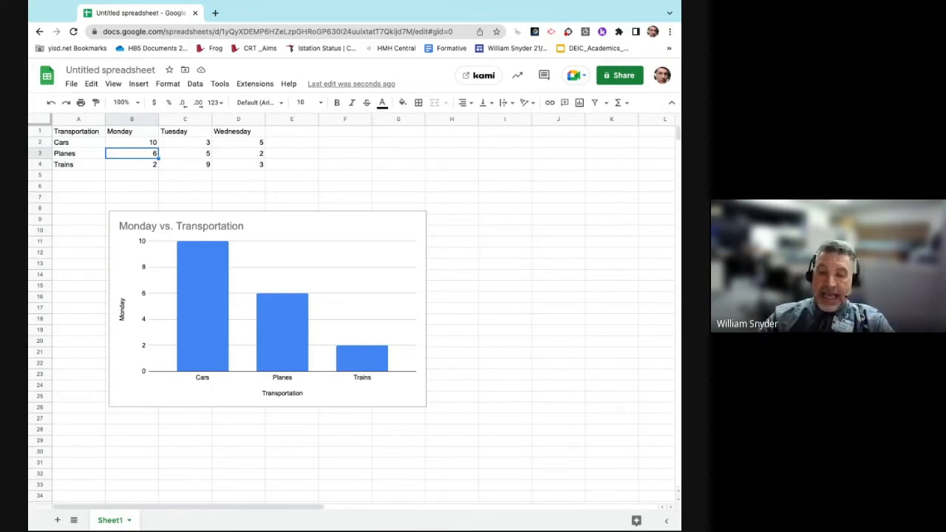
pyautogui.write('0')
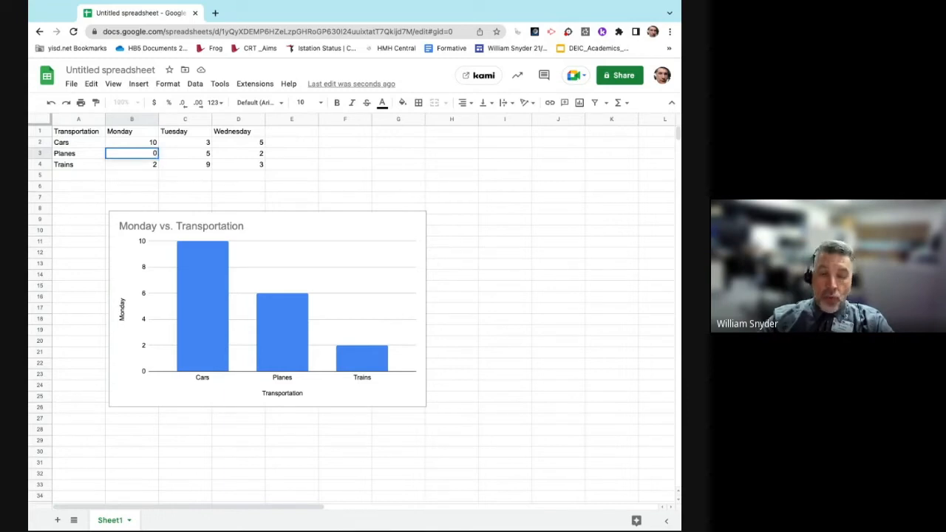
pyautogui.press('Return')
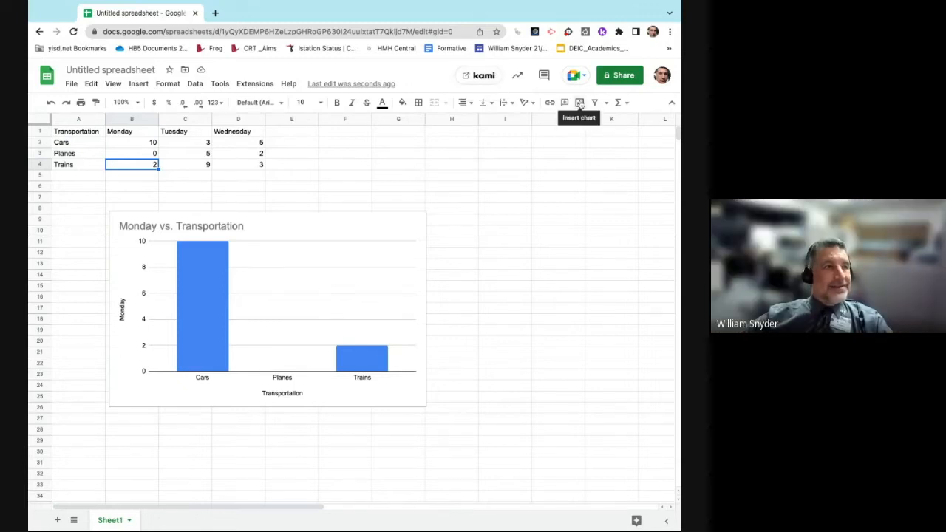
# - Set the Monday value for Planes in B3 to 5 and insert column charts of the whole table A1:D4
pyautogui.click(133, 154)
pyautogui.write('5')
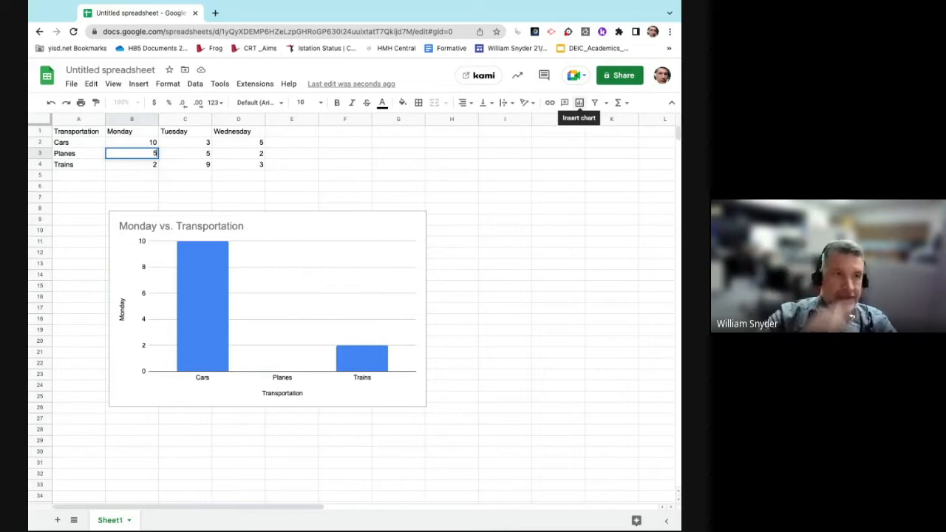
pyautogui.click(579, 102)
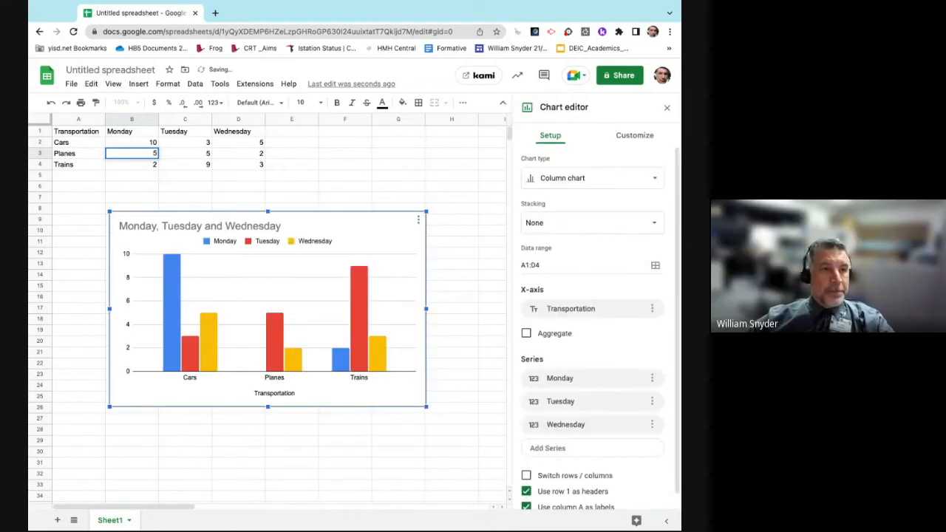
pyautogui.scroll(-1, 605, 293)
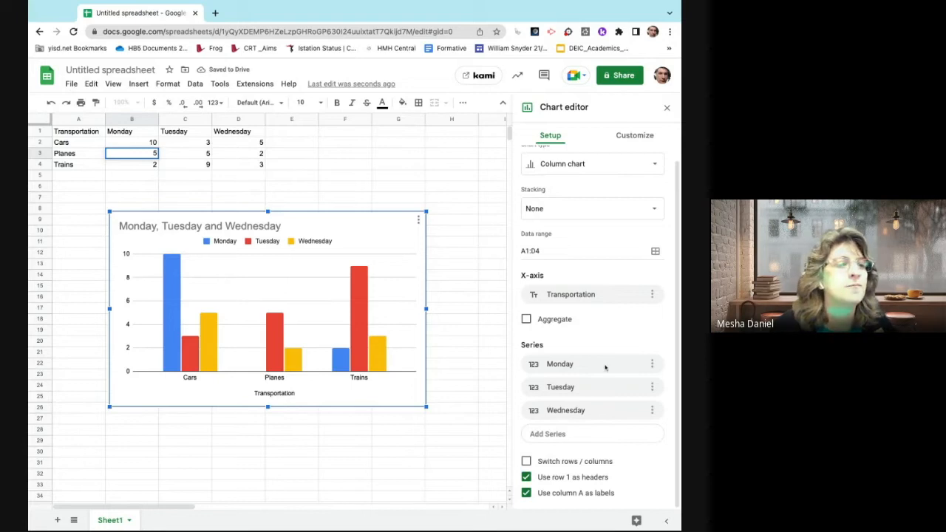
pyautogui.click(80, 132)
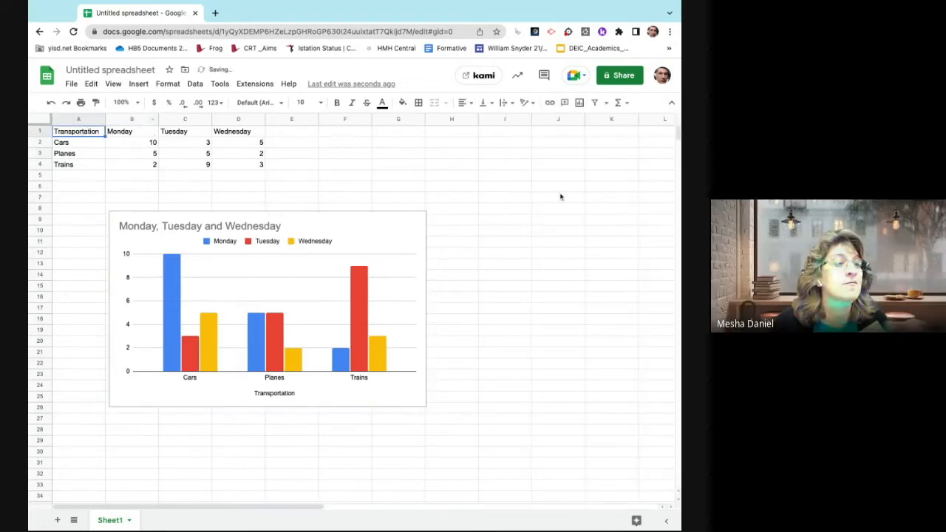
pyautogui.click(581, 107)
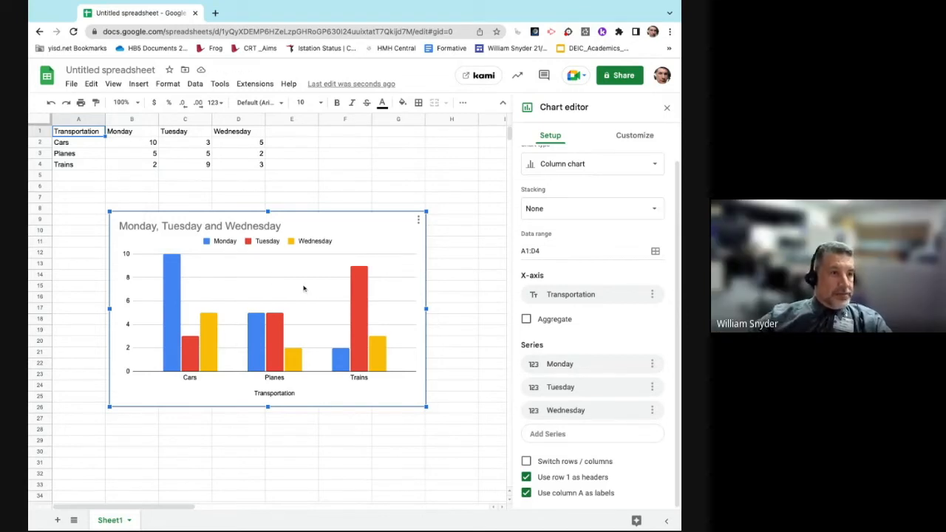
# - Delete all the stacked column charts, leaving only the transportation table on the sheet
pyautogui.click(302, 288)
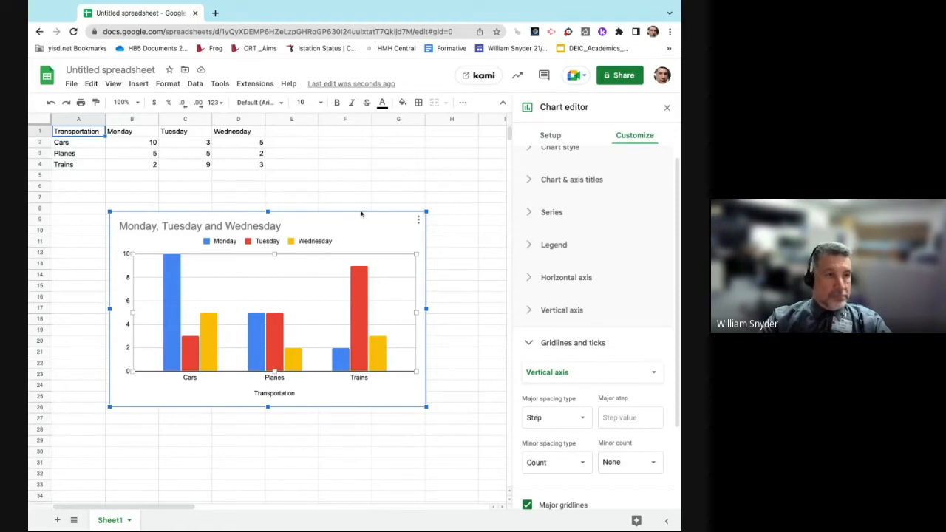
pyautogui.press('Delete')
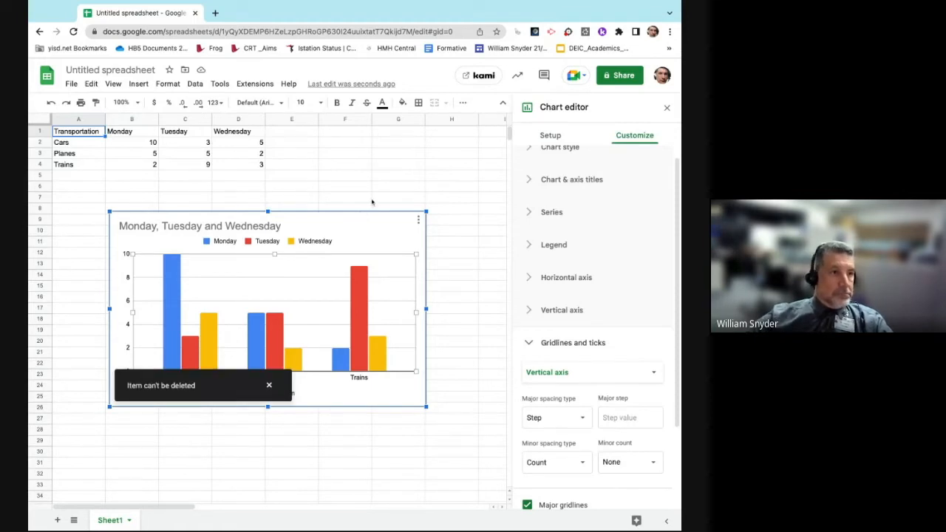
pyautogui.click(396, 176)
pyautogui.click(365, 229)
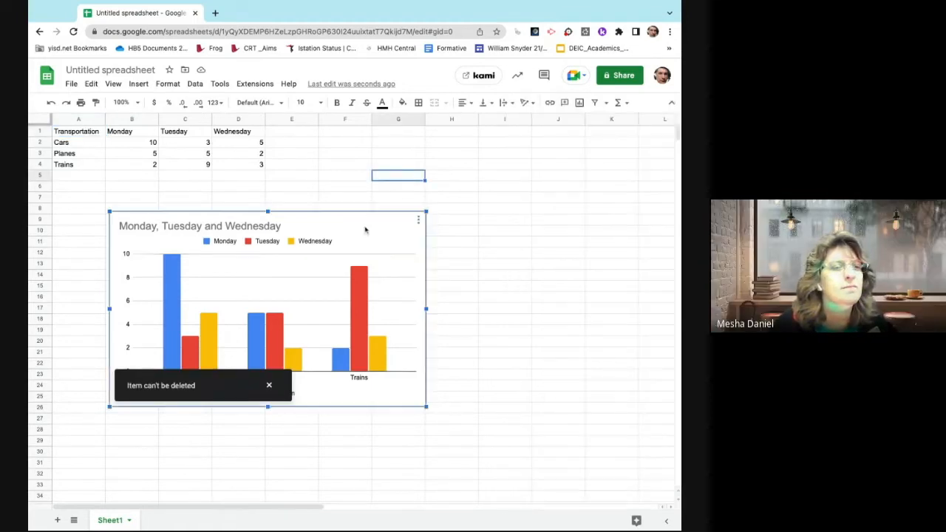
pyautogui.press('Delete')
pyautogui.click(353, 266)
pyautogui.hotkey('ctrl', 'z')
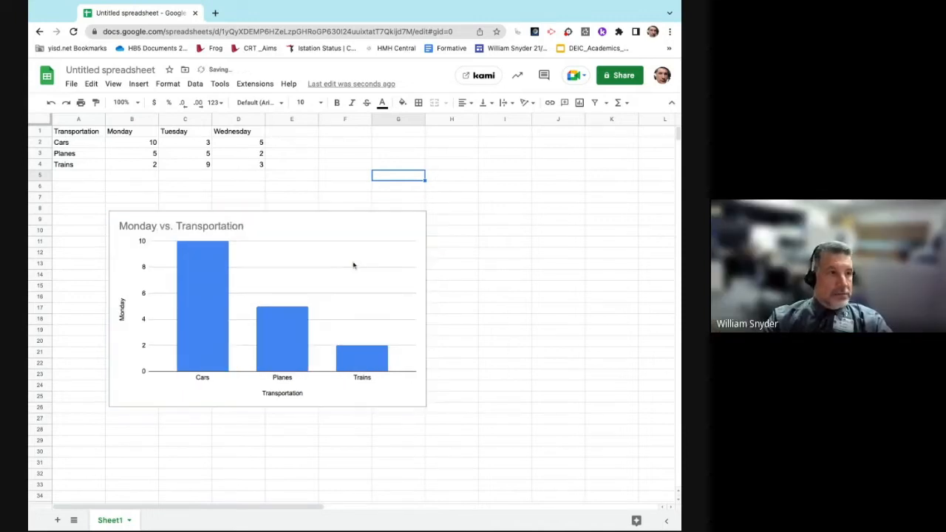
pyautogui.click(353, 266)
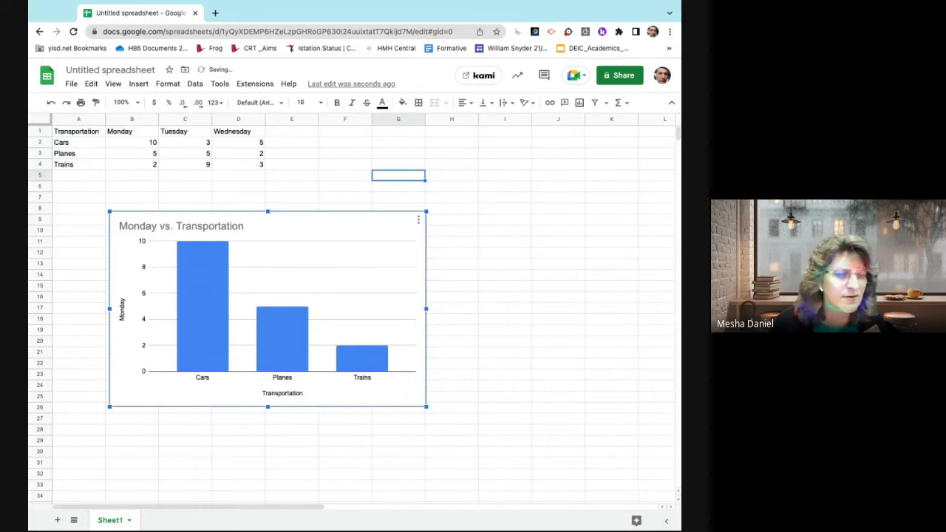
pyautogui.press('Delete')
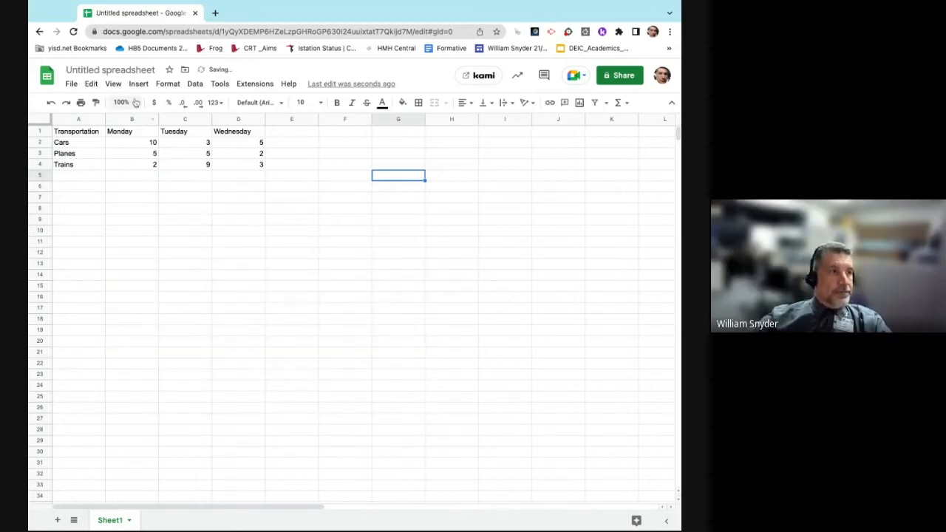
# - Insert a column chart from the Transportation and Monday data in A1:B4 and fill its Cars column with red
pyautogui.moveTo(74, 132); pyautogui.dragTo(126, 165)
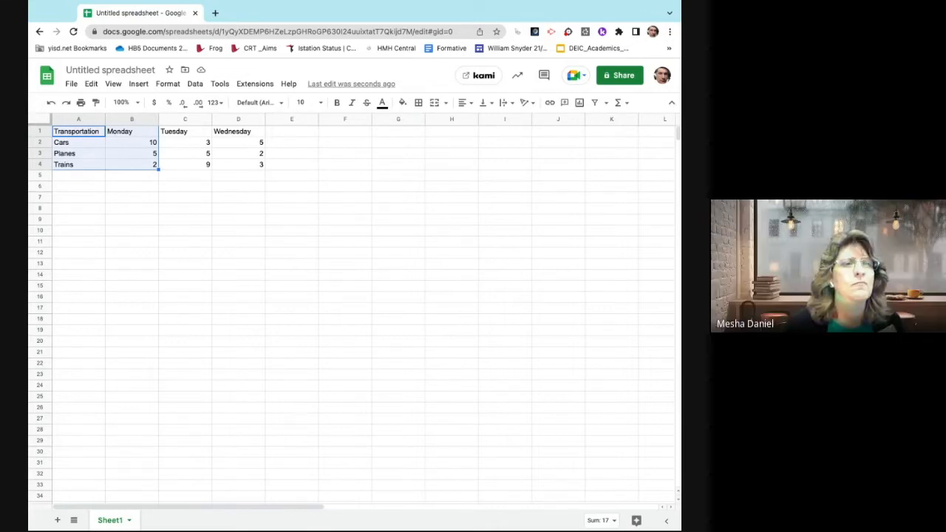
pyautogui.click(579, 102)
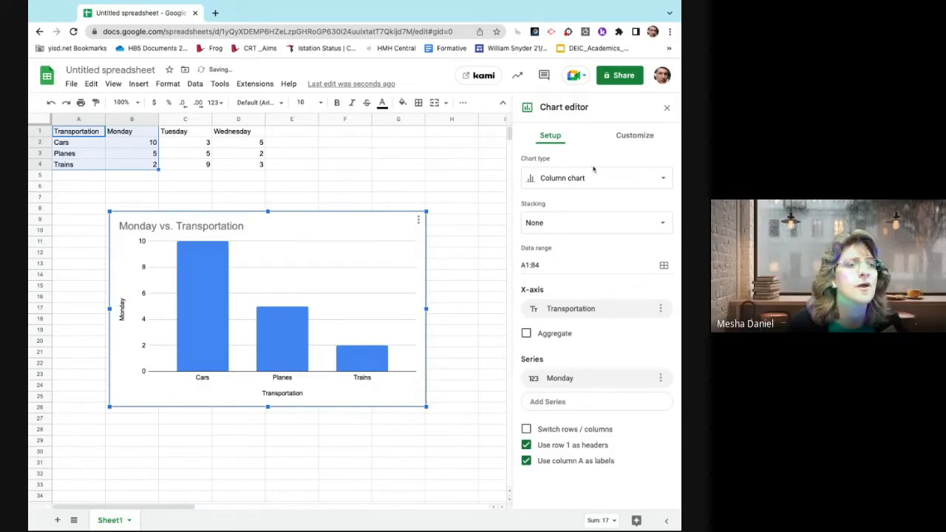
pyautogui.click(209, 304)
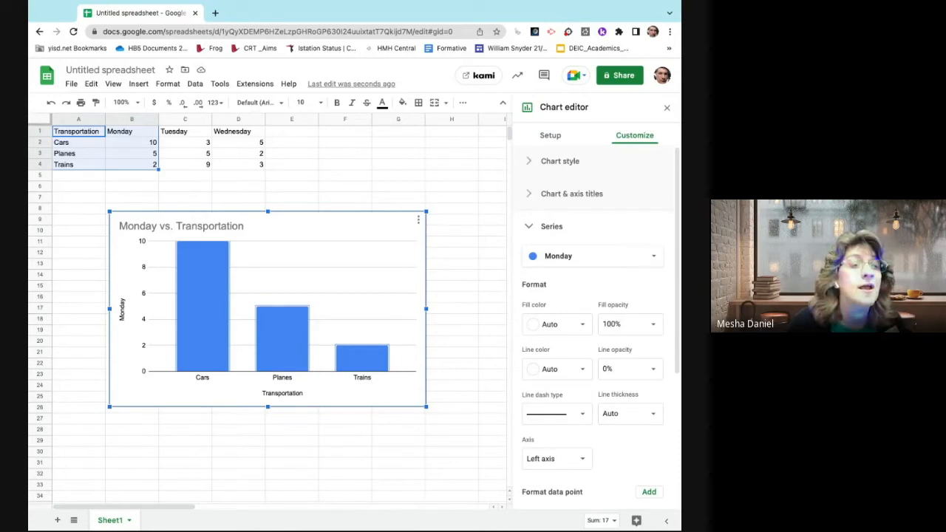
pyautogui.click(209, 305)
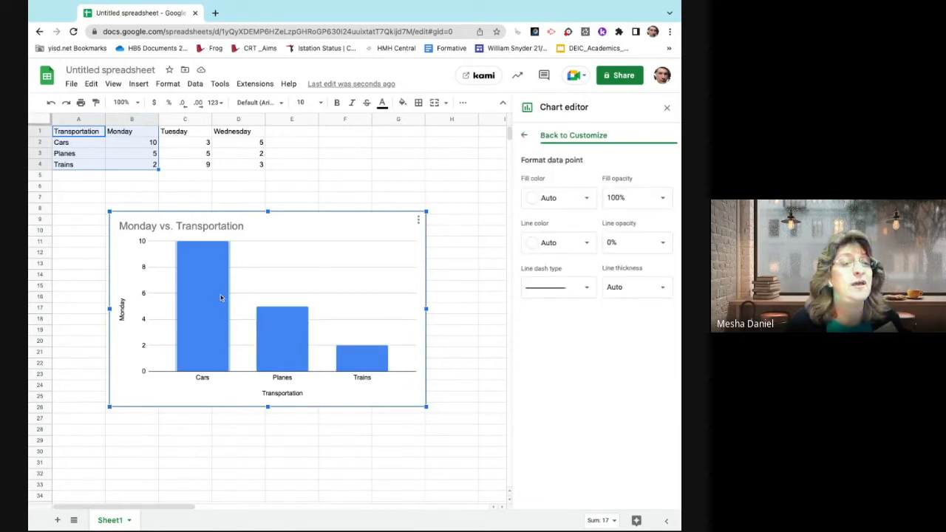
pyautogui.click(523, 138)
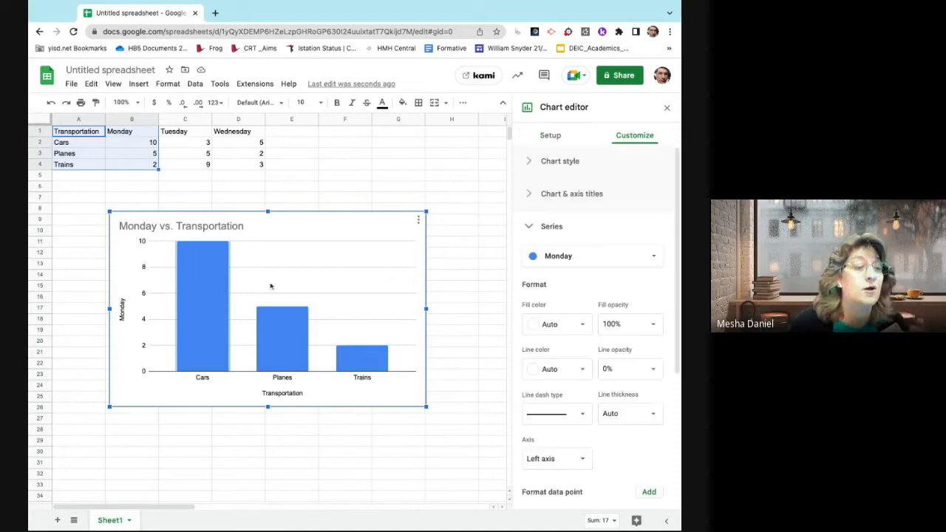
pyautogui.click(208, 297)
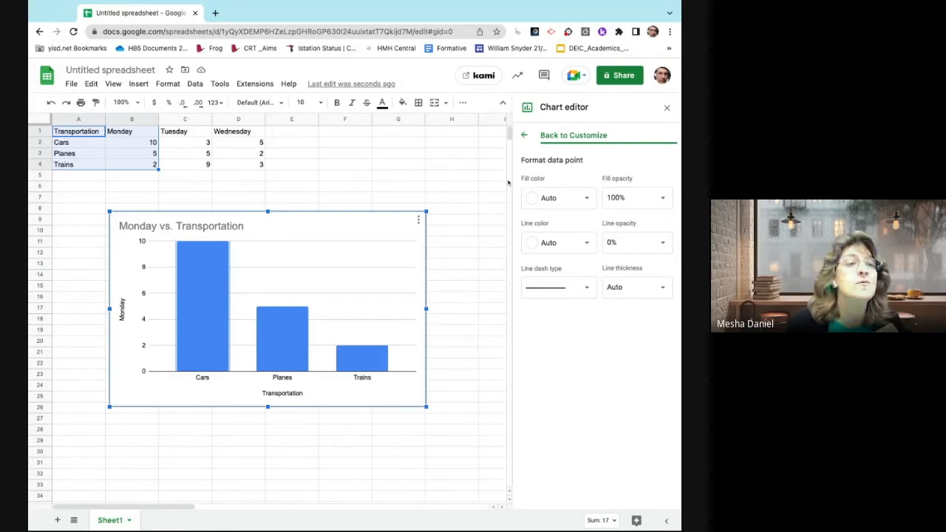
pyautogui.click(591, 199)
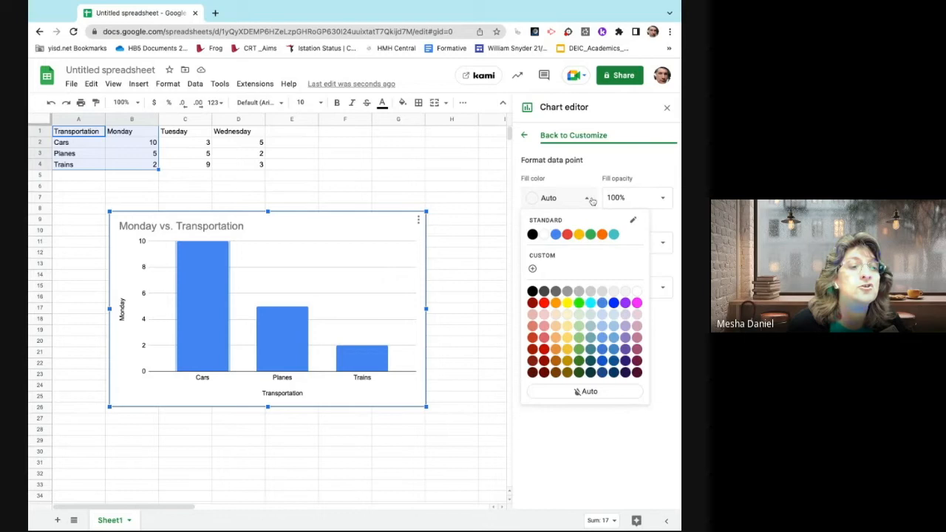
pyautogui.click(543, 303)
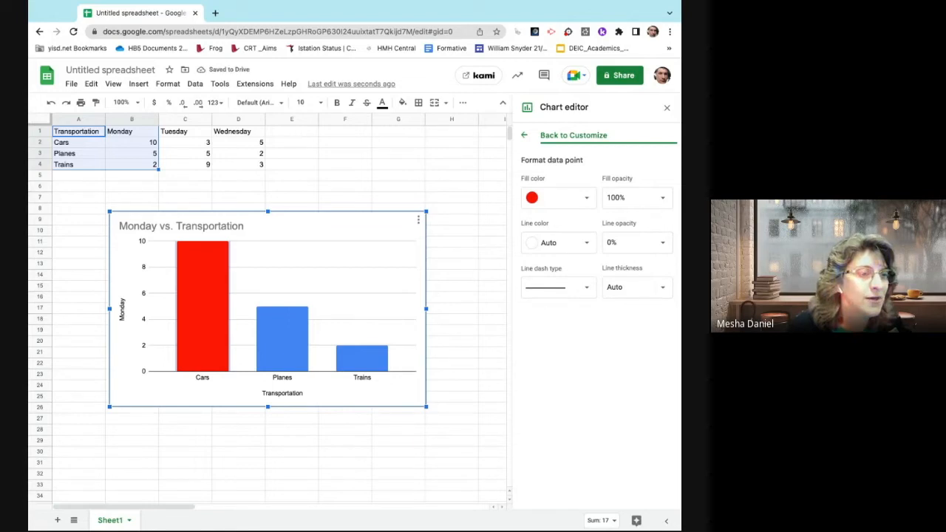
# - Fill the Planes column of the Monday vs. Transportation chart with green
pyautogui.click(277, 346)
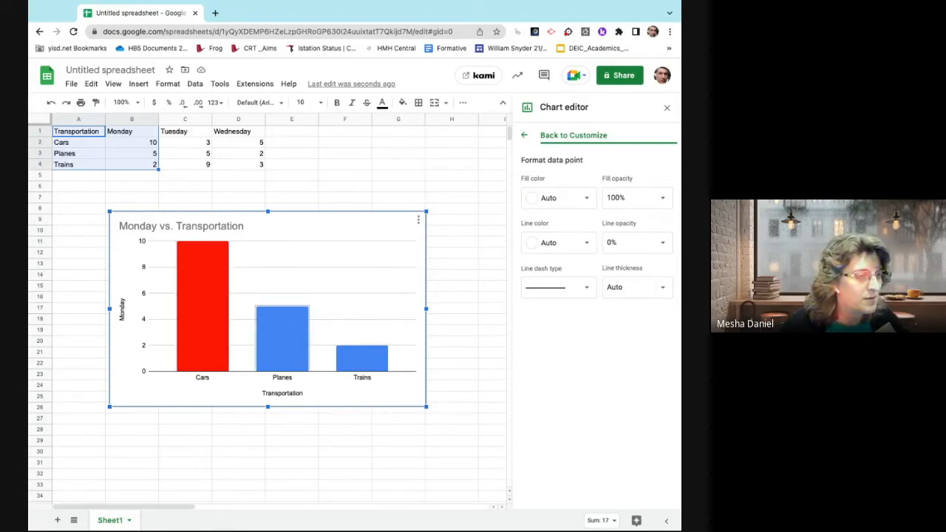
pyautogui.click(587, 200)
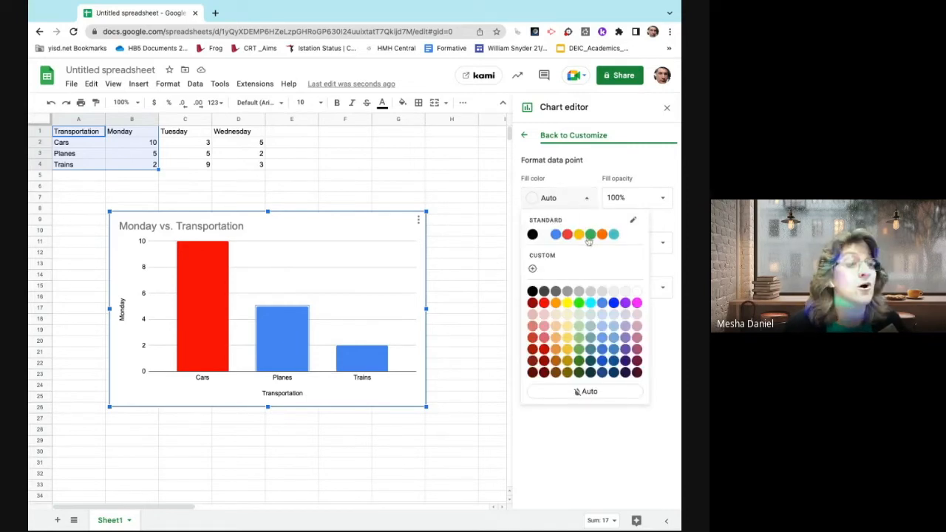
pyautogui.click(590, 235)
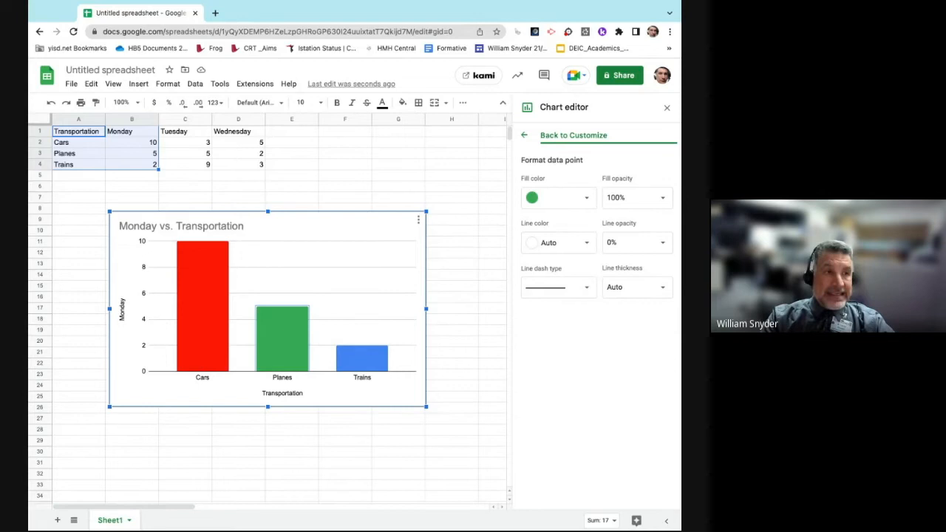
# - Delete the Monday vs. Transportation column chart from the sheet
pyautogui.press('Delete')
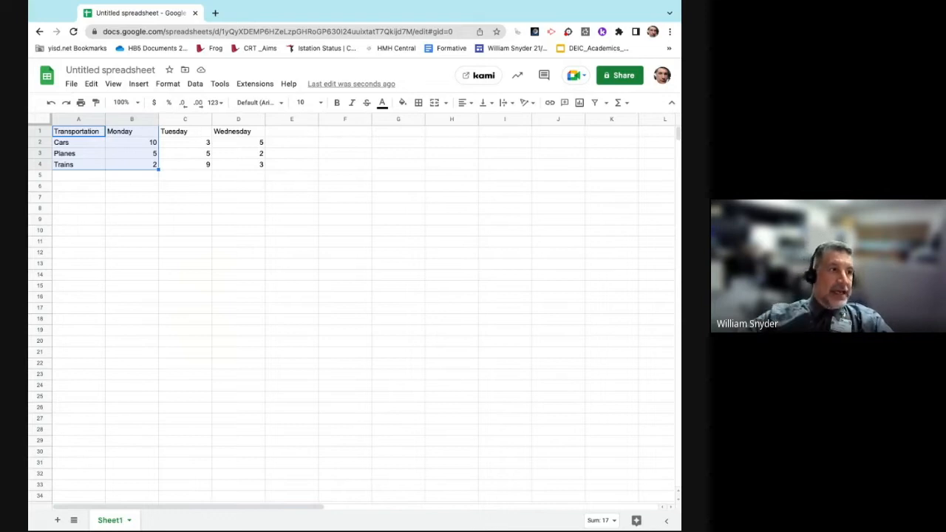
pyautogui.click(247, 233)
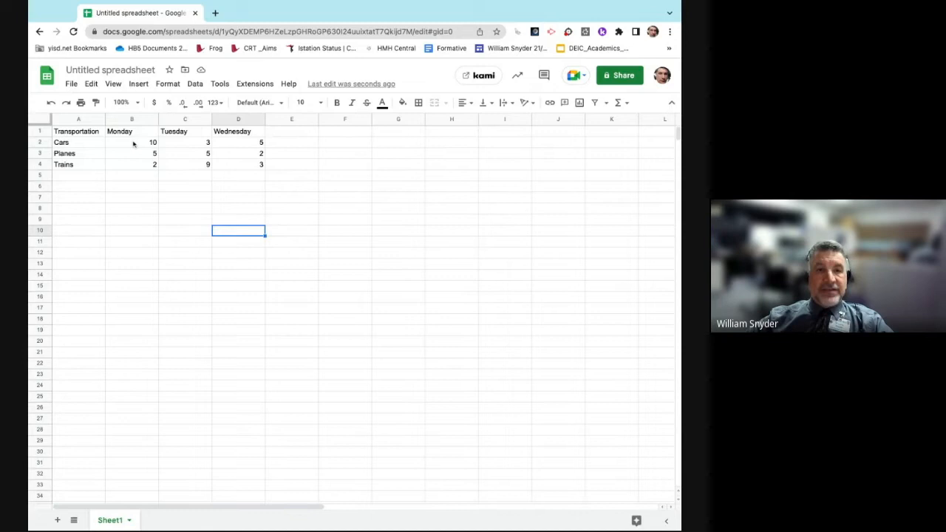
# - Add a SUM of the Monday range B2:B5 in cell B6
pyautogui.moveTo(133, 143); pyautogui.dragTo(133, 176)
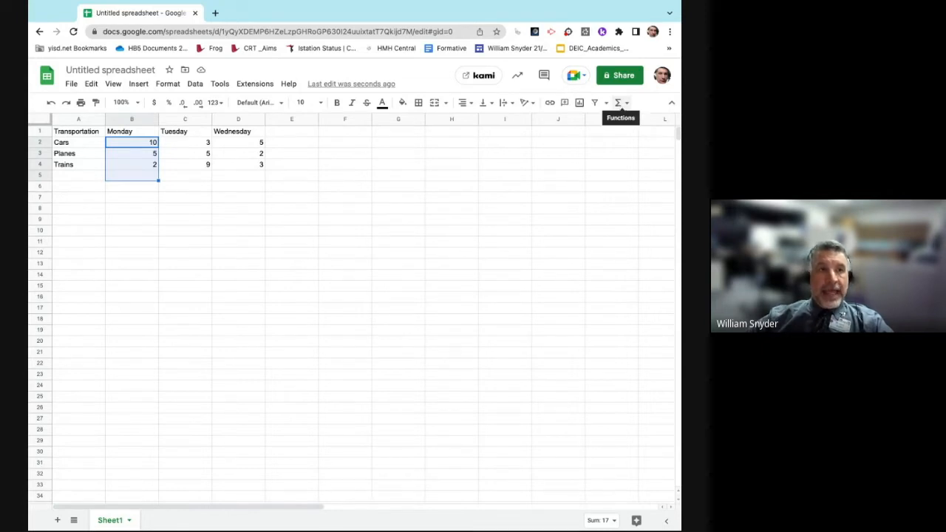
pyautogui.click(618, 103)
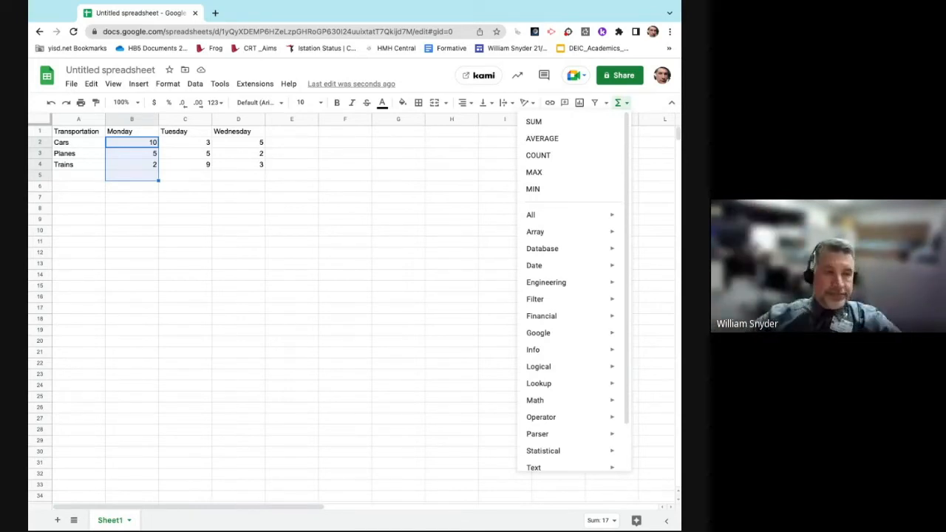
pyautogui.click(584, 124)
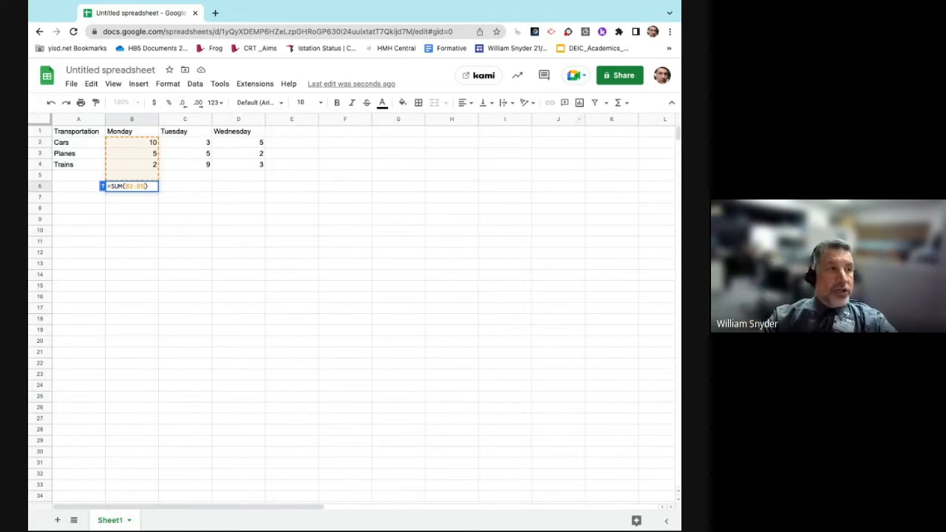
pyautogui.press('Return')
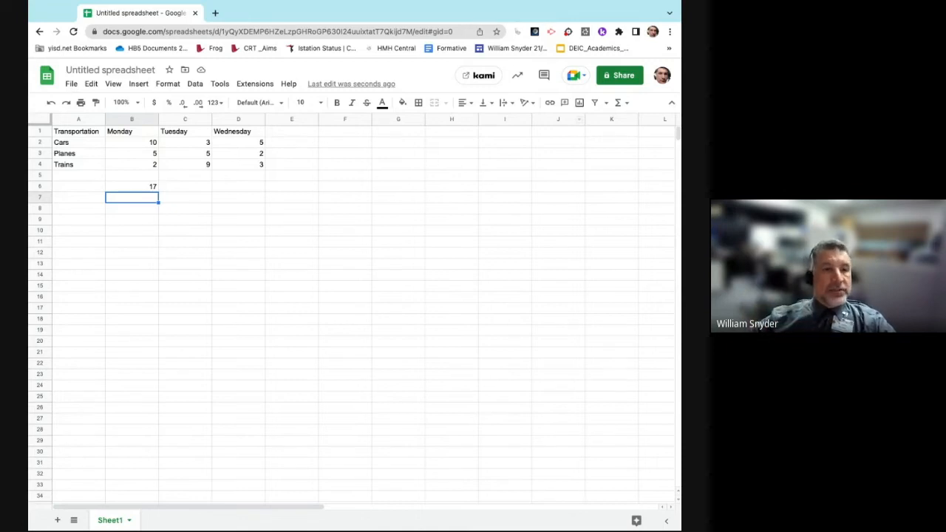
# - Set the Monday values to 80 for Cars, 75 for Planes and 0 for Trains
pyautogui.click(149, 145)
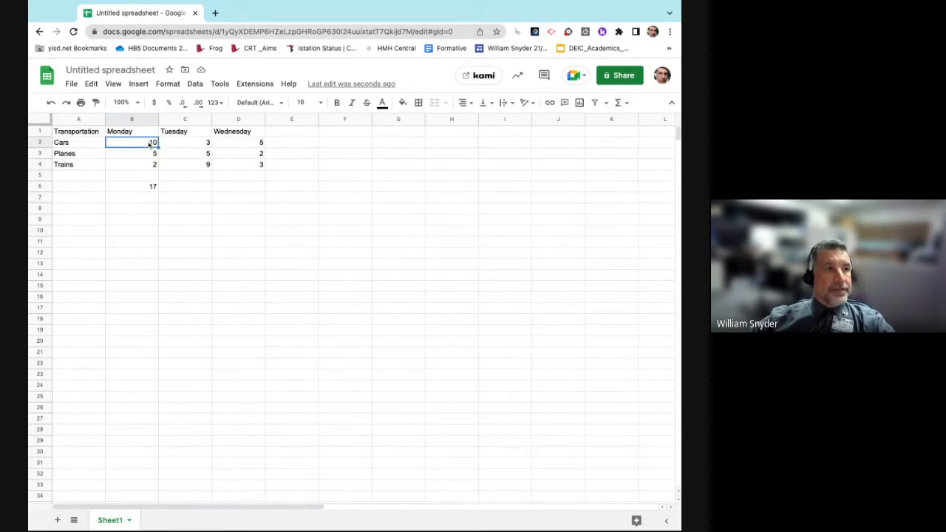
pyautogui.write('80')
pyautogui.click(152, 155)
pyautogui.write('75')
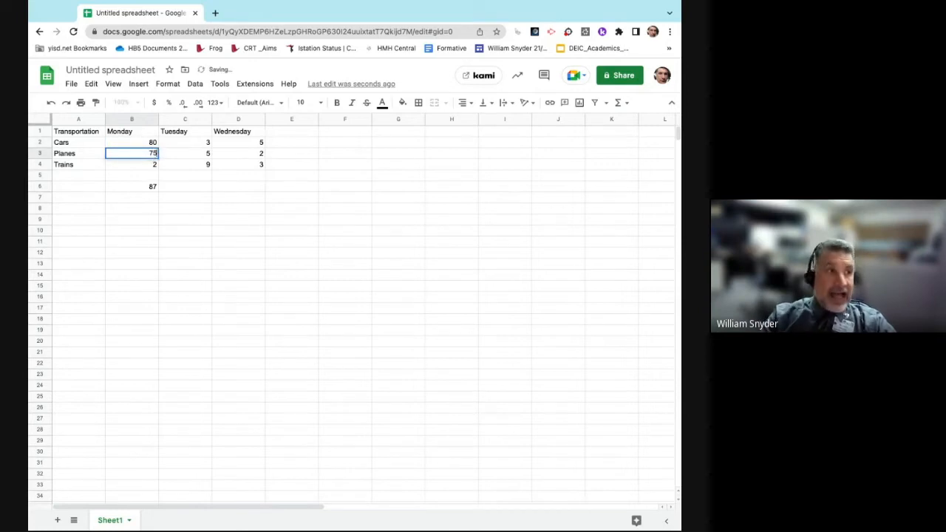
pyautogui.click(146, 164)
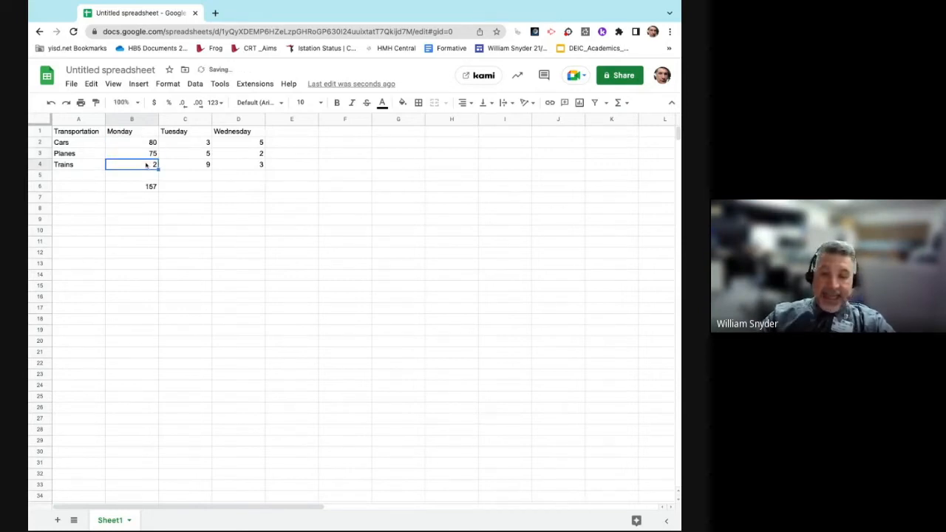
pyautogui.write('0')
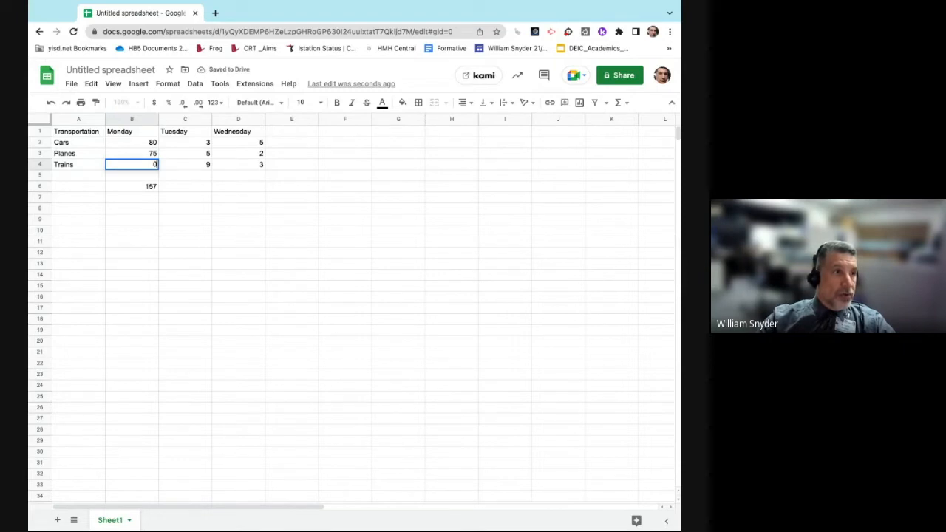
pyautogui.press('Return')
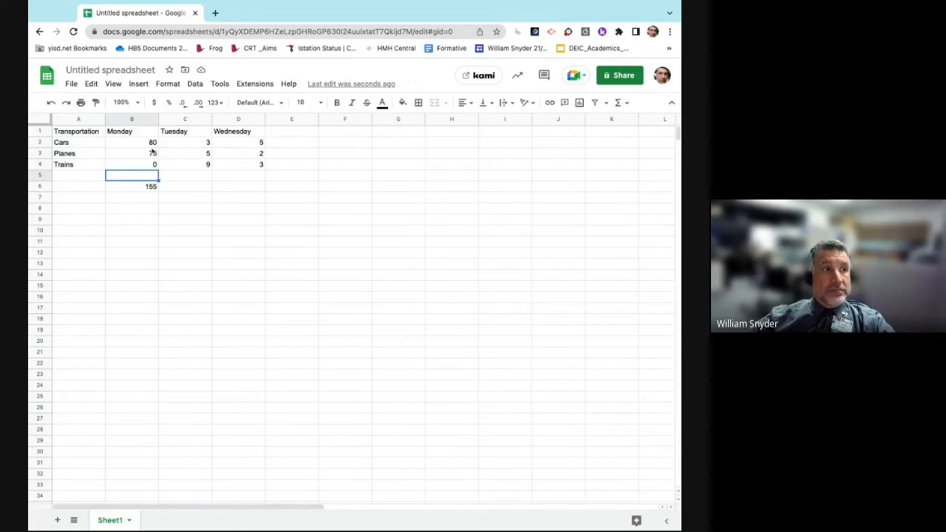
# - Replace the Monday total in B6 with the AVERAGE of the range B2:B5
pyautogui.click(149, 188)
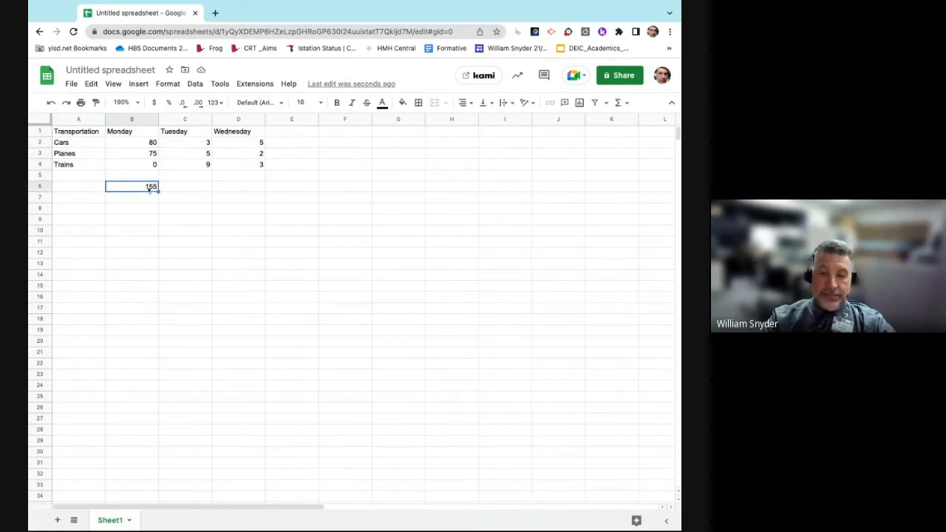
pyautogui.press('Delete')
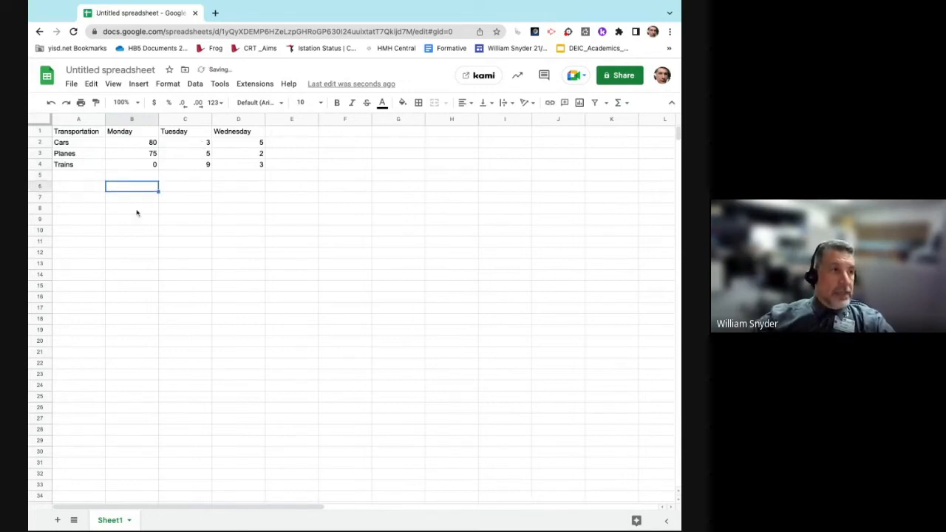
pyautogui.click(150, 142)
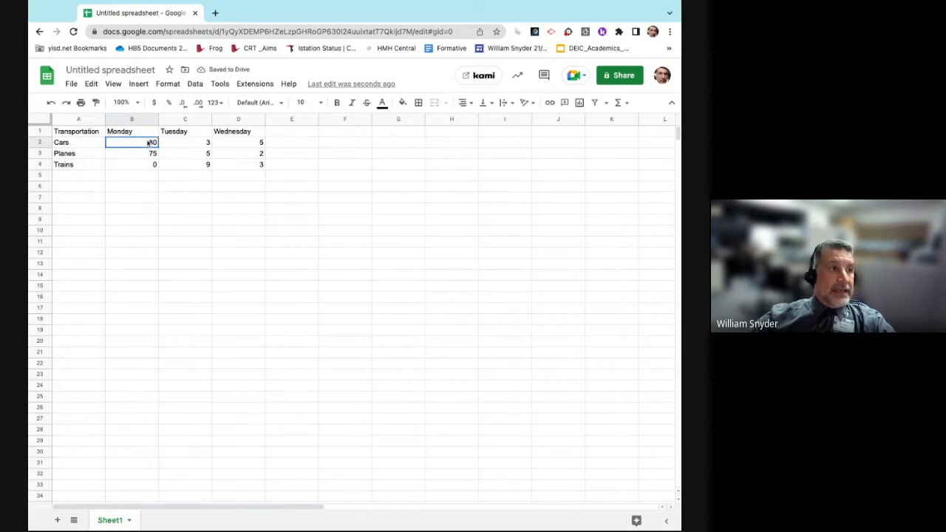
pyautogui.hotkey('shift', 'Down')
pyautogui.hotkey('shift', 'Down')
pyautogui.hotkey('shift', 'Down')
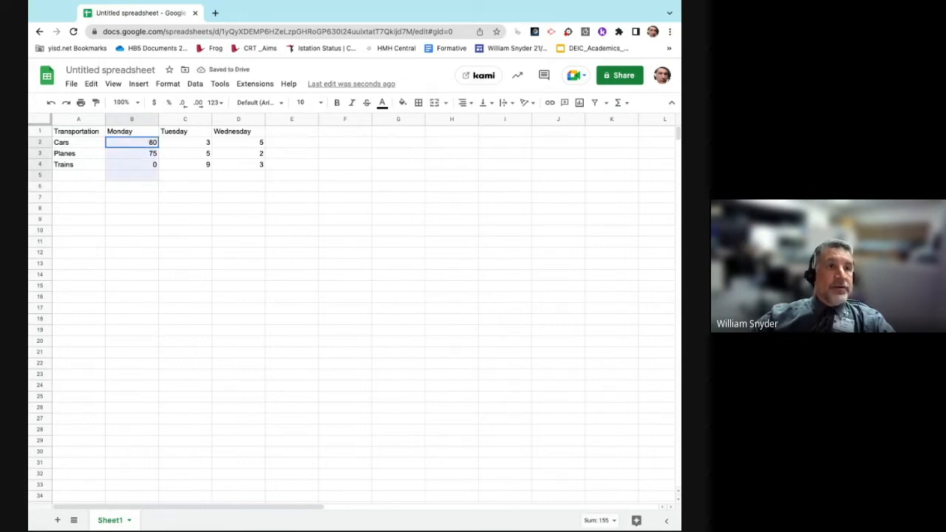
pyautogui.click(627, 105)
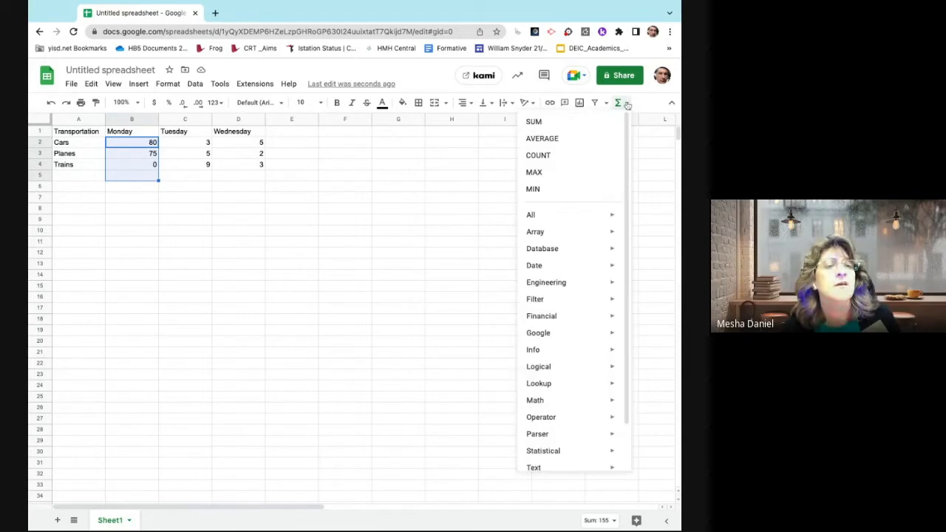
pyautogui.click(587, 139)
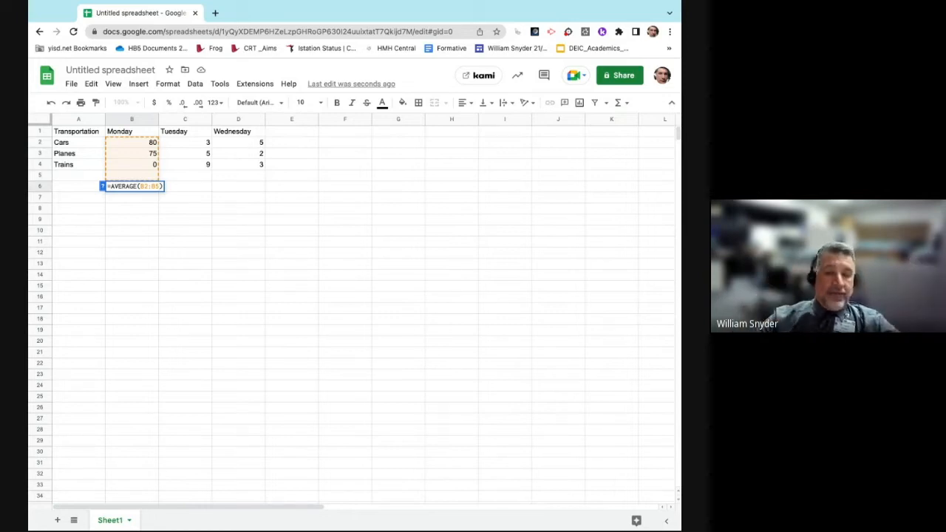
pyautogui.press('Return')
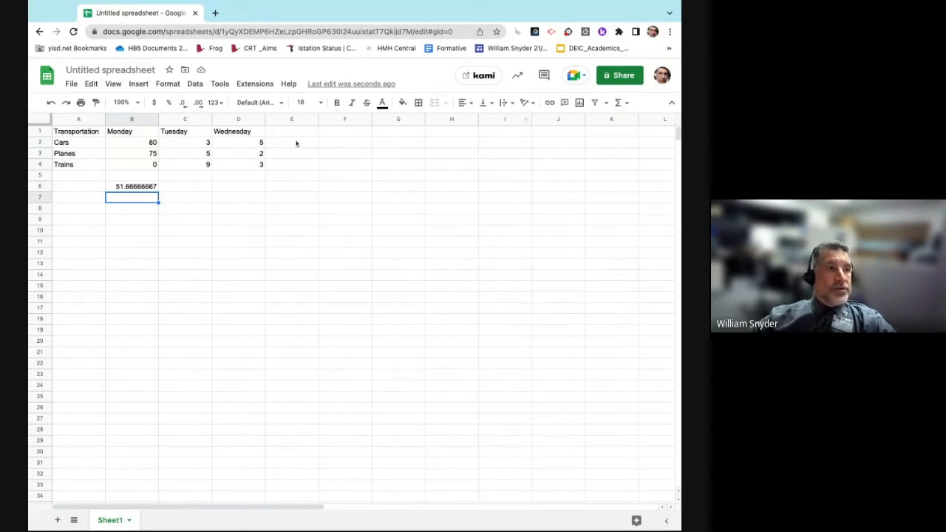
# - Add a COUNT of the Tuesday range C2:C6 in cell C7
pyautogui.moveTo(198, 143); pyautogui.dragTo(198, 187)
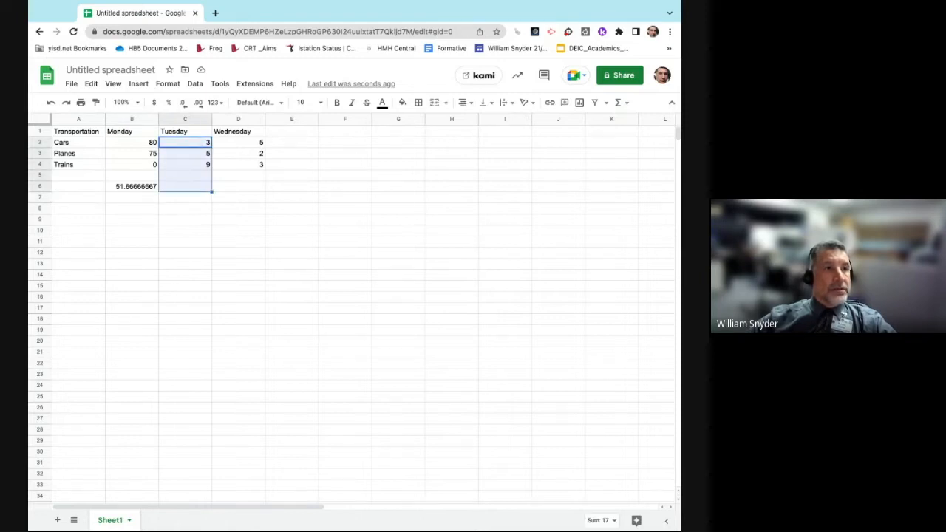
pyautogui.click(626, 104)
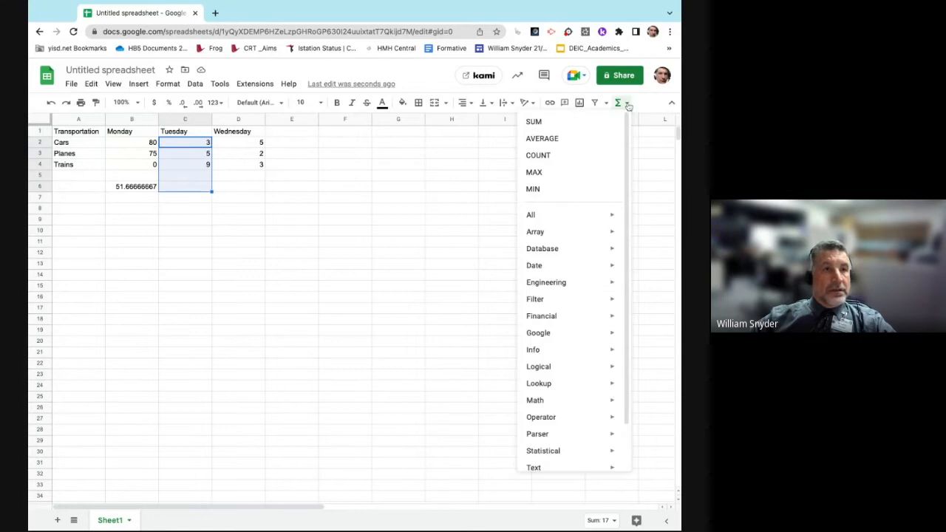
pyautogui.click(583, 158)
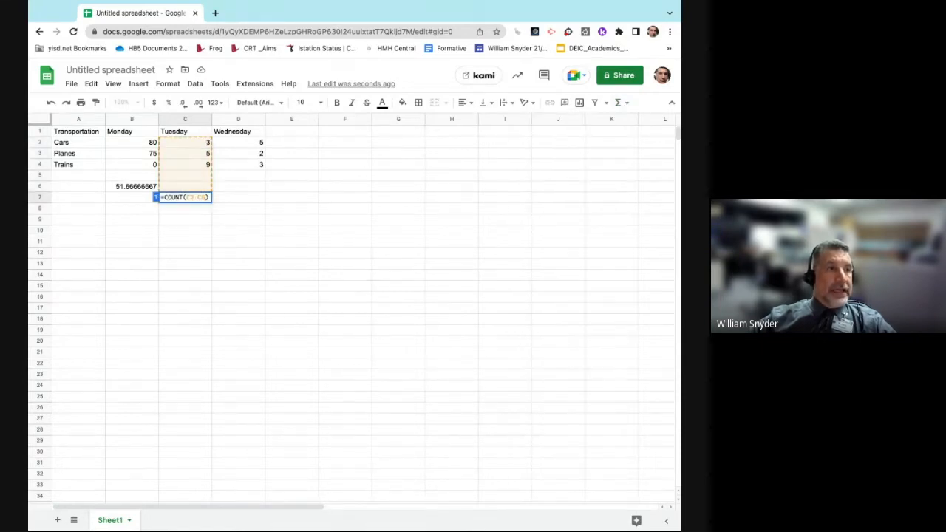
pyautogui.press('Return')
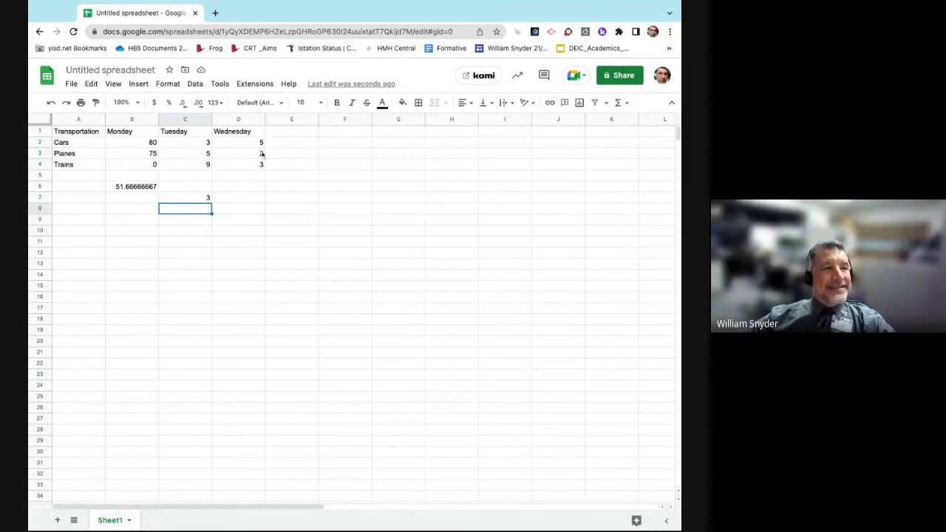
# - Apply the currency format and the percent format in turn to the Wednesday values in D2:D4
pyautogui.click(249, 144)
pyautogui.hotkey('shift', 'Down')
pyautogui.hotkey('shift', 'Down')
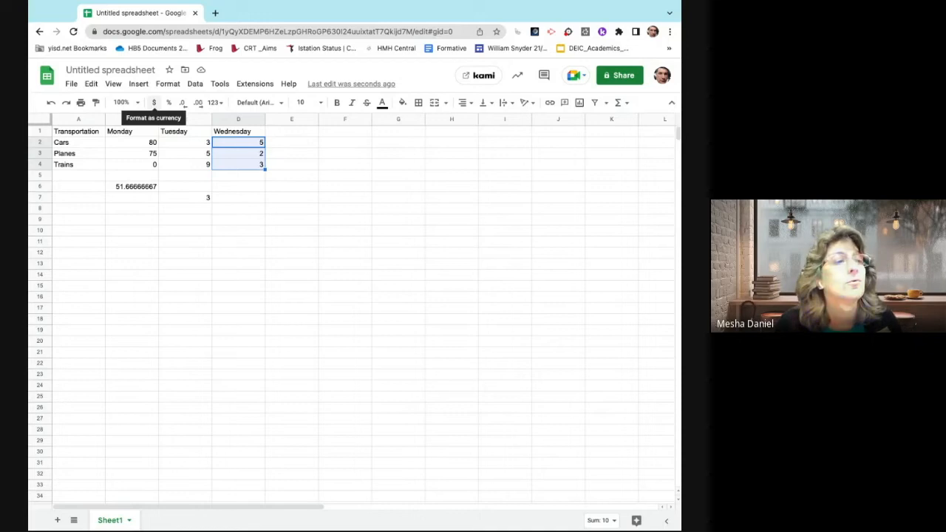
pyautogui.click(153, 103)
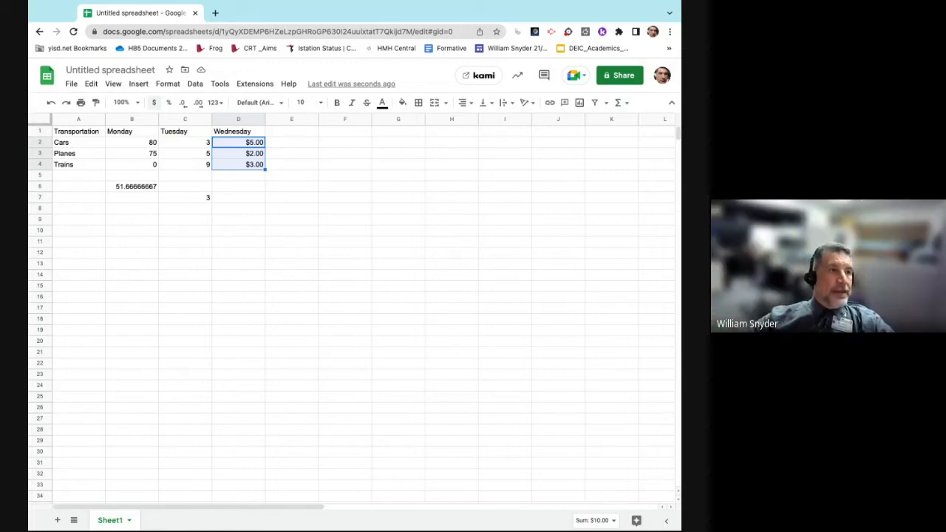
pyautogui.click(169, 102)
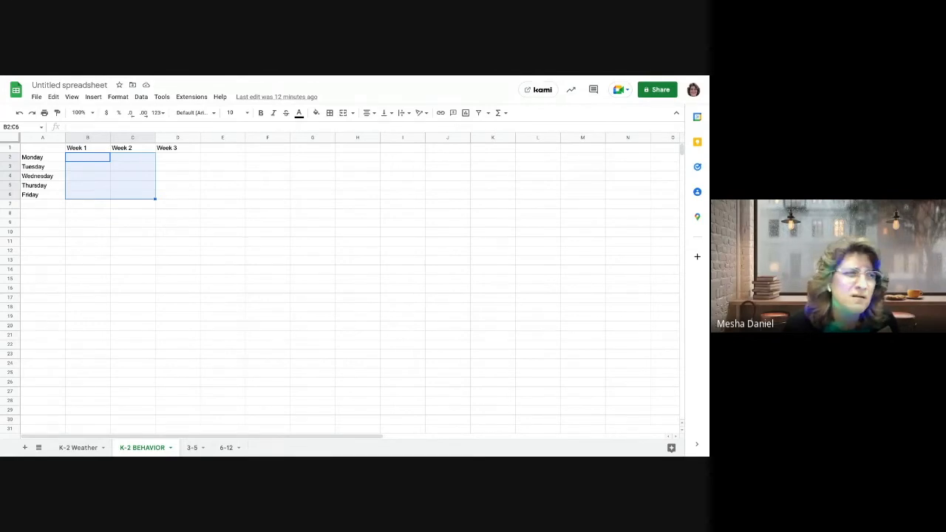
# - Insert a yellow smiley face found by searching Google images for "smiley face" inside the Week 1 Monday cell B2
pyautogui.click(83, 244)
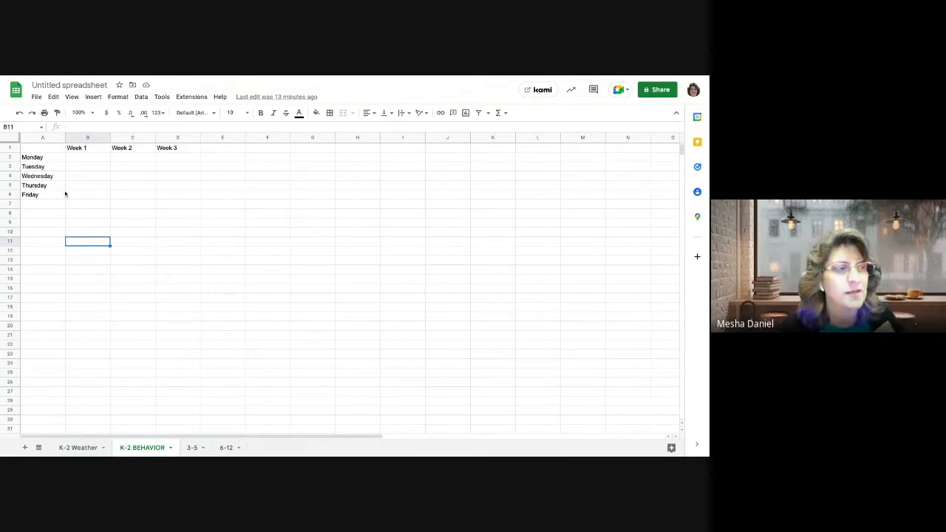
pyautogui.click(82, 159)
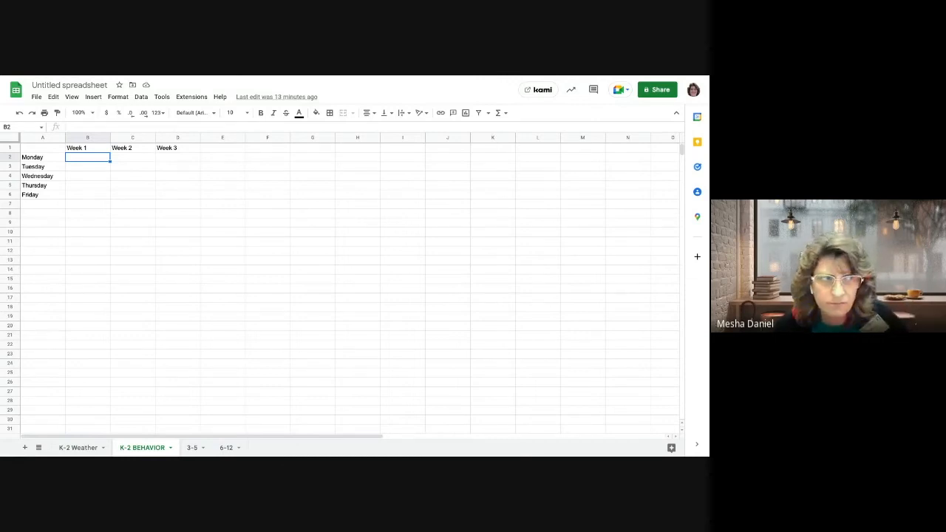
pyautogui.click(93, 97)
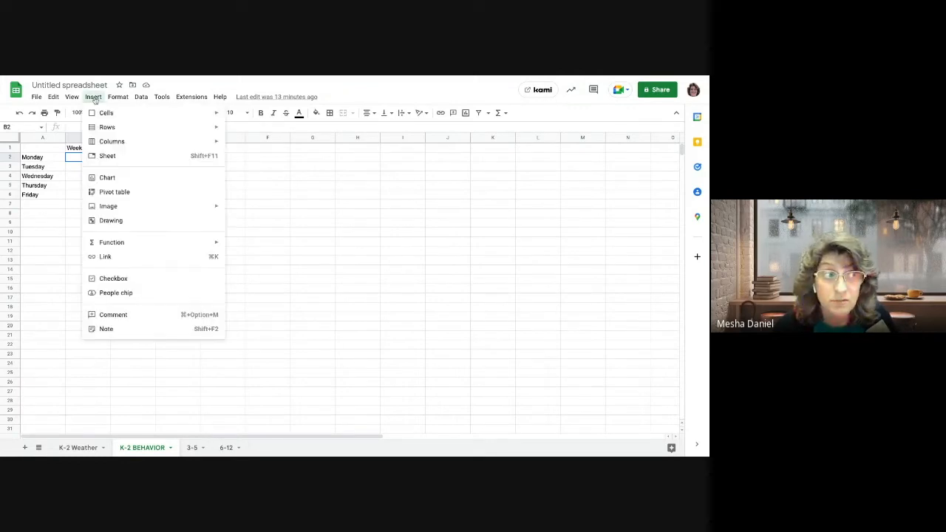
pyautogui.moveTo(108, 208)
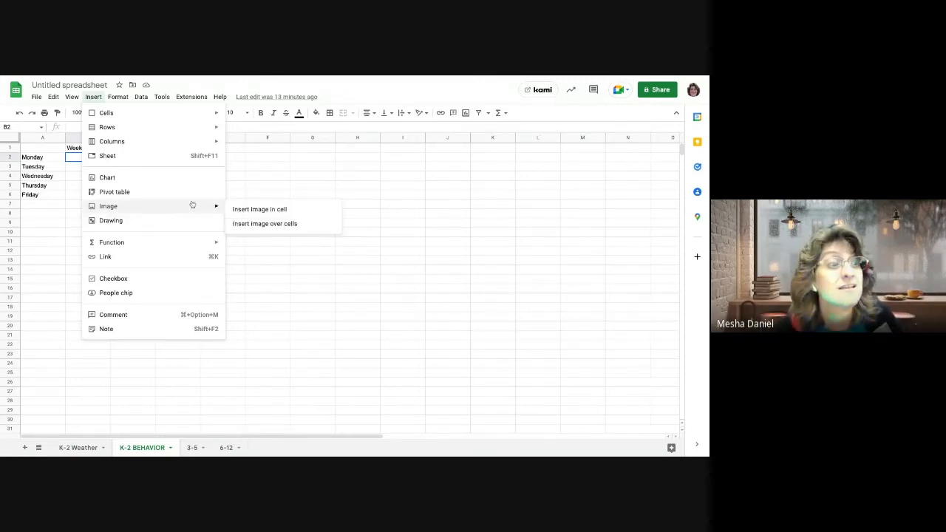
pyautogui.click(252, 211)
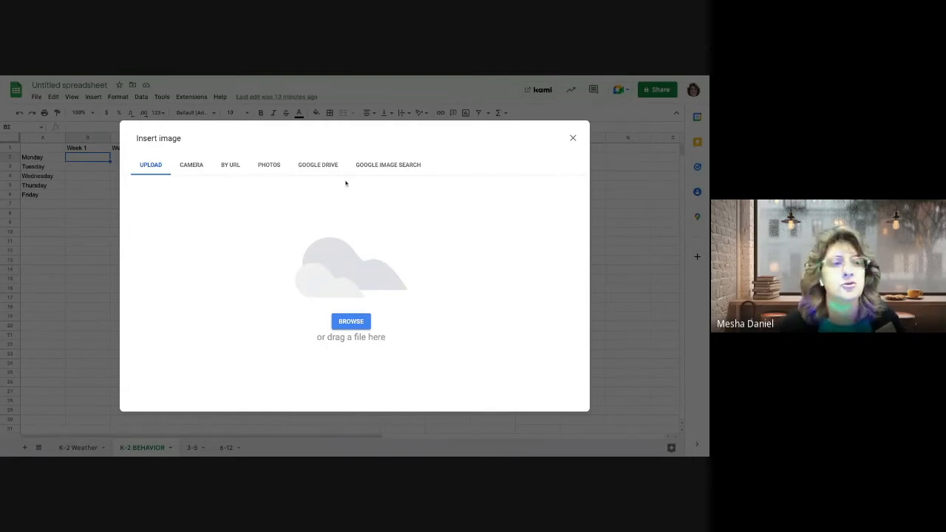
pyautogui.click(383, 167)
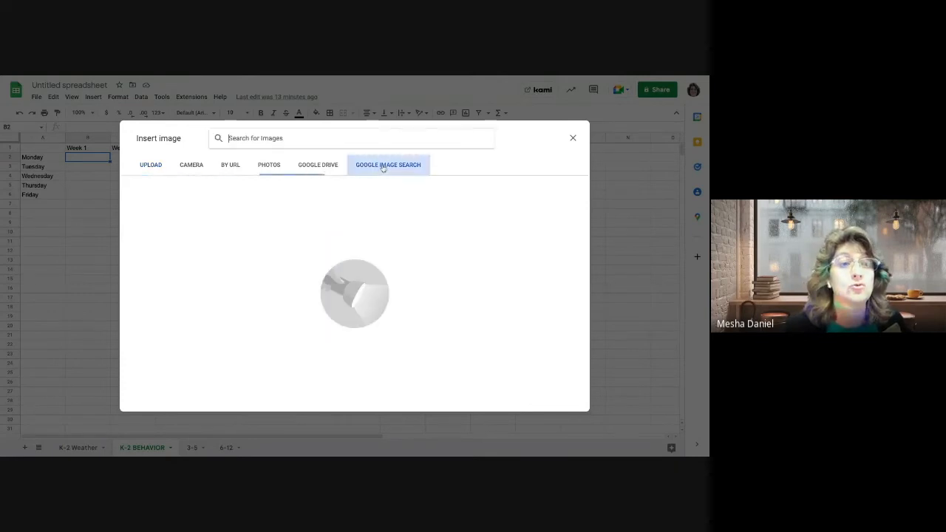
pyautogui.click(250, 138)
pyautogui.write('smiley face')
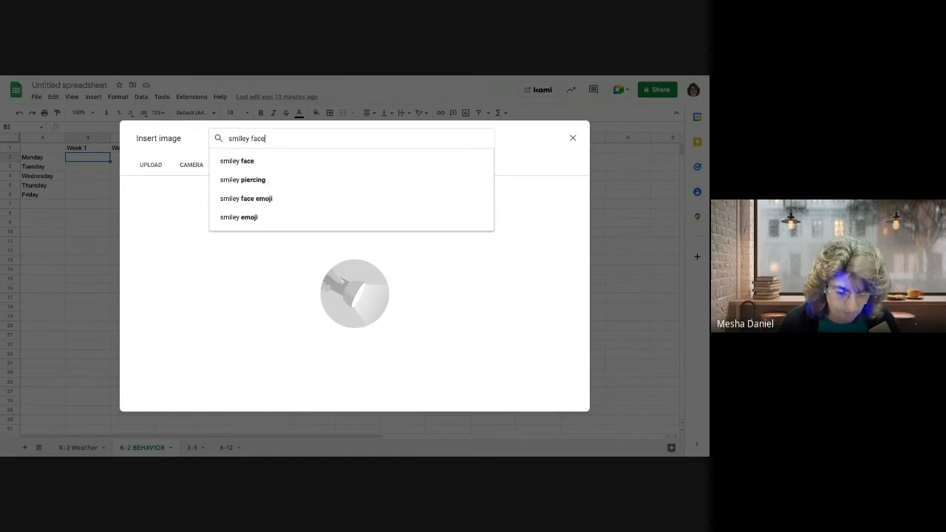
pyautogui.click(224, 162)
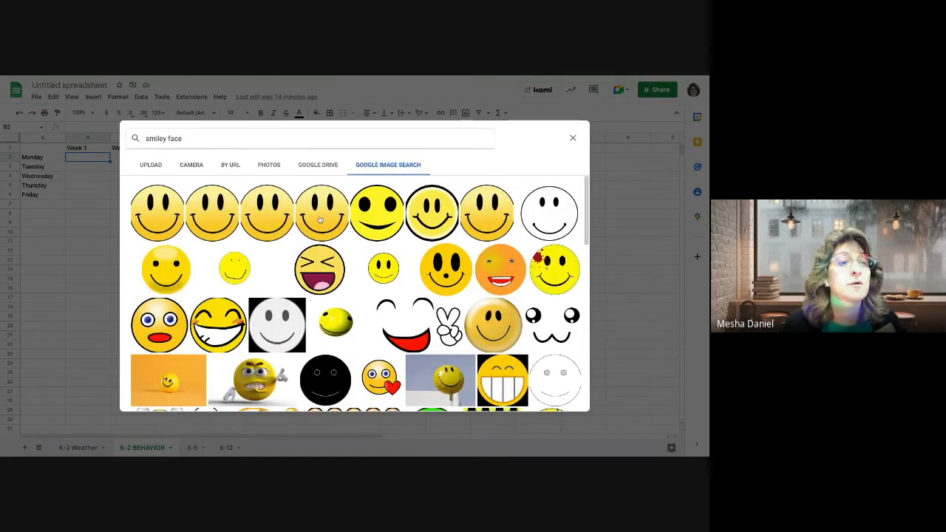
pyautogui.click(320, 220)
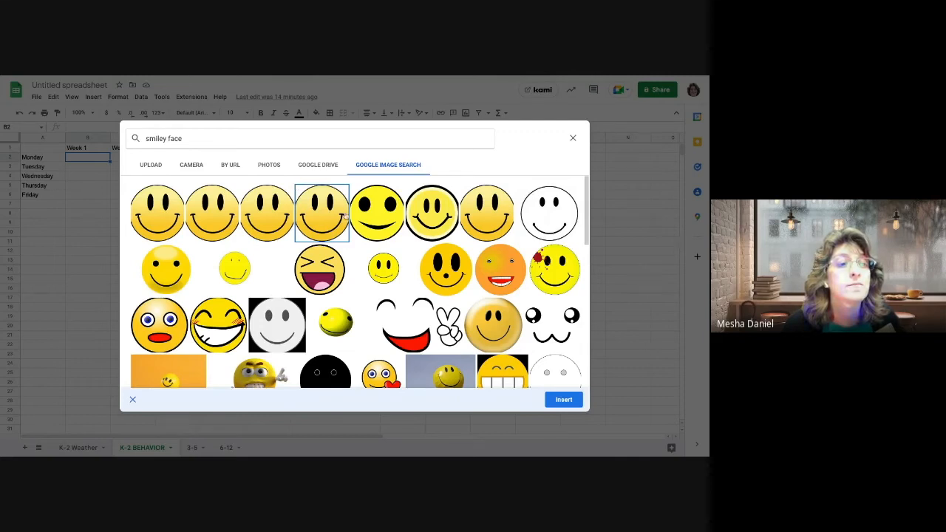
pyautogui.click(563, 399)
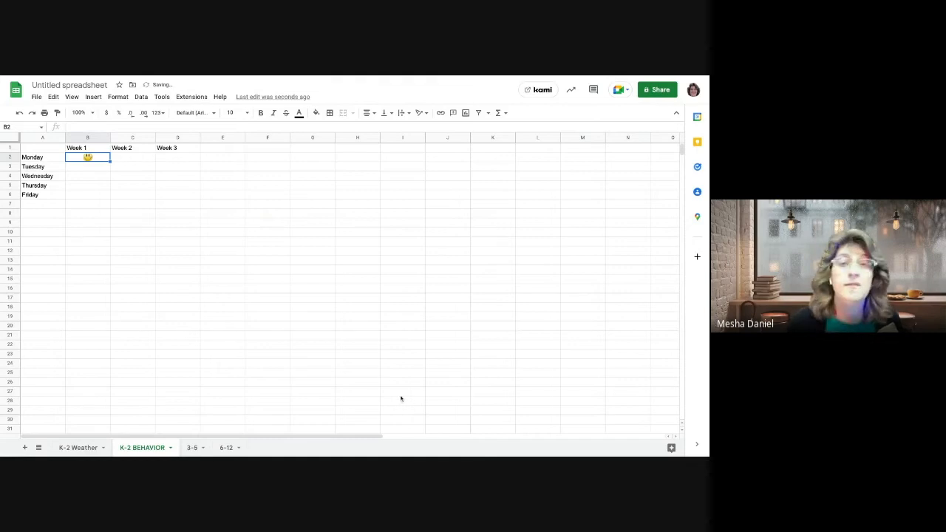
# - Fill the smiley image from B2 down into the Tuesday cell B3
pyautogui.click(89, 168)
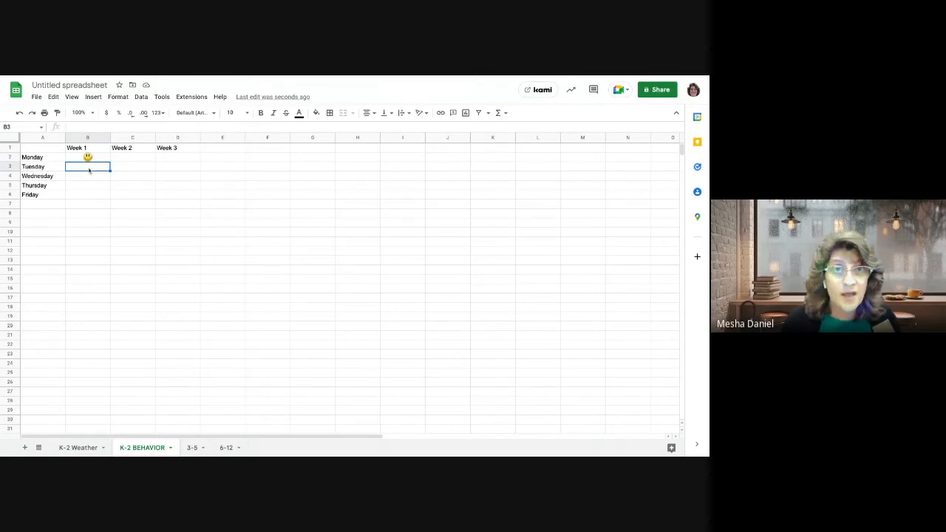
pyautogui.click(101, 159)
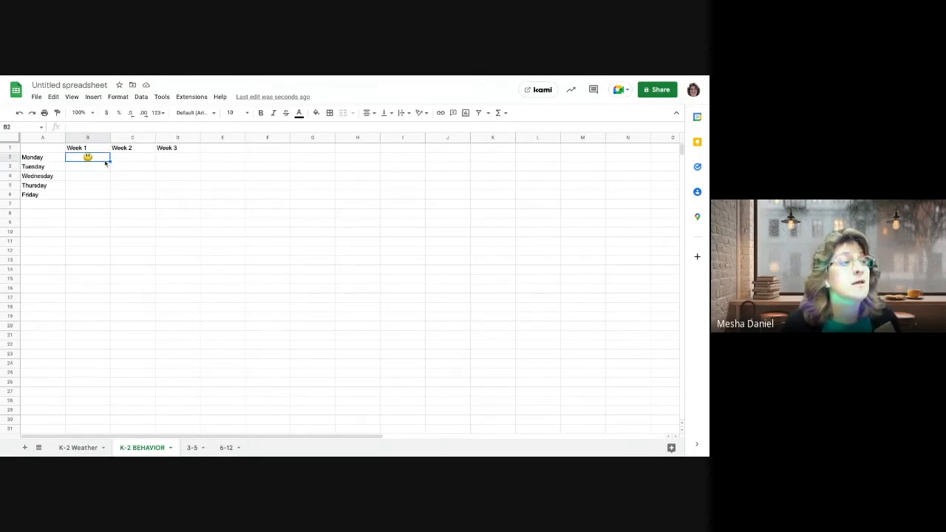
pyautogui.moveTo(109, 161); pyautogui.dragTo(107, 171)
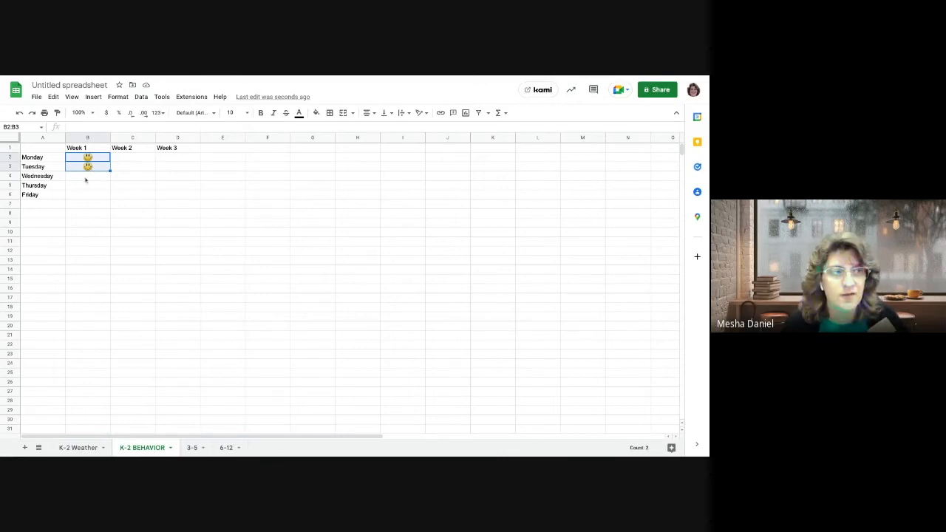
# - Insert a yellow sad face with closed eyes, found by searching Google images for "sad face", inside the Wednesday cell B4
pyautogui.click(86, 178)
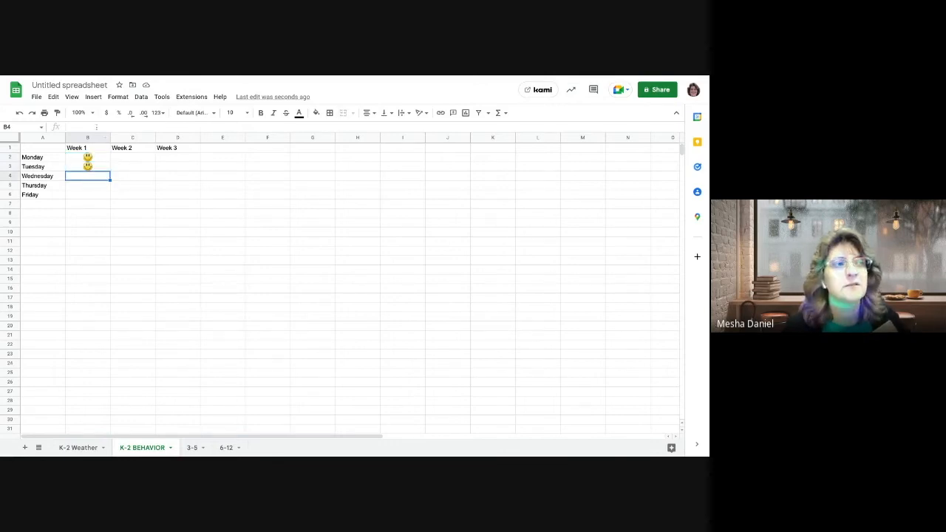
pyautogui.click(93, 97)
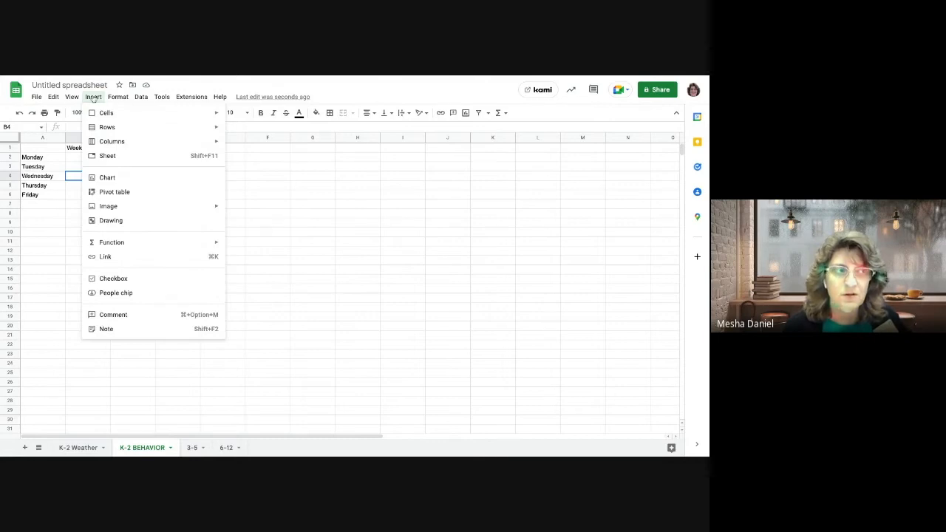
pyautogui.moveTo(197, 209)
pyautogui.click(246, 211)
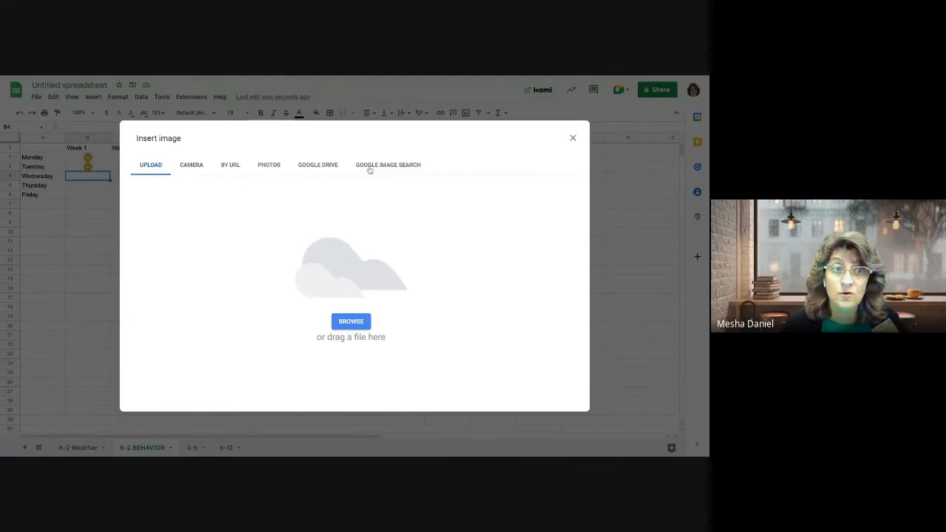
pyautogui.click(371, 168)
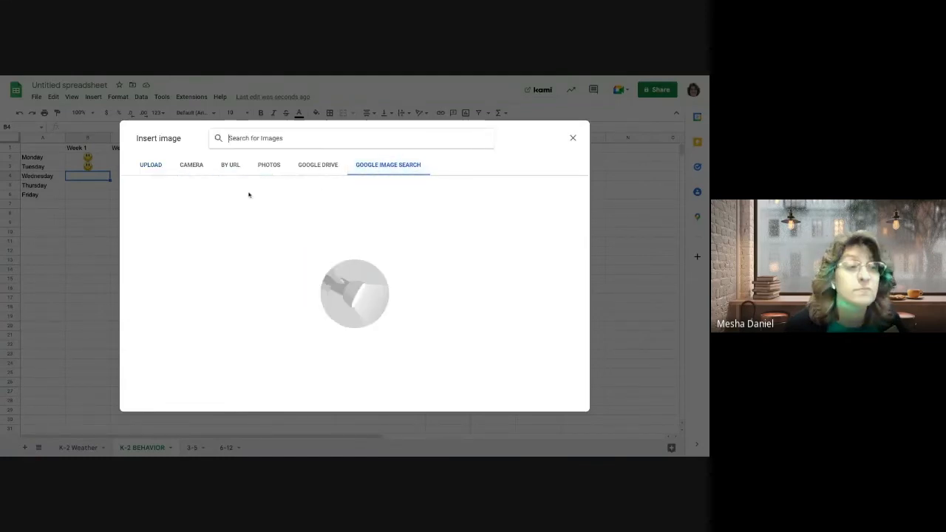
pyautogui.click(247, 138)
pyautogui.write('sad face')
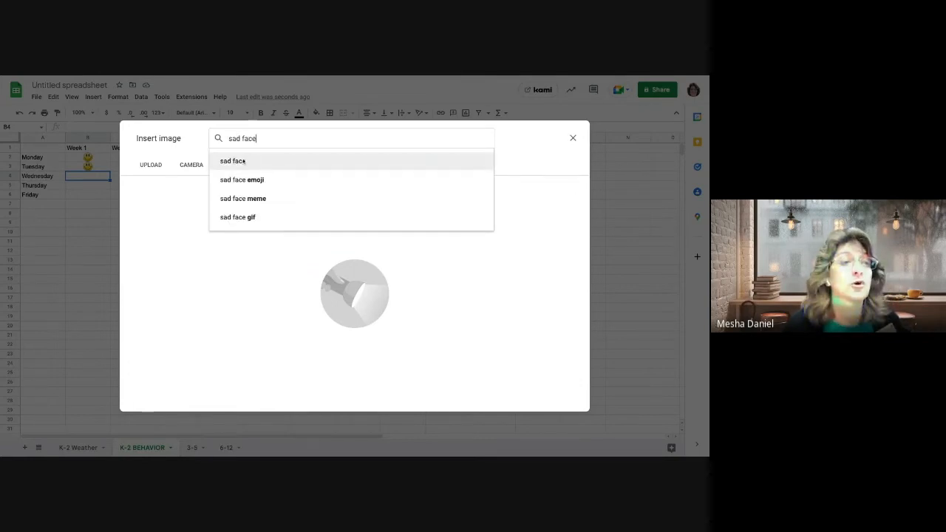
pyautogui.click(244, 161)
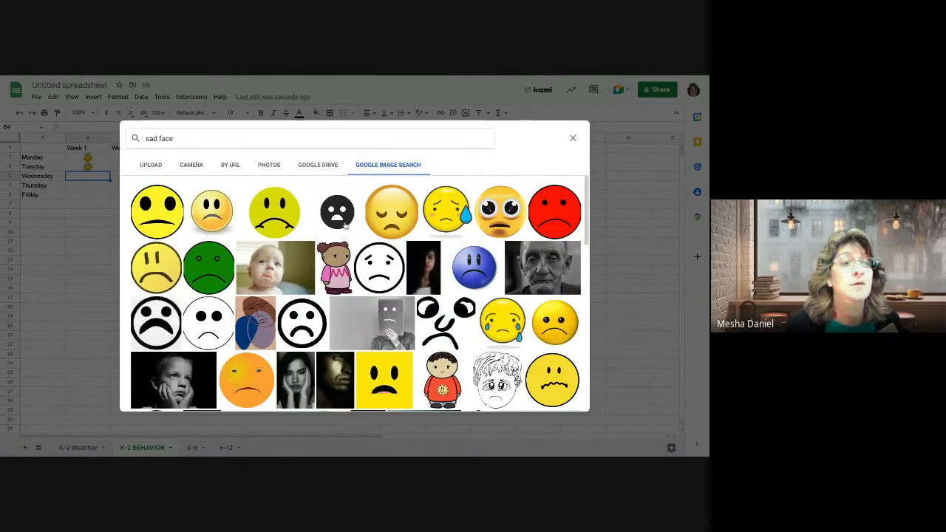
pyautogui.click(390, 214)
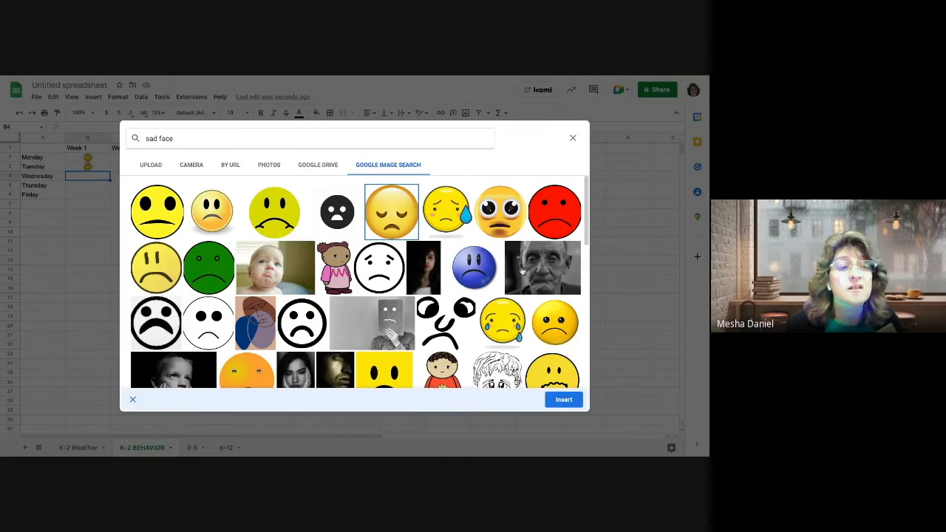
pyautogui.click(563, 400)
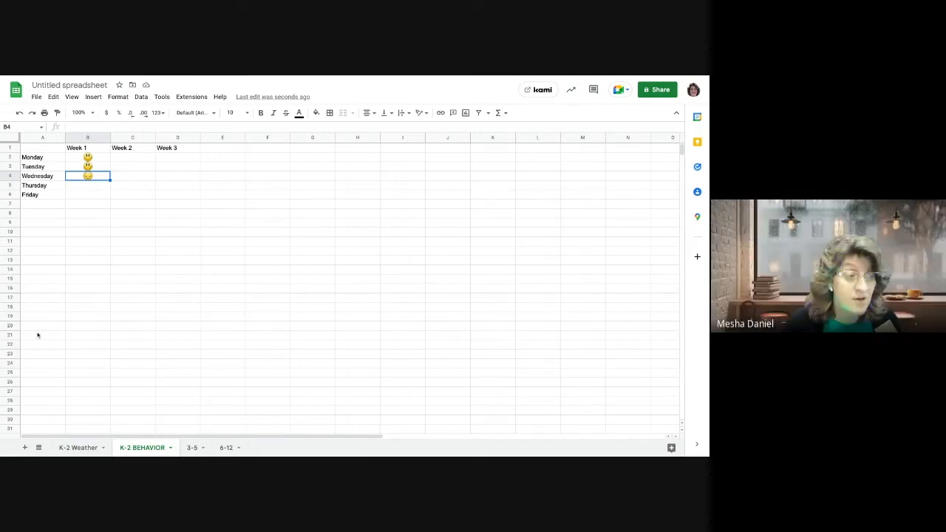
# - Copy the smiley image from B2 to cell A25 below the tracker
pyautogui.click(88, 158)
pyautogui.hotkey('ctrl', 'c')
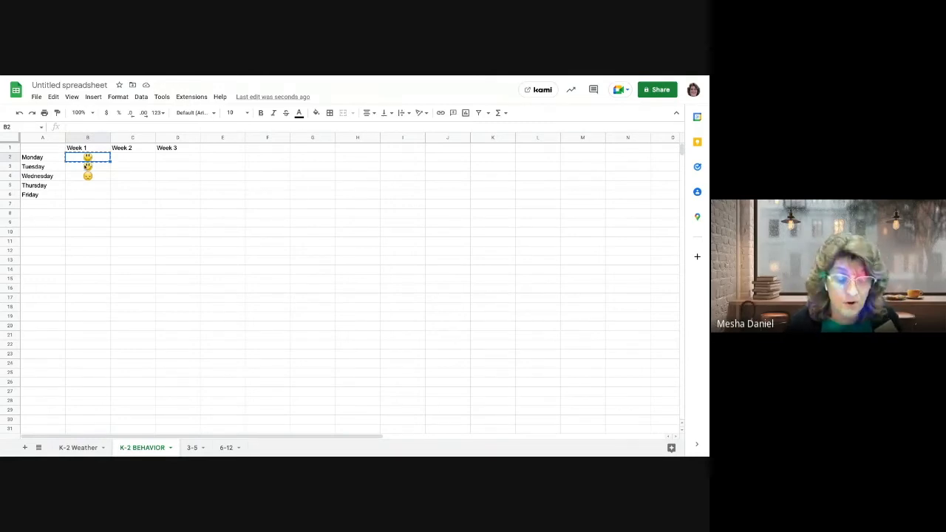
pyautogui.hscroll(5, 99, 317)
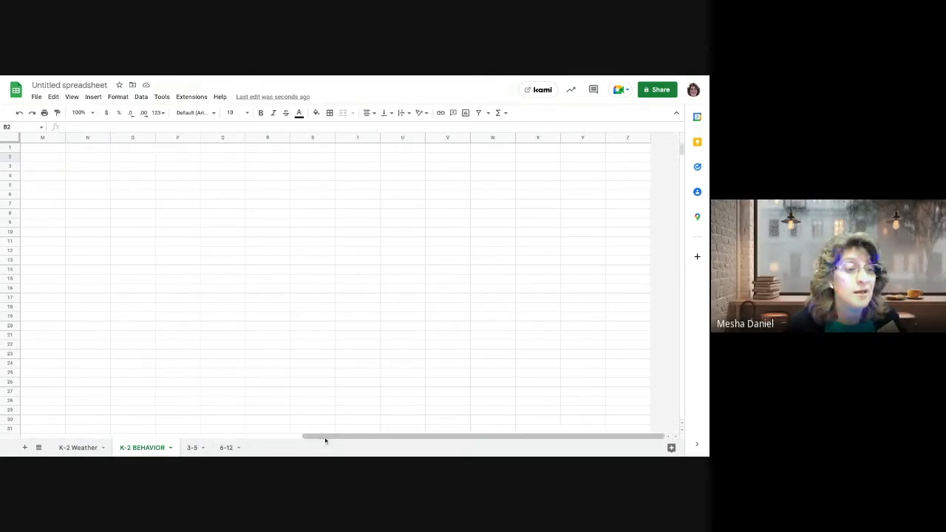
pyautogui.moveTo(326, 441); pyautogui.dragTo(59, 426)
pyautogui.click(45, 376)
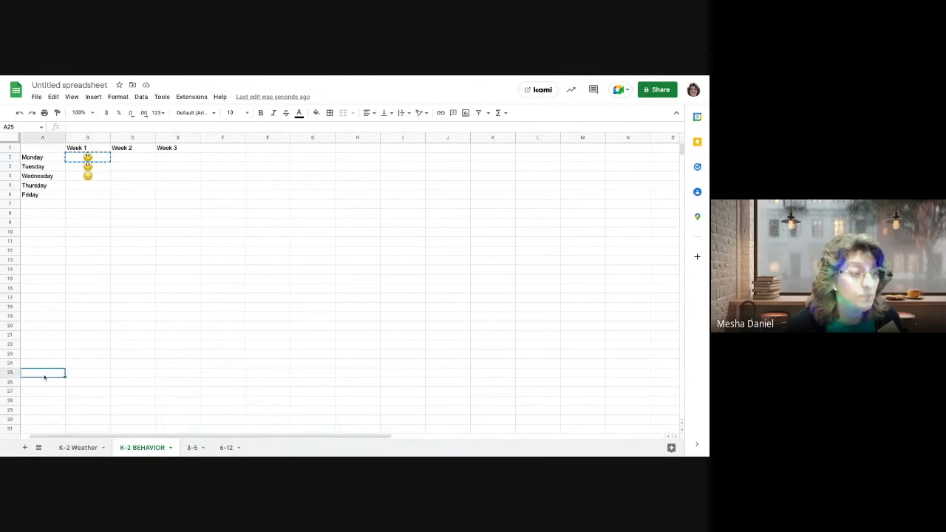
pyautogui.hotkey('ctrl', 'v')
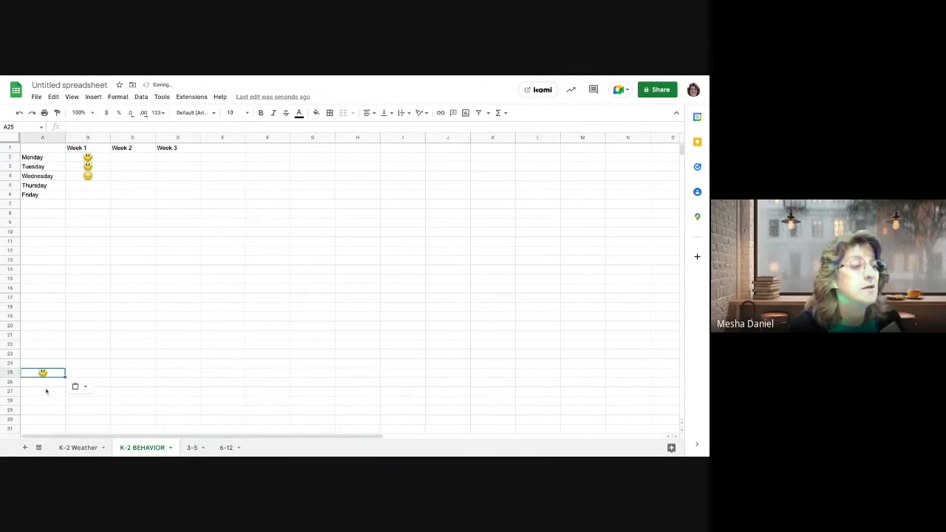
# - Copy the sad face image from B4 to cell B25, beside the smiley copy
pyautogui.click(102, 179)
pyautogui.hotkey('ctrl', 'c')
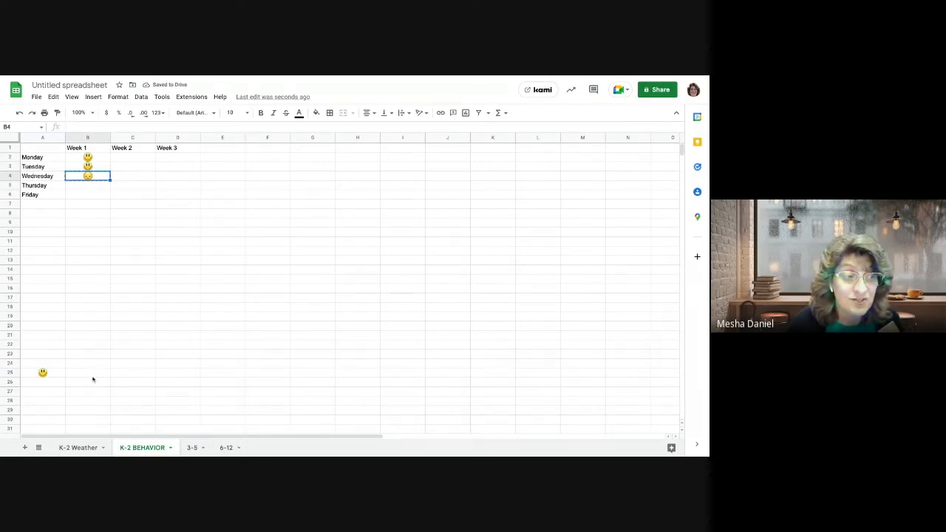
pyautogui.click(93, 375)
pyautogui.scroll(-1, 93, 374)
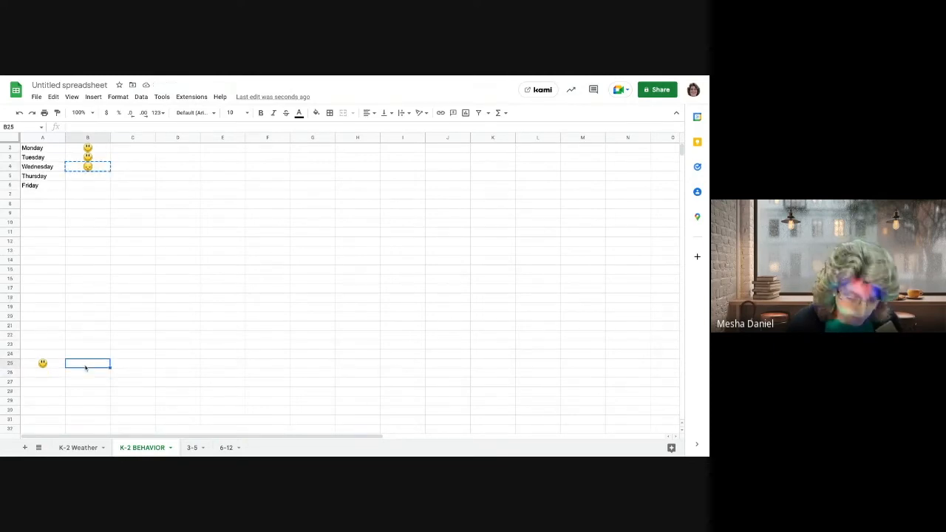
pyautogui.hotkey('ctrl', 'v')
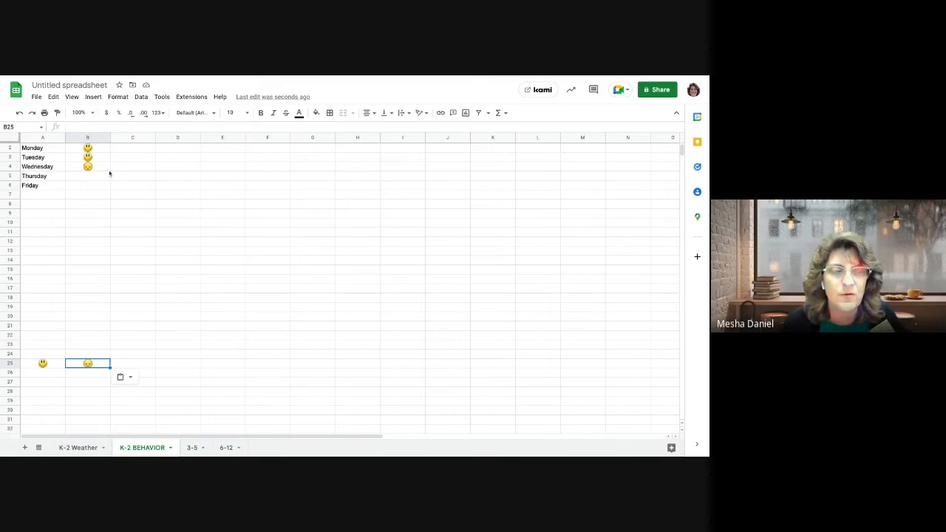
pyautogui.scroll(1, 106, 193)
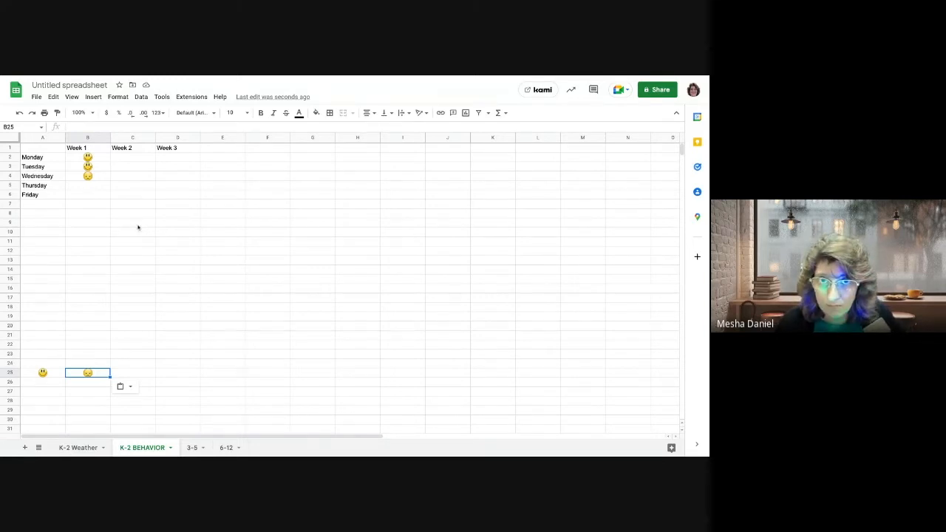
# - Set the font size of B2 to 24 and heighten row 2 until the smiley fills the cell's width
pyautogui.click(77, 158)
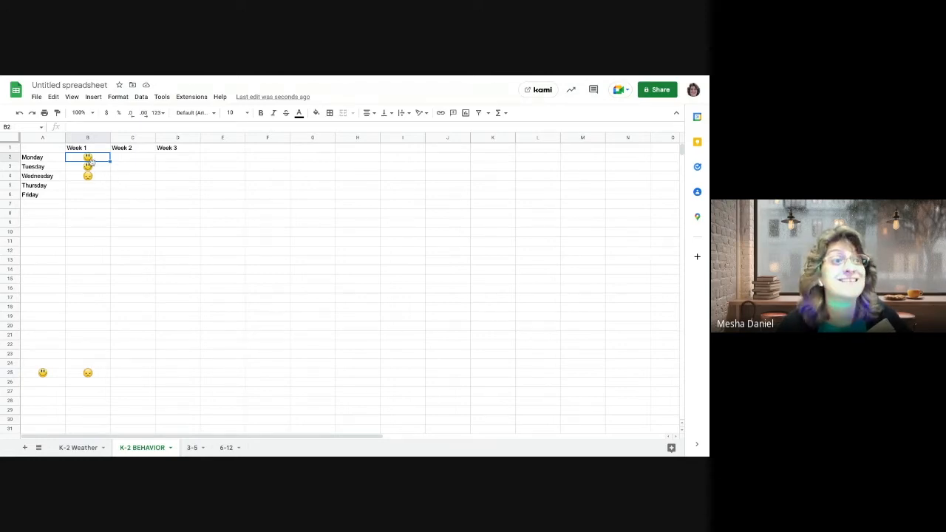
pyautogui.click(246, 113)
pyautogui.click(232, 257)
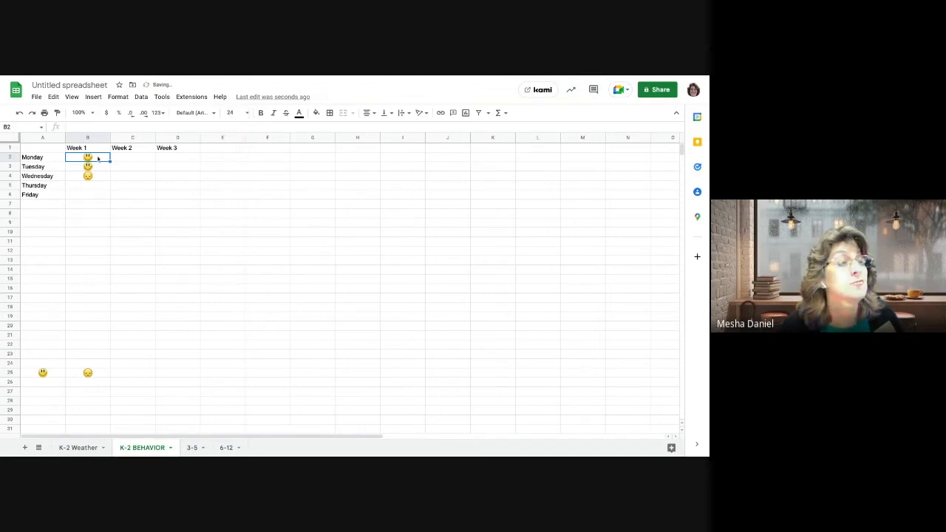
pyautogui.moveTo(14, 160); pyautogui.dragTo(13, 195)
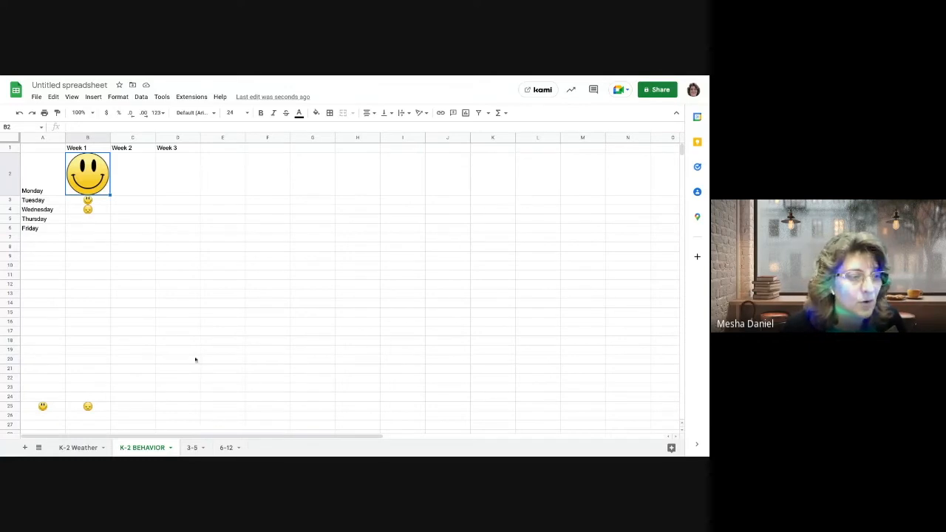
# - On the 3-5 sheet, insert a column chart of the Week 1 and Week 2 scores in A1:C6
pyautogui.click(192, 448)
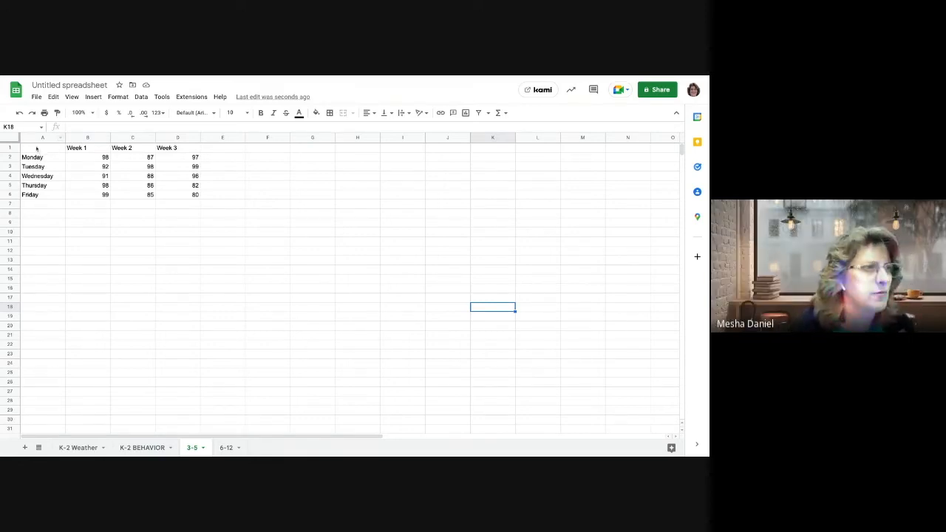
pyautogui.moveTo(38, 156); pyautogui.dragTo(178, 195)
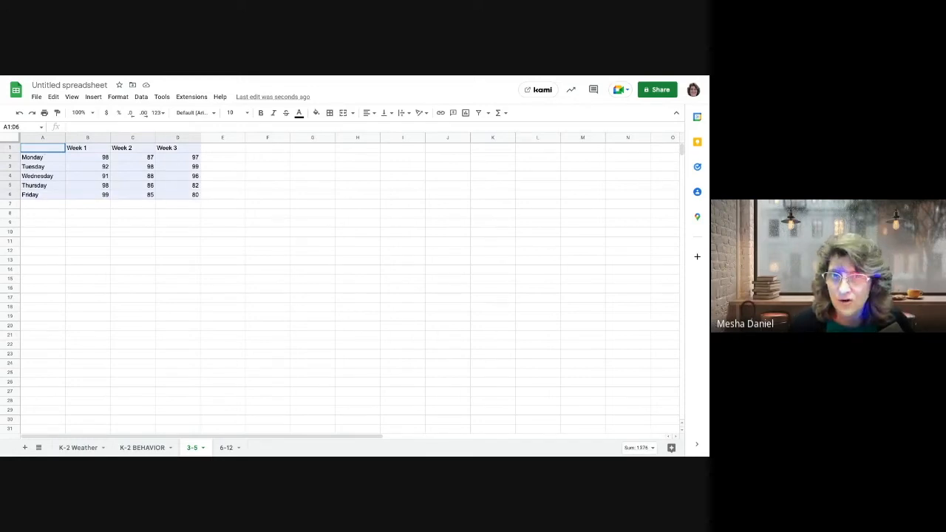
pyautogui.moveTo(178, 195); pyautogui.dragTo(87, 195)
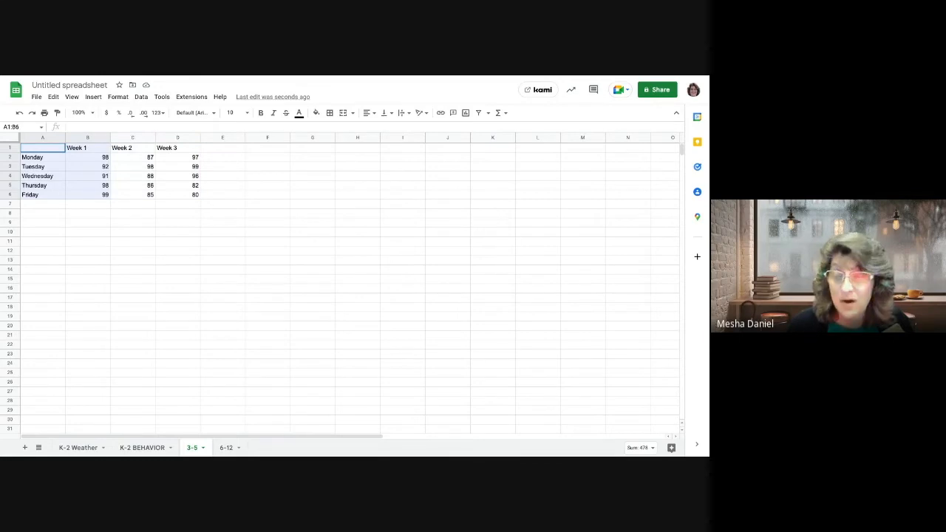
pyautogui.moveTo(87, 194); pyautogui.dragTo(132, 194)
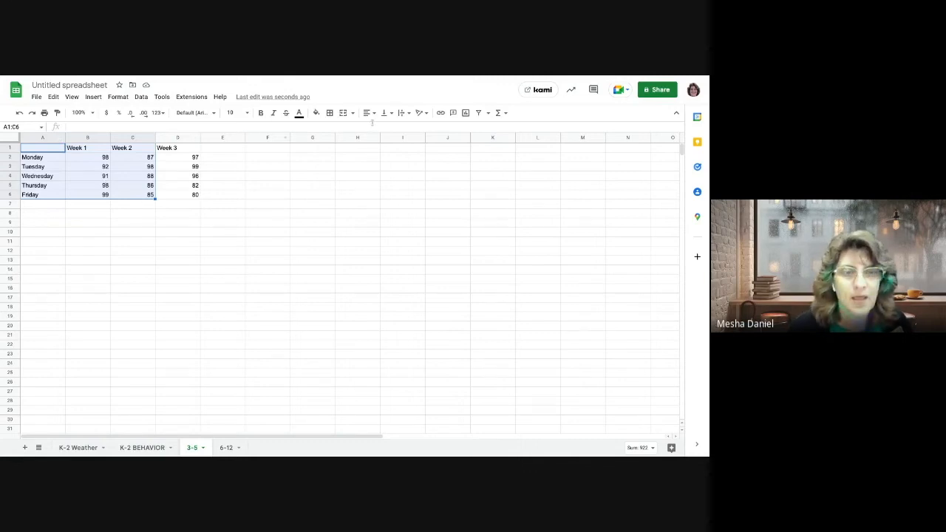
pyautogui.click(465, 113)
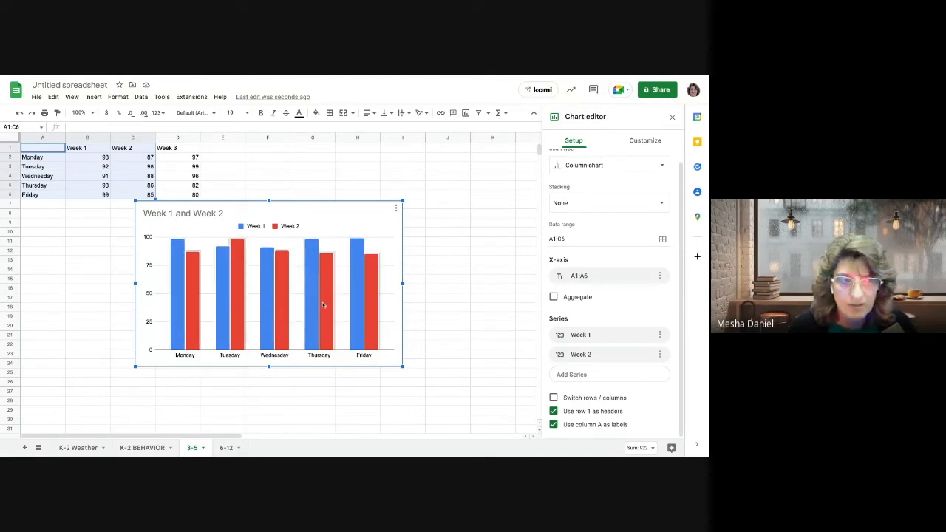
# - Change the fill color of the chart's Week 1 series to light orange and close the chart settings
pyautogui.click(645, 140)
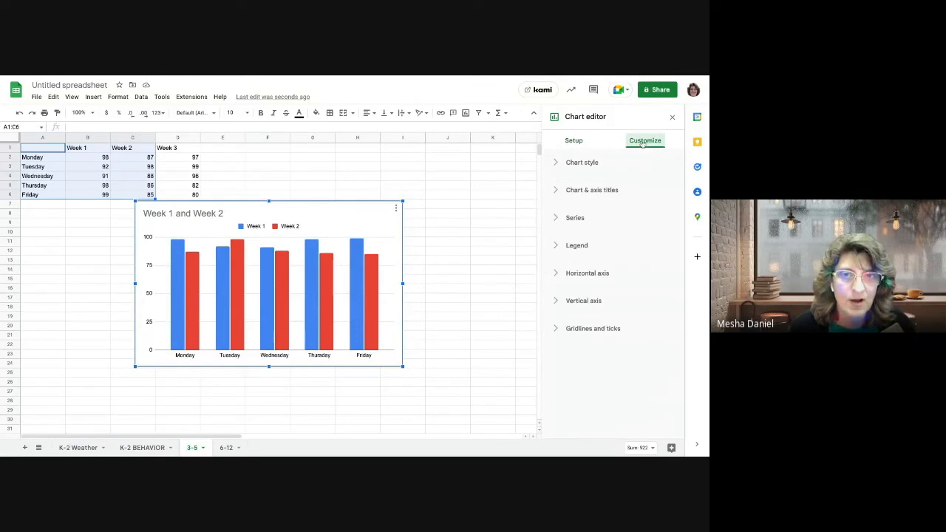
pyautogui.click(173, 275)
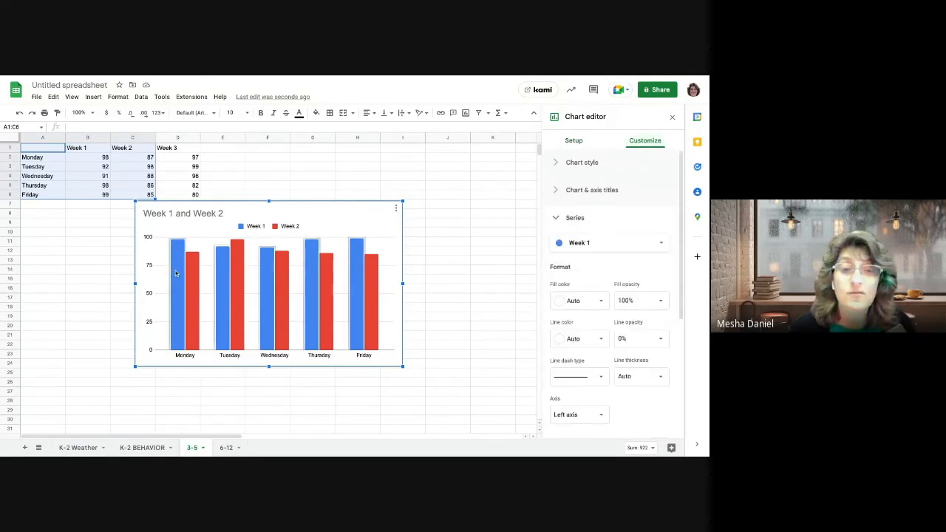
pyautogui.click(584, 243)
pyautogui.click(582, 242)
pyautogui.click(580, 303)
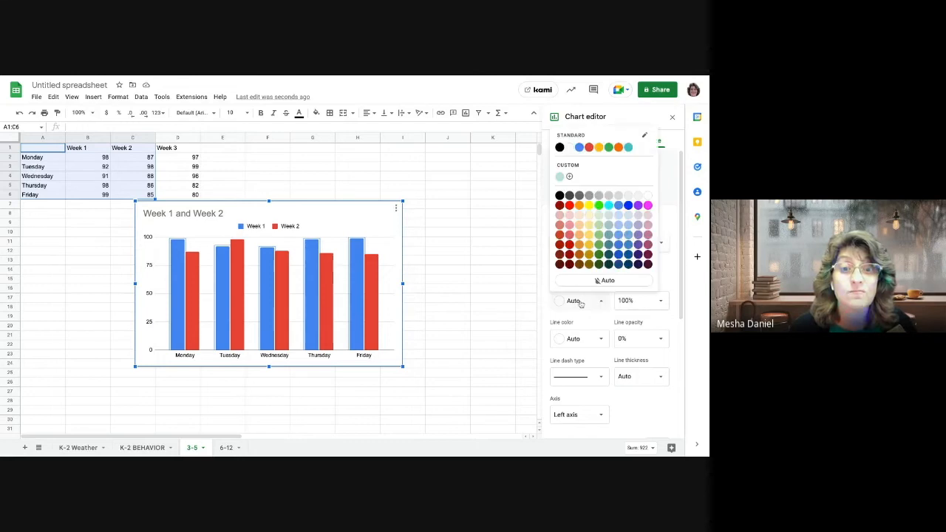
pyautogui.click(577, 229)
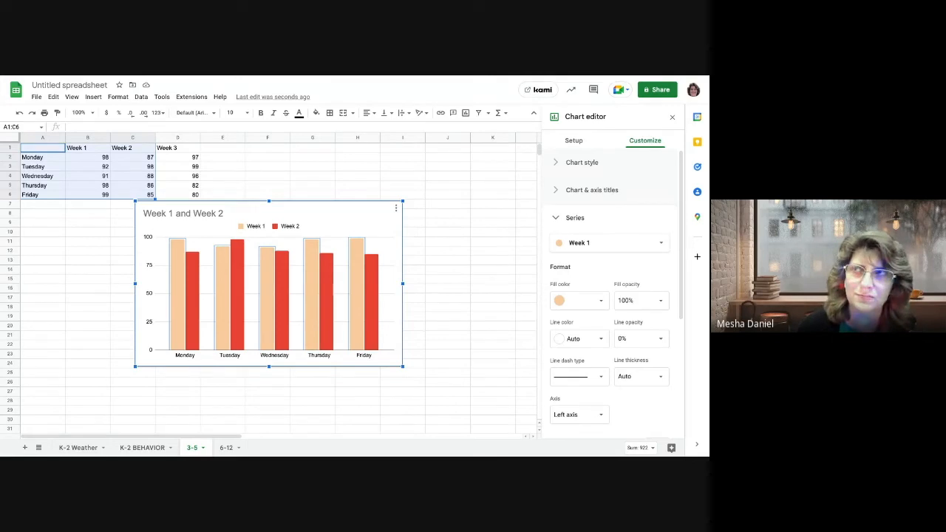
pyautogui.click(457, 205)
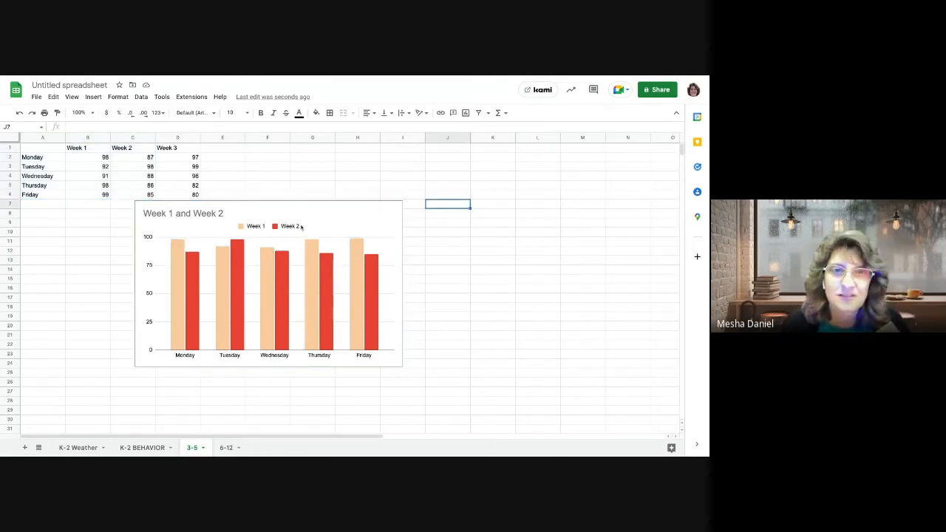
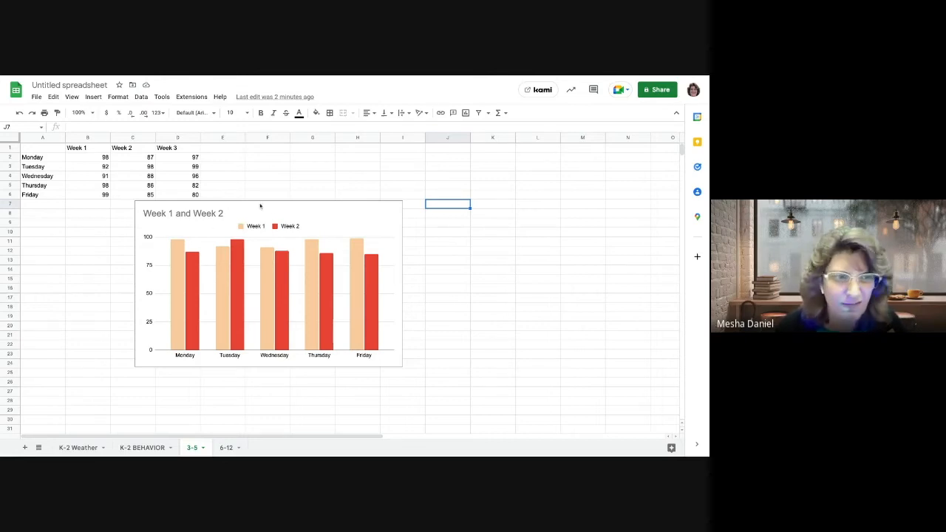
# - Move the chart slightly down and right, clear of the score table, and set Monday's Week 1 score in B2 to 60
pyautogui.click(270, 211)
pyautogui.moveTo(269, 210); pyautogui.dragTo(311, 225)
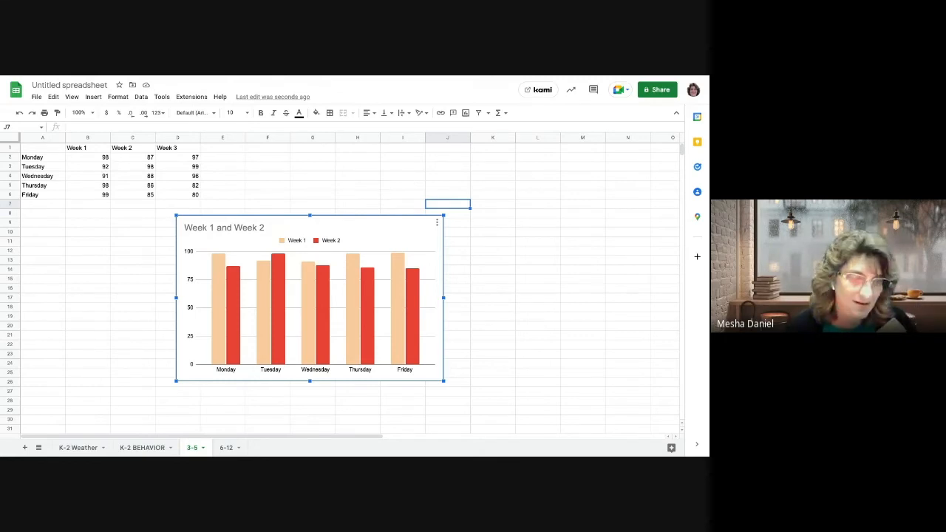
pyautogui.click(105, 157)
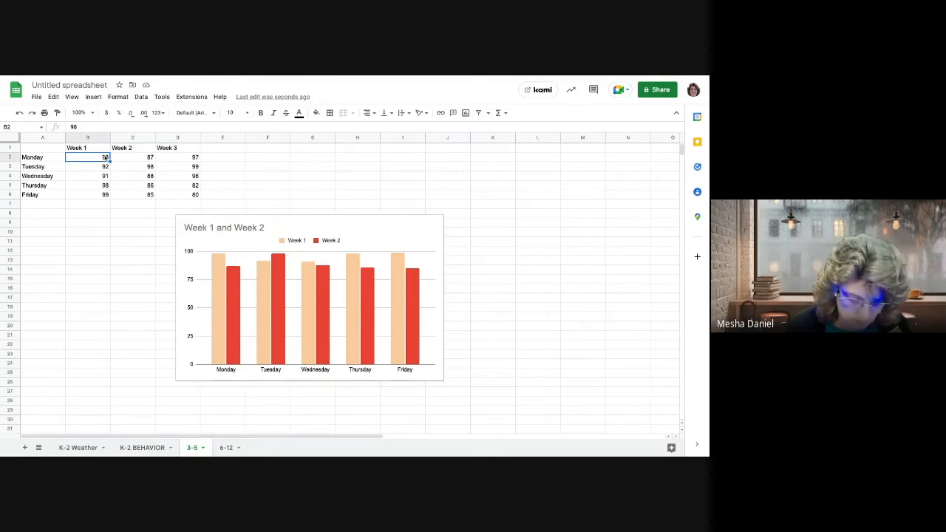
pyautogui.write('60')
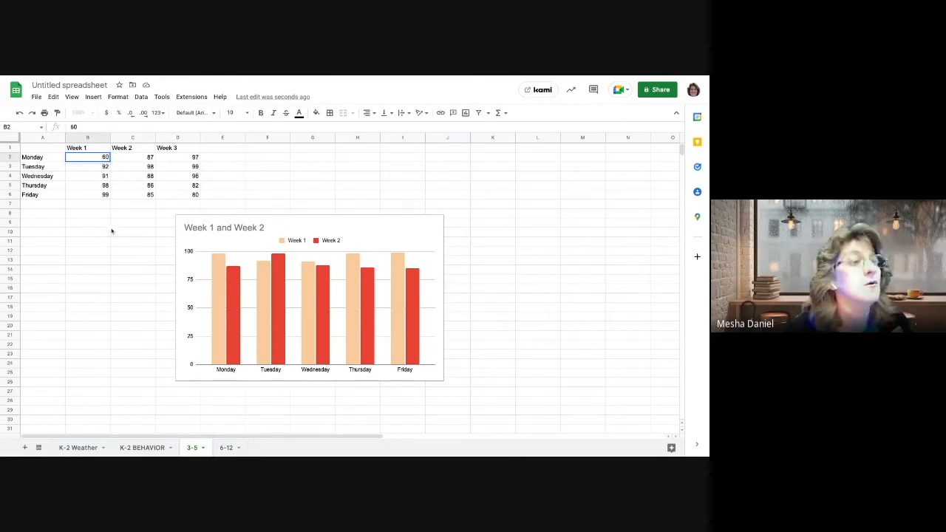
pyautogui.click(112, 241)
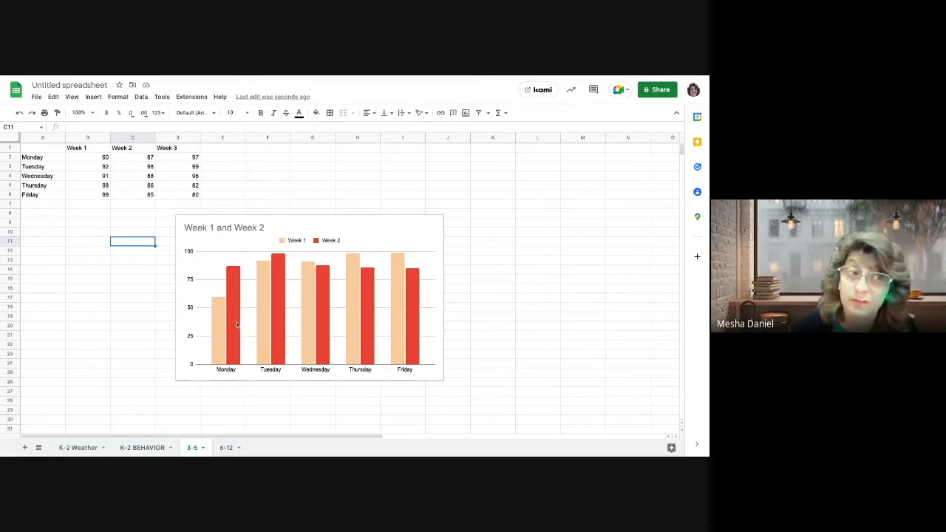
# - On the 6-12 sheet, insert a column chart of the subject scores for 9/15 and 9/16 in A1:C7
pyautogui.click(225, 448)
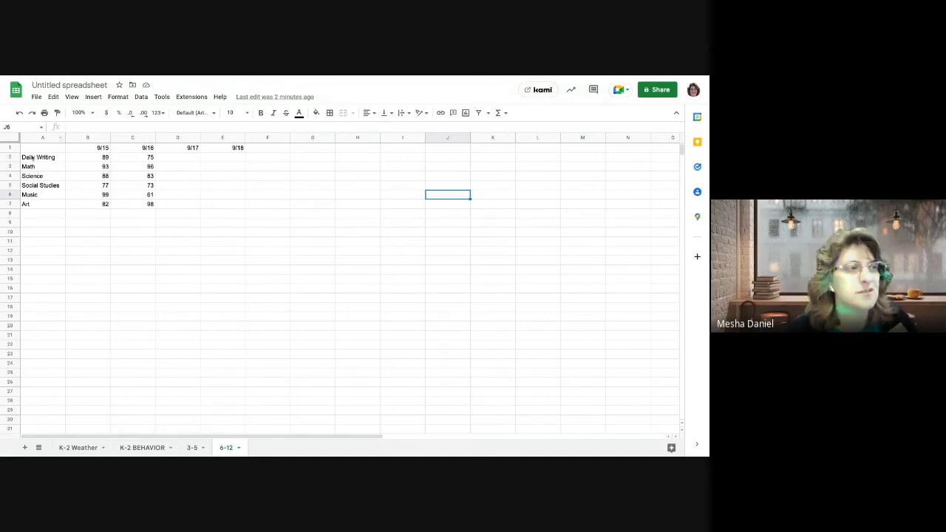
pyautogui.moveTo(28, 151); pyautogui.dragTo(137, 207)
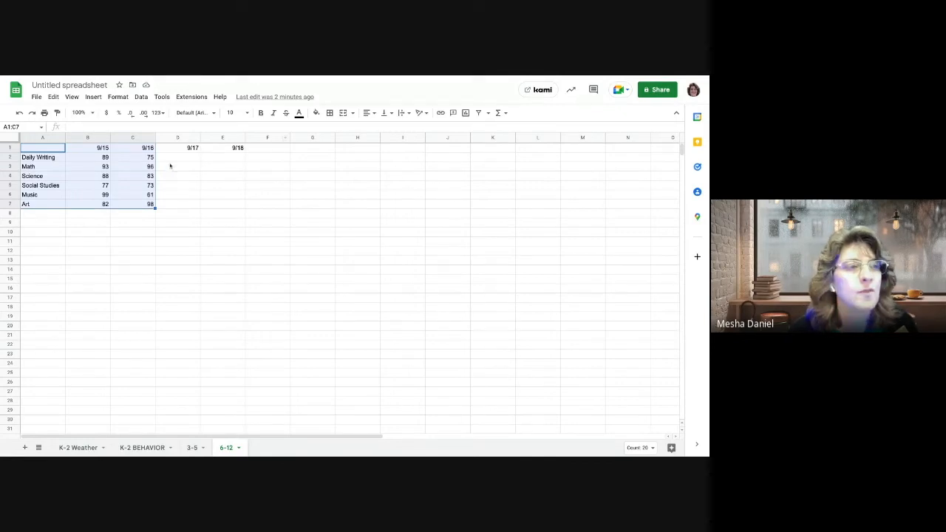
pyautogui.click(466, 113)
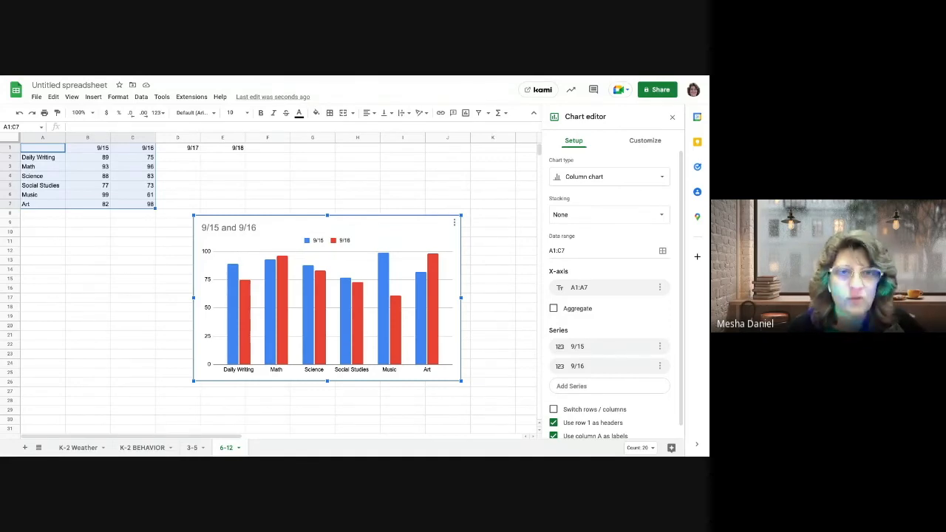
pyautogui.moveTo(288, 248); pyautogui.dragTo(333, 252)
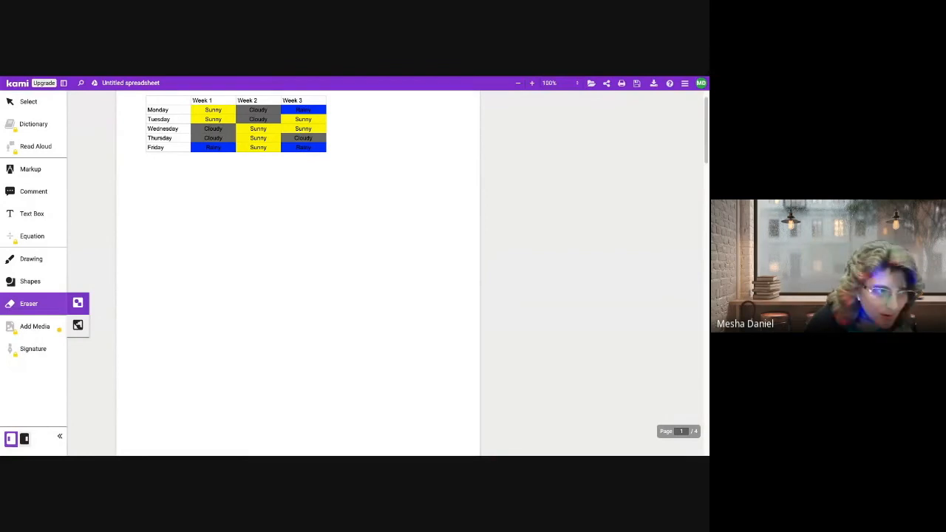
# - Look through the pages of the spreadsheet opened in Kami, then return to the weather table on page 1
pyautogui.scroll(-1, 308, 312)
pyautogui.scroll(-6, 308, 313)
pyautogui.scroll(-8, 308, 312)
pyautogui.scroll(-8, 309, 312)
pyautogui.scroll(16, 308, 312)
pyautogui.scroll(8, 309, 311)
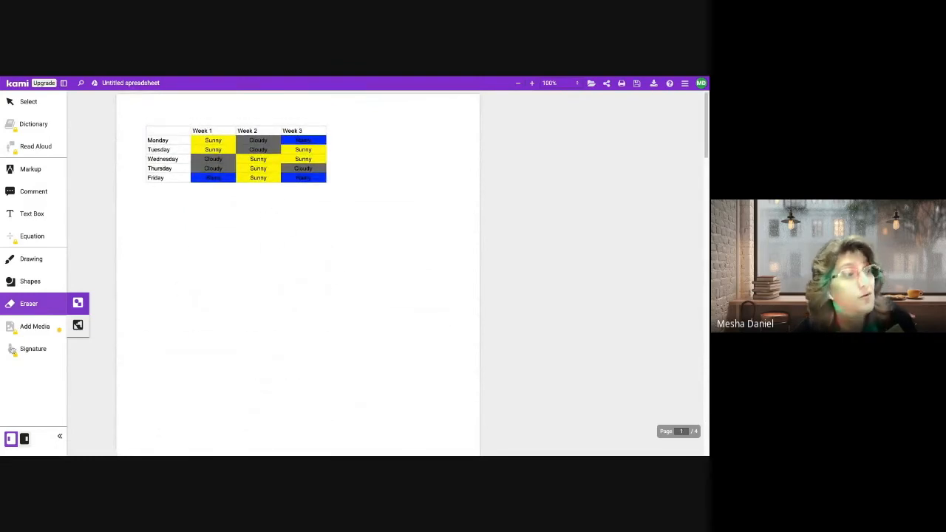
# - Draw a large black smiley face freehand below the weather table, with two eyes, a mouth and a round outline
pyautogui.click(20, 265)
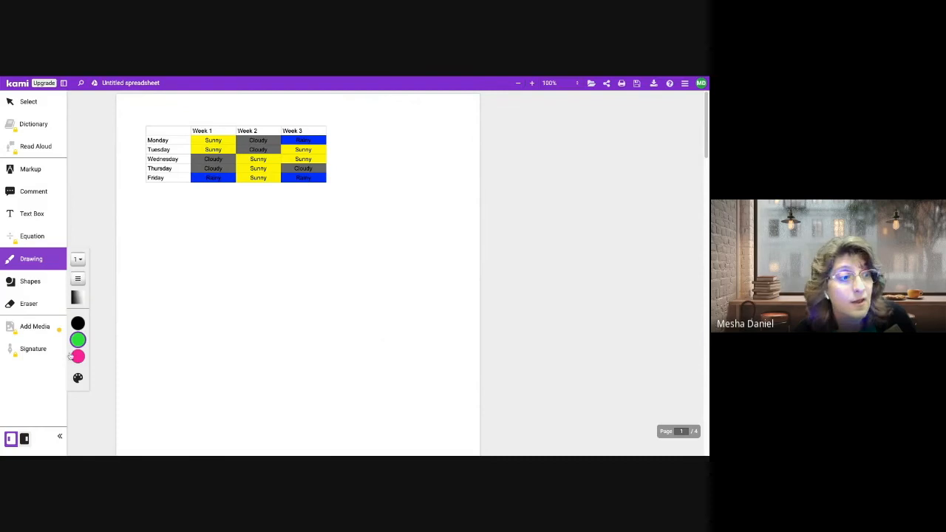
pyautogui.moveTo(74, 347)
pyautogui.click(78, 323)
pyautogui.moveTo(215, 262)
pyautogui.mouseDown()
pyautogui.moveTo(251, 275)
pyautogui.moveTo(253, 257)
pyautogui.mouseUp()
pyautogui.moveTo(235, 323)
pyautogui.mouseDown()
pyautogui.moveTo(196, 289)
pyautogui.moveTo(265, 293)
pyautogui.mouseUp()
pyautogui.moveTo(209, 241)
pyautogui.mouseDown()
pyautogui.moveTo(192, 344)
pyautogui.moveTo(212, 225)
pyautogui.moveTo(200, 232)
pyautogui.mouseUp()
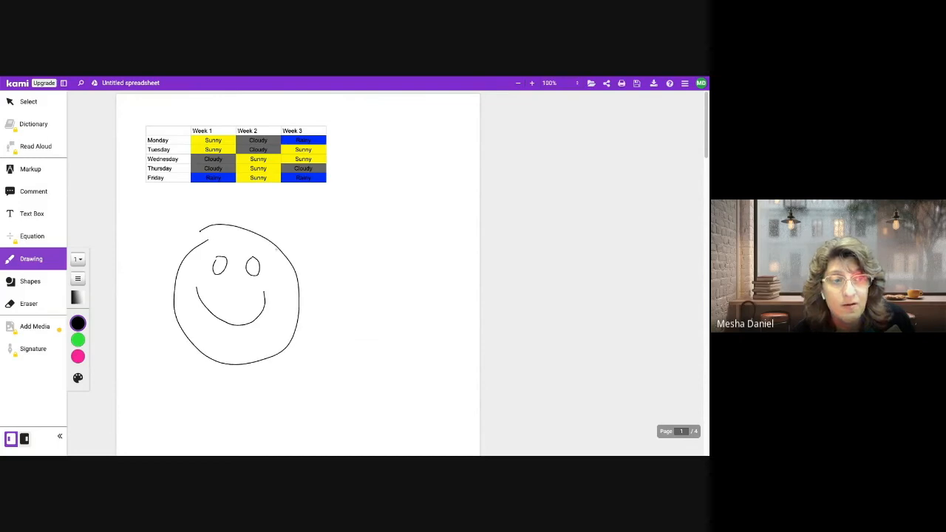
# - Draw a freehand arrow pointing at the weather table's Monday row and circle the Week 3 Friday cell
pyautogui.moveTo(363, 132)
pyautogui.mouseDown()
pyautogui.moveTo(345, 142)
pyautogui.moveTo(374, 153)
pyautogui.moveTo(401, 140)
pyautogui.mouseUp()
pyautogui.moveTo(291, 176)
pyautogui.mouseDown()
pyautogui.moveTo(288, 186)
pyautogui.moveTo(310, 174)
pyautogui.moveTo(299, 190)
pyautogui.mouseUp()
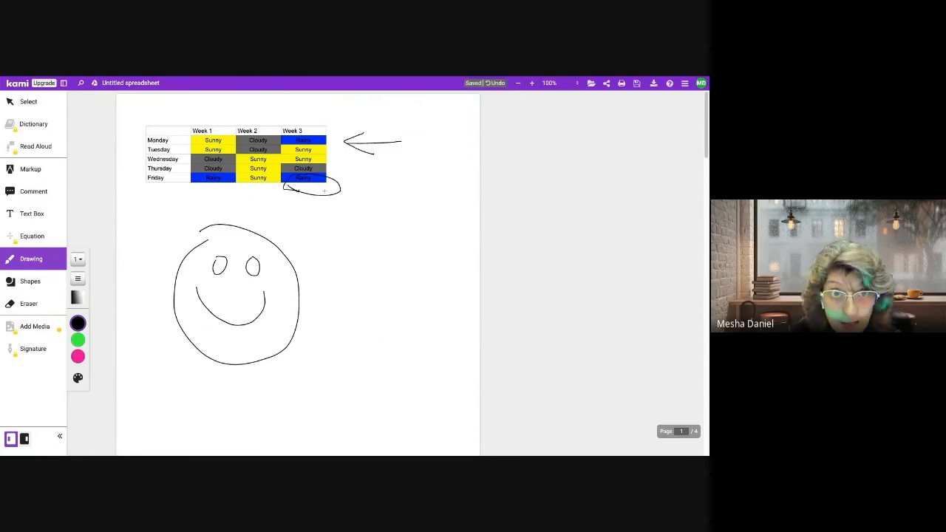
# - Erase the whole hand-drawn smiley face below the weather table on page 1
pyautogui.scroll(-3, 366, 282)
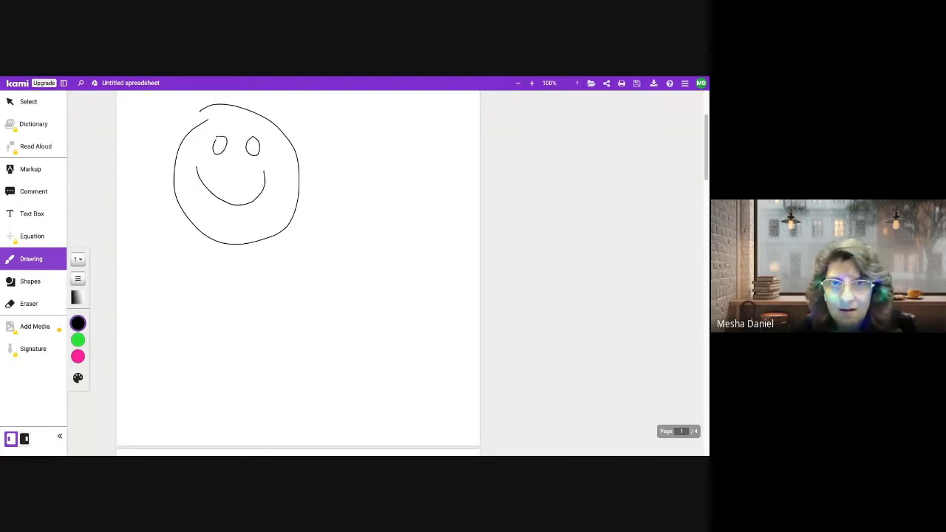
pyautogui.scroll(-5, 299, 274)
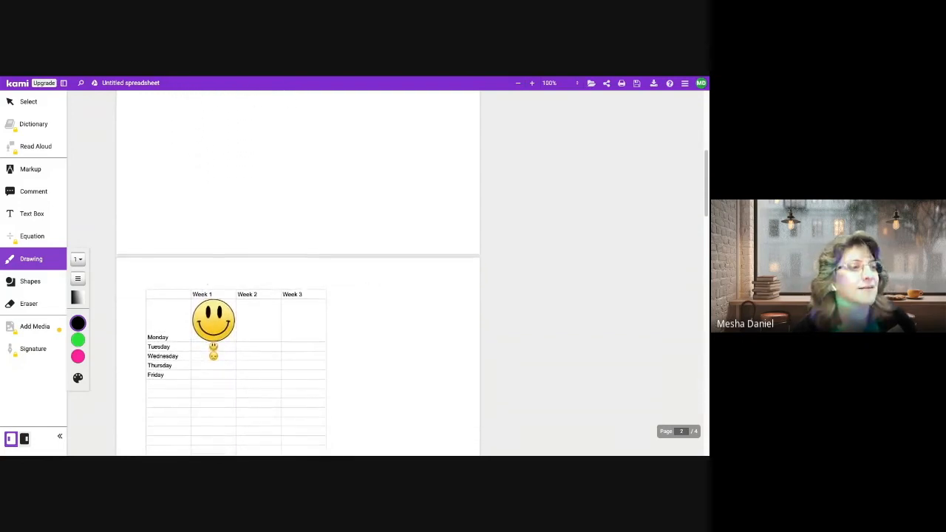
pyautogui.scroll(6, 299, 273)
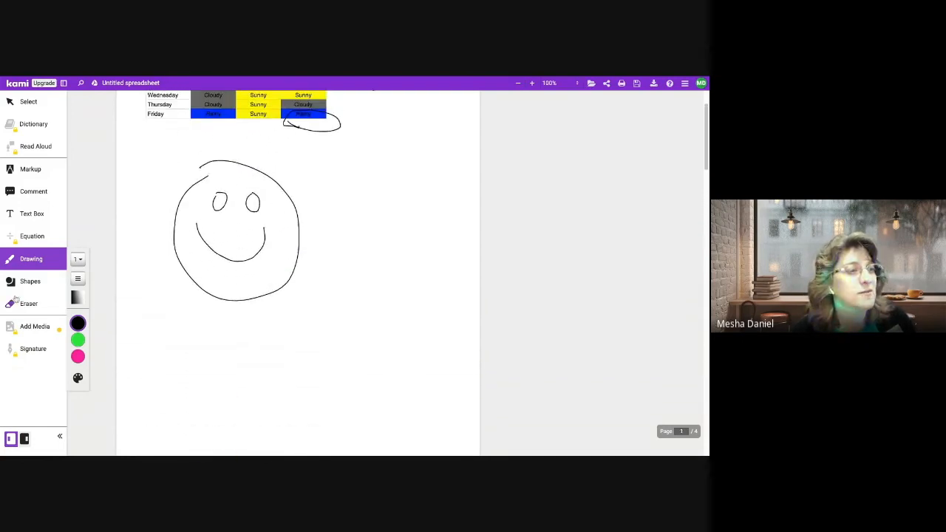
pyautogui.click(28, 305)
pyautogui.click(250, 186)
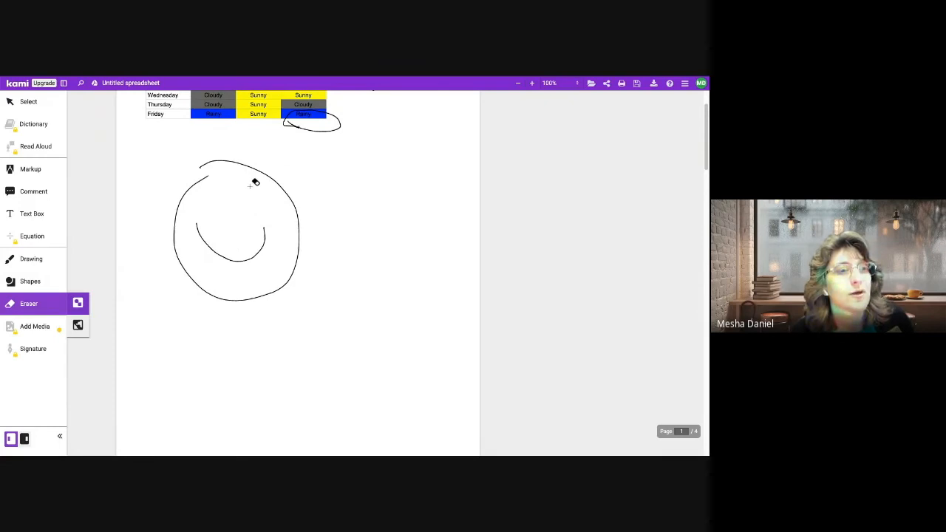
pyautogui.moveTo(250, 186); pyautogui.dragTo(282, 266)
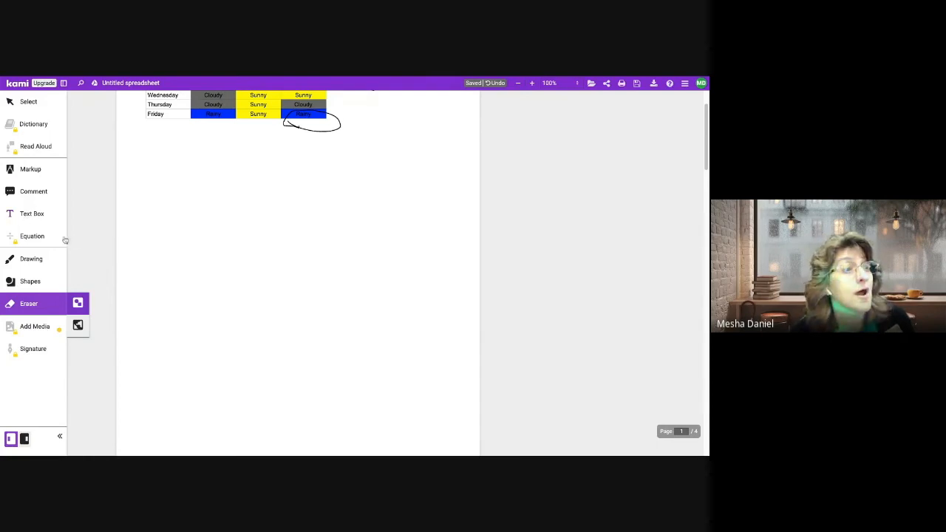
# - Draw a black rectangle in the blank area below the weather table and two smaller green rectangles inside it
pyautogui.click(38, 284)
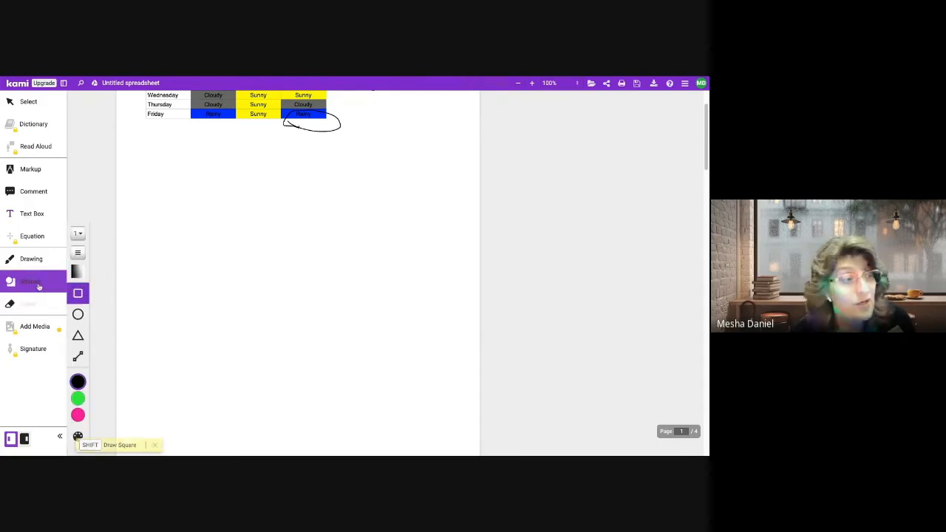
pyautogui.moveTo(173, 234); pyautogui.dragTo(276, 283)
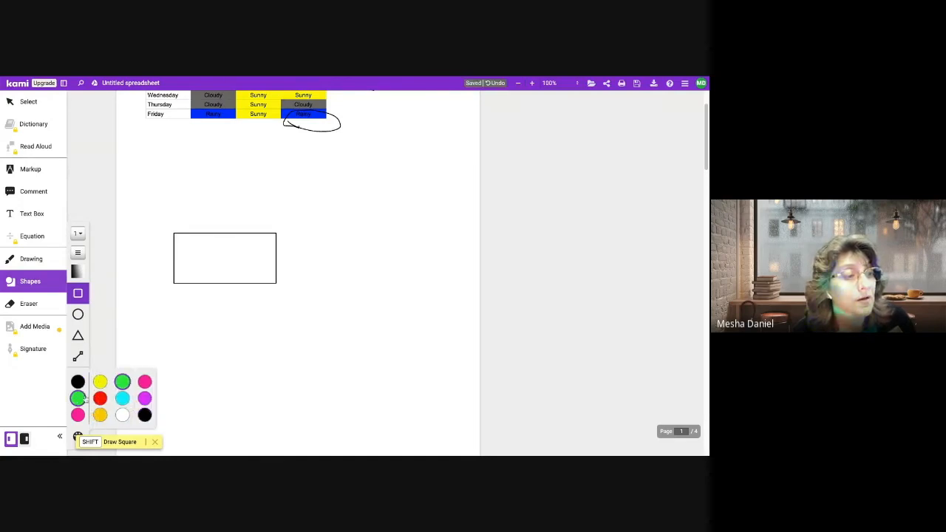
pyautogui.click(77, 398)
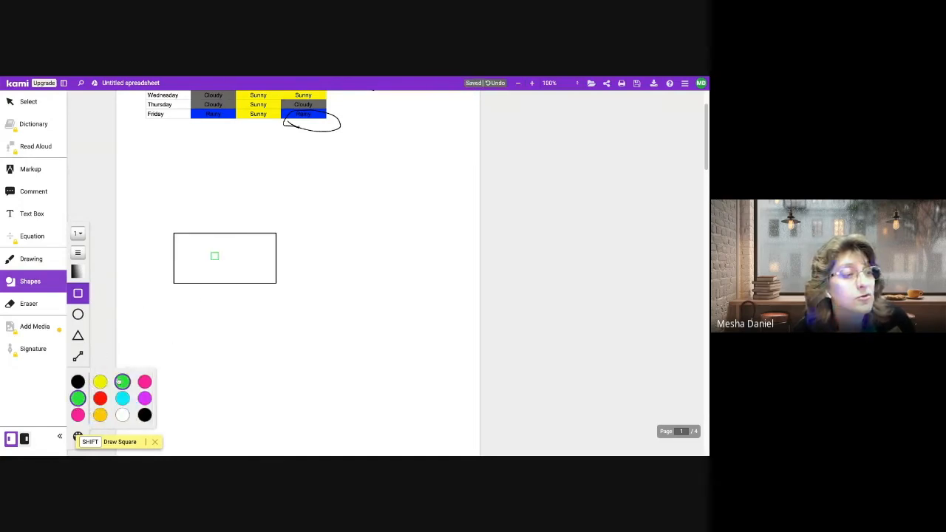
pyautogui.moveTo(215, 256); pyautogui.dragTo(269, 282)
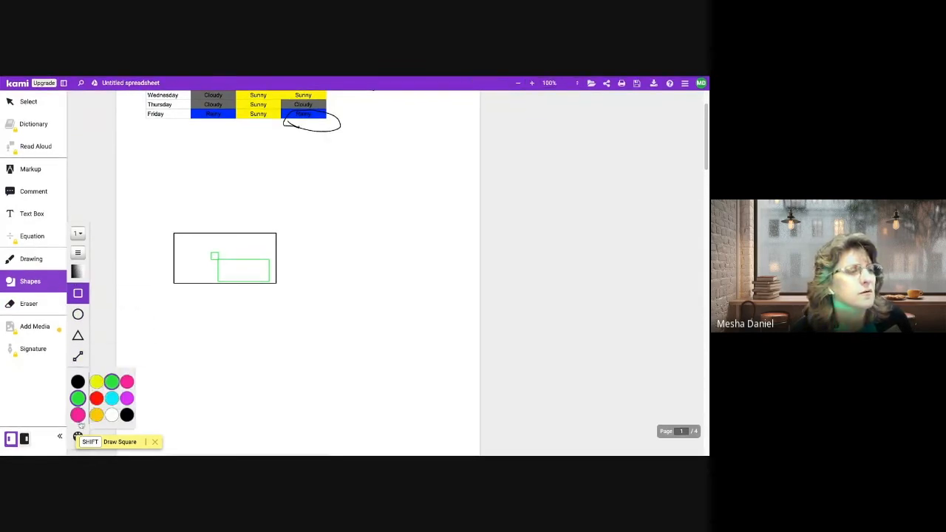
pyautogui.moveTo(124, 414)
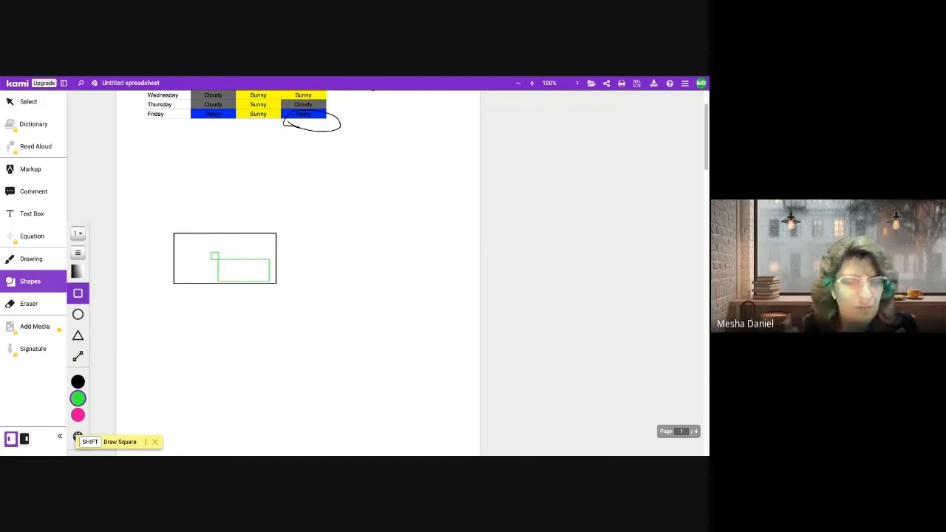
# - Look through the exported pages of the document, from the weather table to the chart pages and back to the behavior table on page 2
pyautogui.scroll(-10, 296, 274)
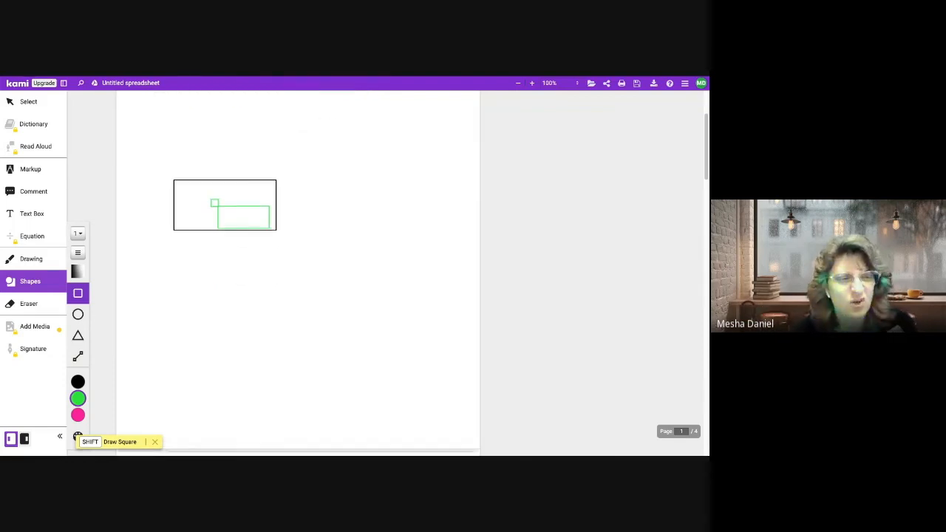
pyautogui.scroll(-10, 296, 273)
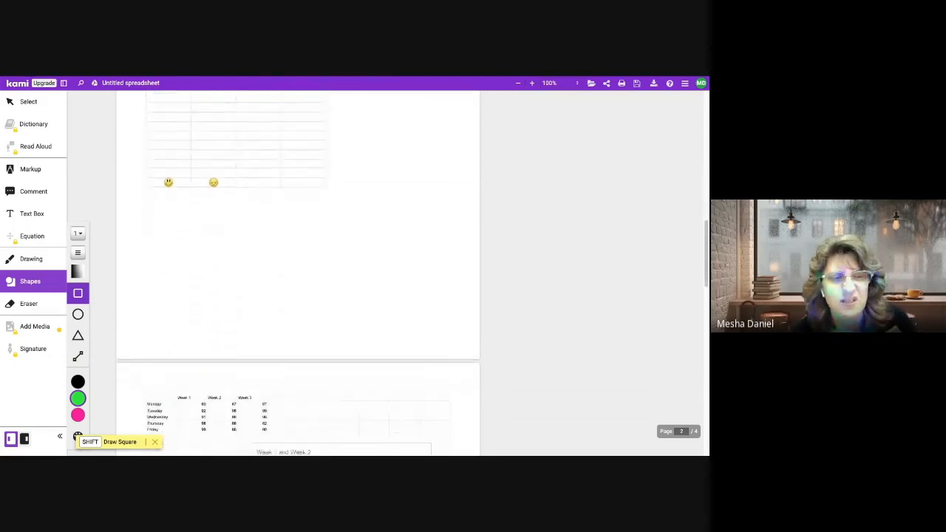
pyautogui.scroll(-10, 295, 273)
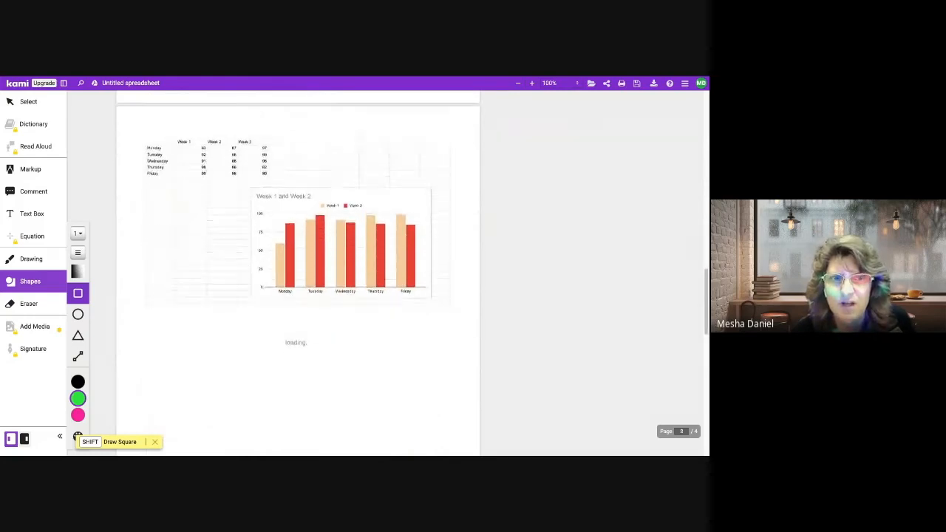
pyautogui.scroll(-6, 296, 273)
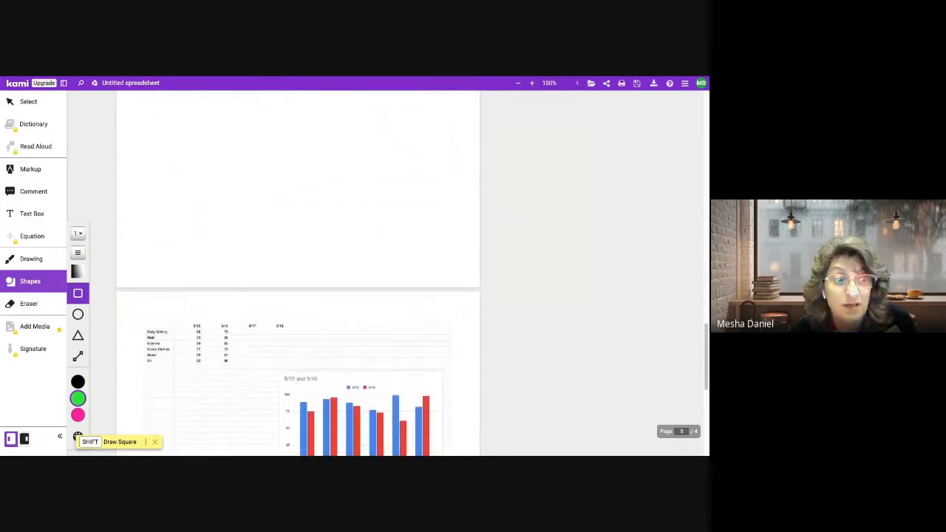
pyautogui.scroll(3, 296, 273)
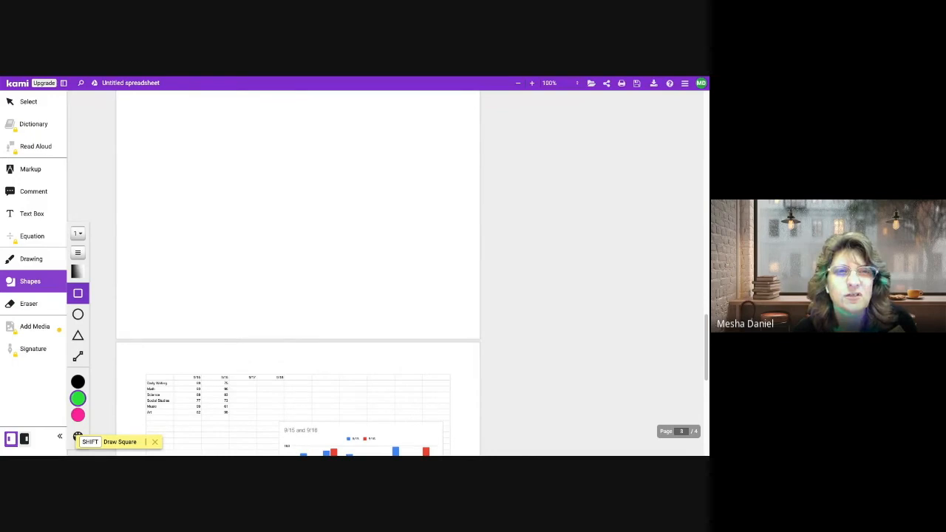
pyautogui.scroll(6, 367, 217)
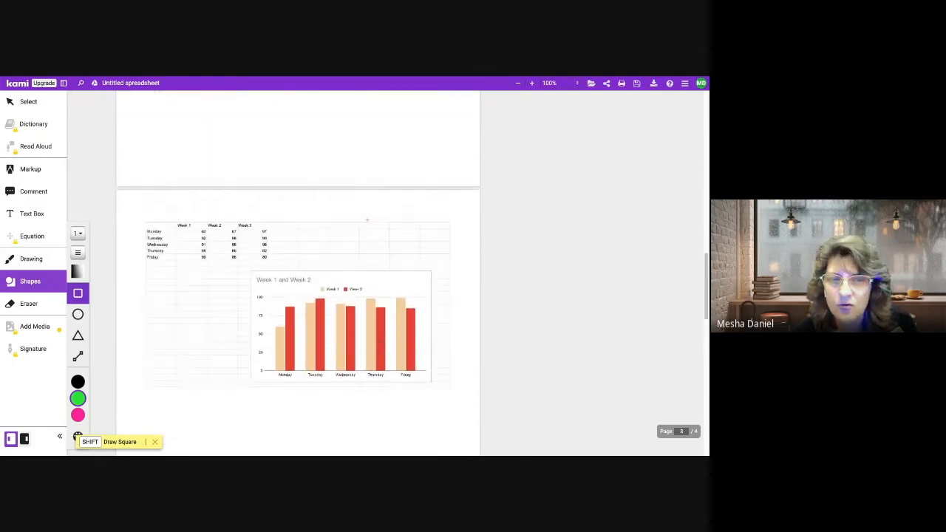
pyautogui.scroll(3, 342, 219)
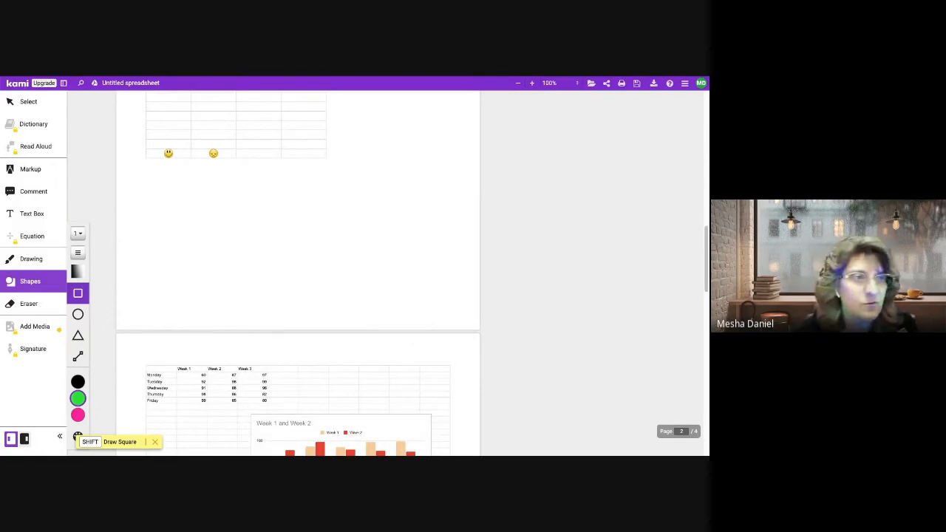
pyautogui.scroll(3, 298, 274)
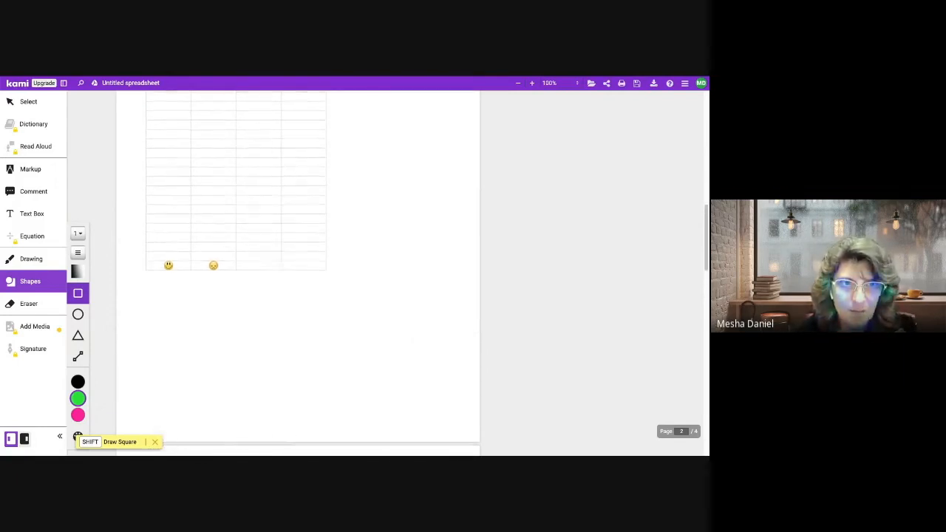
pyautogui.scroll(3, 326, 231)
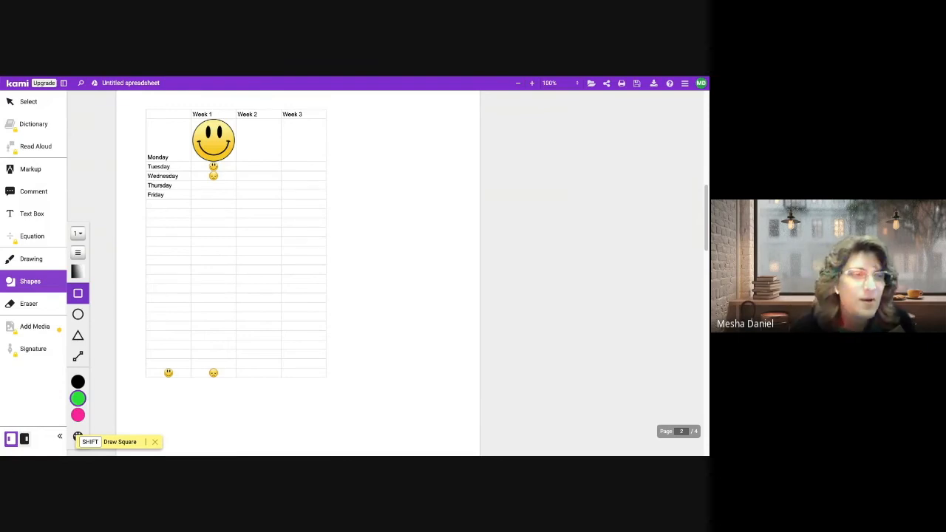
# - Circle the 9/16 column header in the subject scores table on page 4 with a black freehand drawing
pyautogui.scroll(-5, 298, 274)
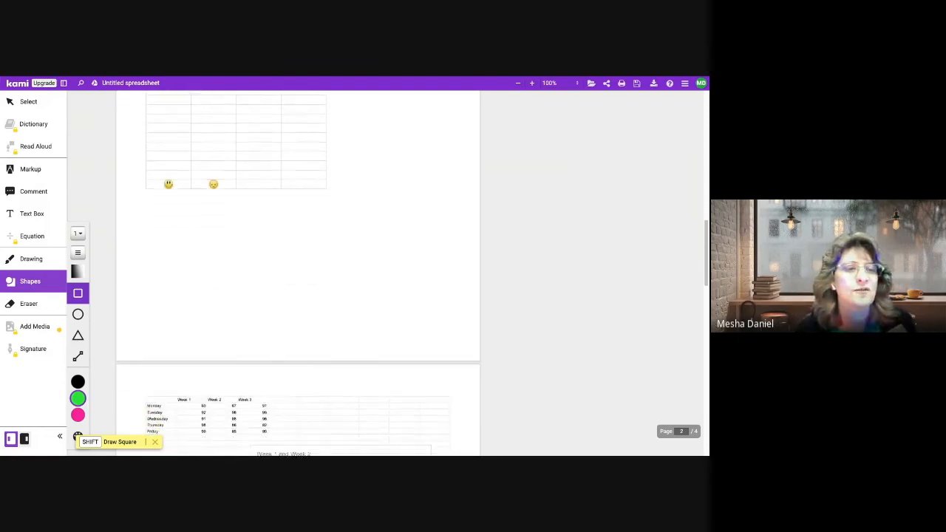
pyautogui.scroll(-9, 298, 273)
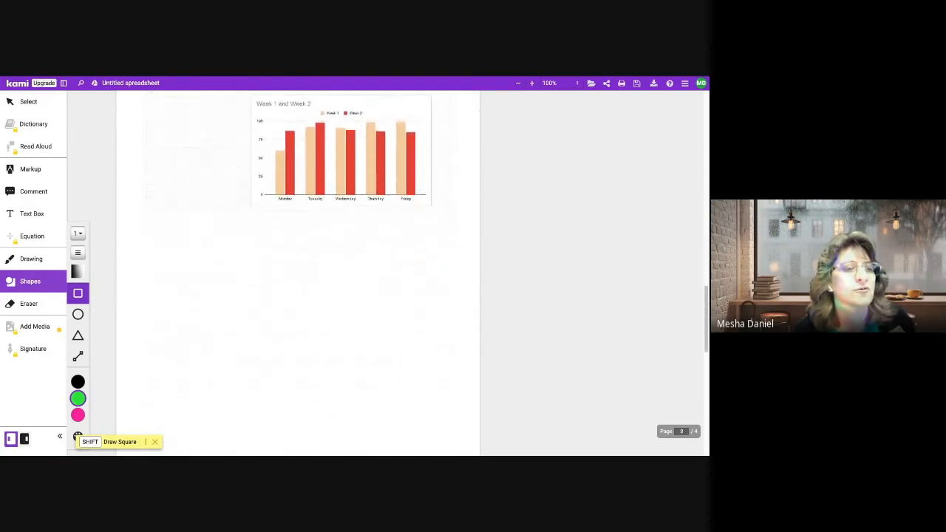
pyautogui.scroll(-7, 258, 274)
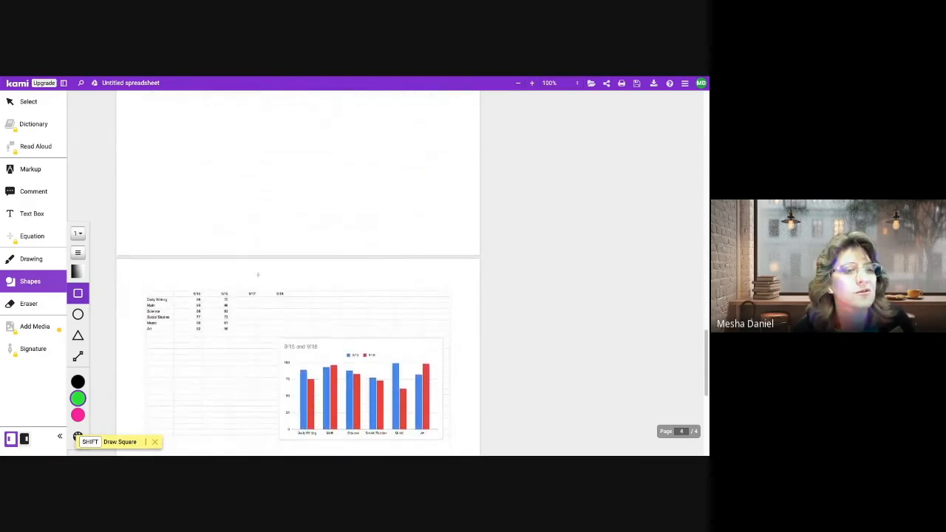
pyautogui.scroll(-2, 258, 274)
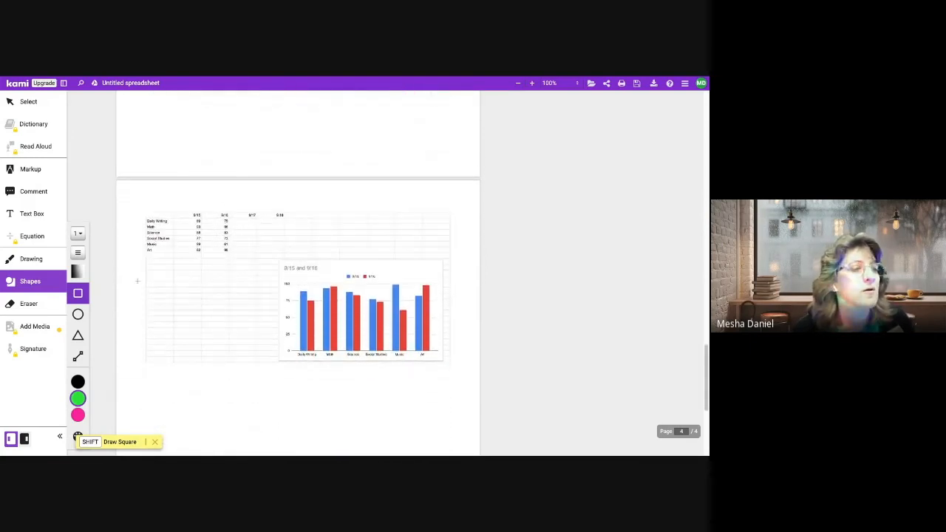
pyautogui.click(31, 259)
pyautogui.moveTo(234, 218)
pyautogui.mouseDown()
pyautogui.moveTo(215, 209)
pyautogui.moveTo(233, 215)
pyautogui.mouseUp()
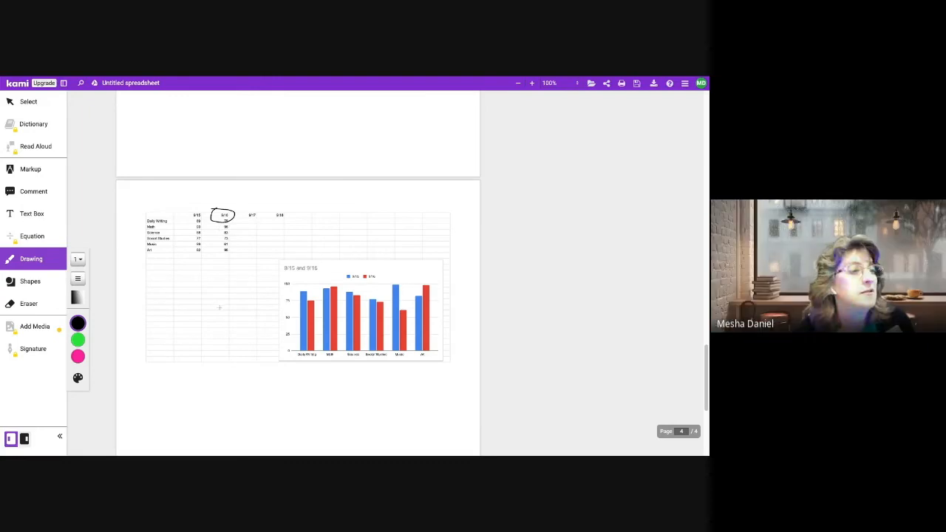
# - Try the Equation tool and dismiss the upgrade offer
pyautogui.click(41, 237)
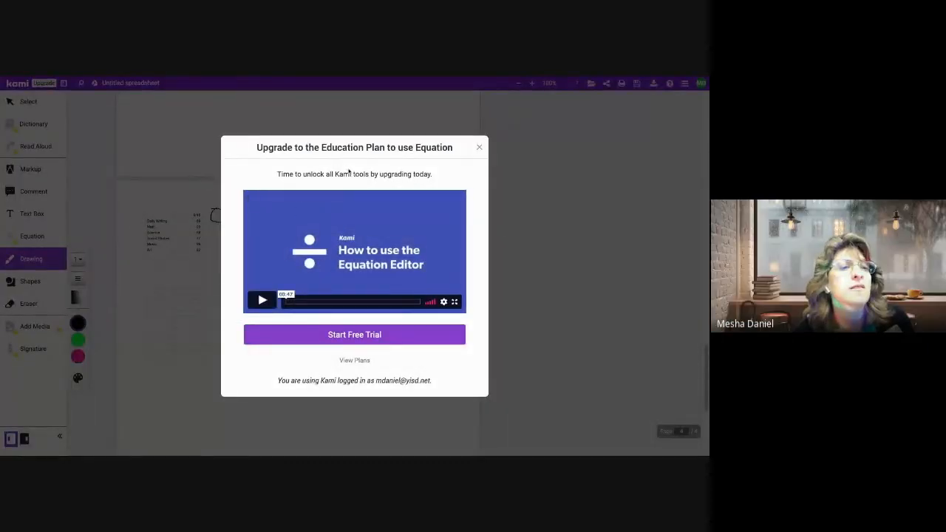
pyautogui.click(479, 149)
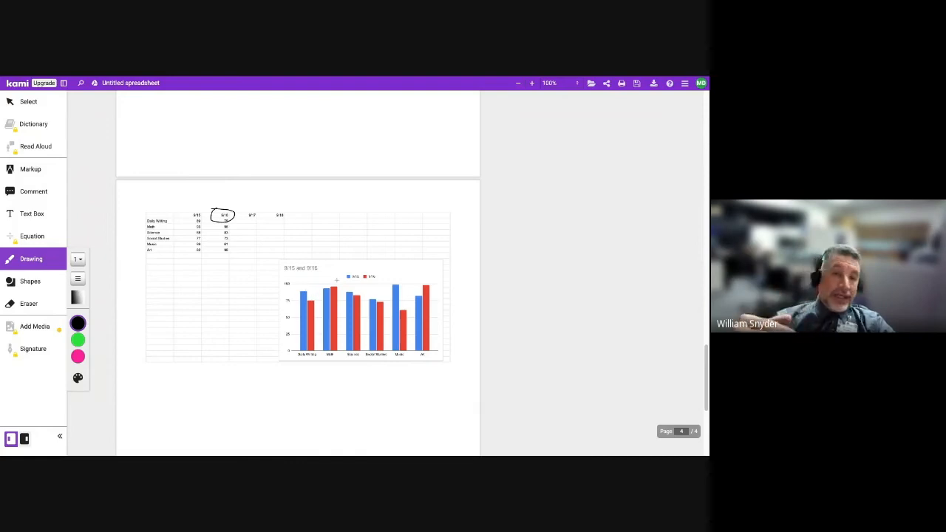
# - Review the exported pages from the subject scores chart on page 4 back up to the annotated weather table on page 1
pyautogui.scroll(1, 336, 280)
pyautogui.scroll(8, 336, 280)
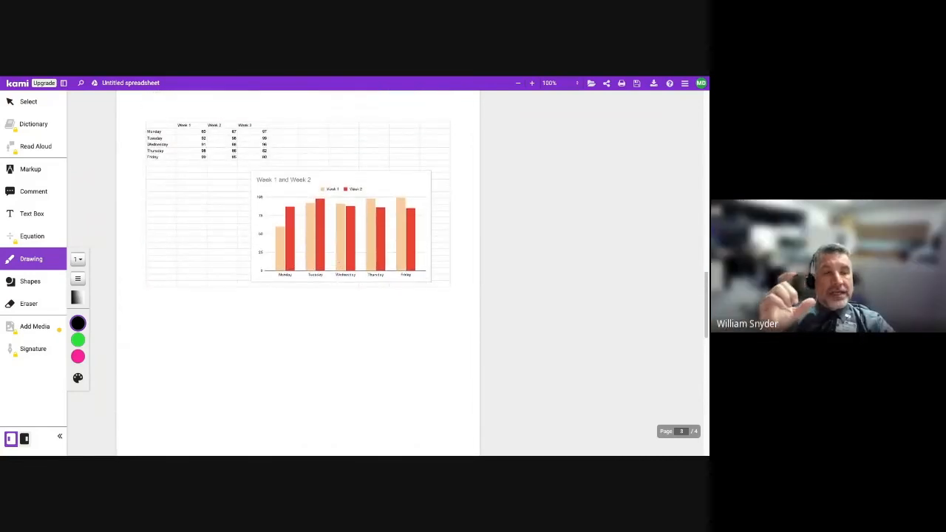
pyautogui.scroll(1, 306, 234)
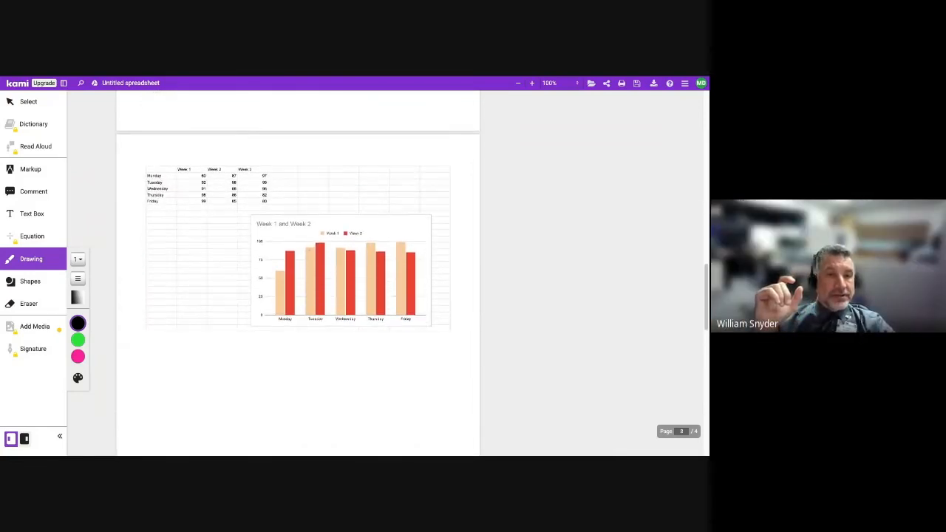
pyautogui.scroll(2, 320, 257)
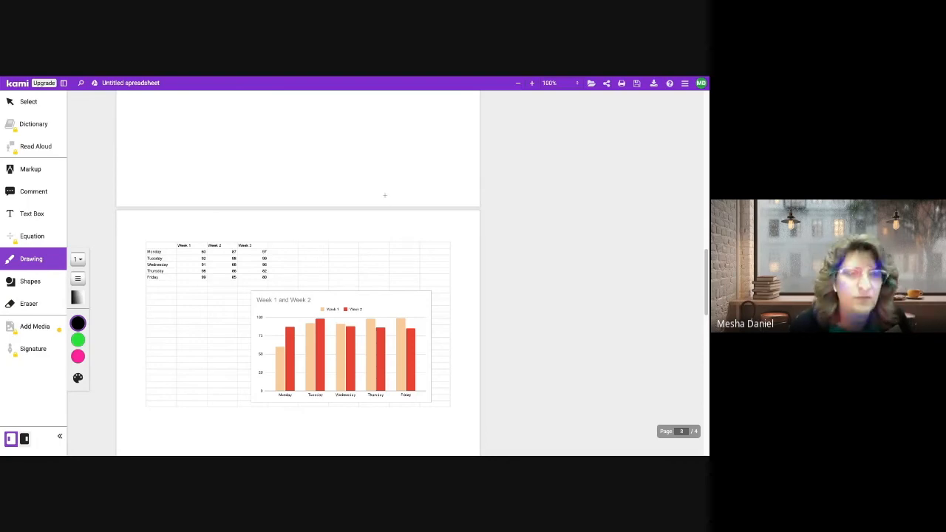
pyautogui.scroll(3, 384, 195)
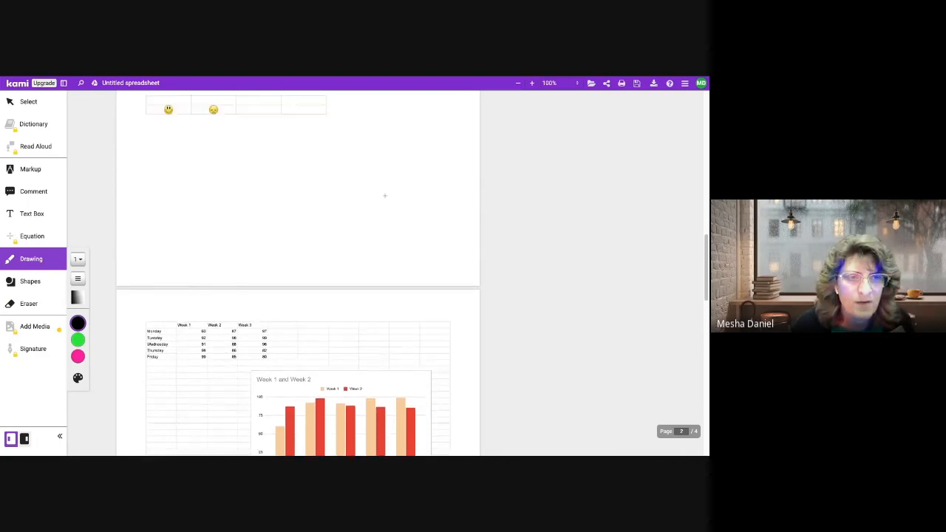
pyautogui.scroll(3, 384, 195)
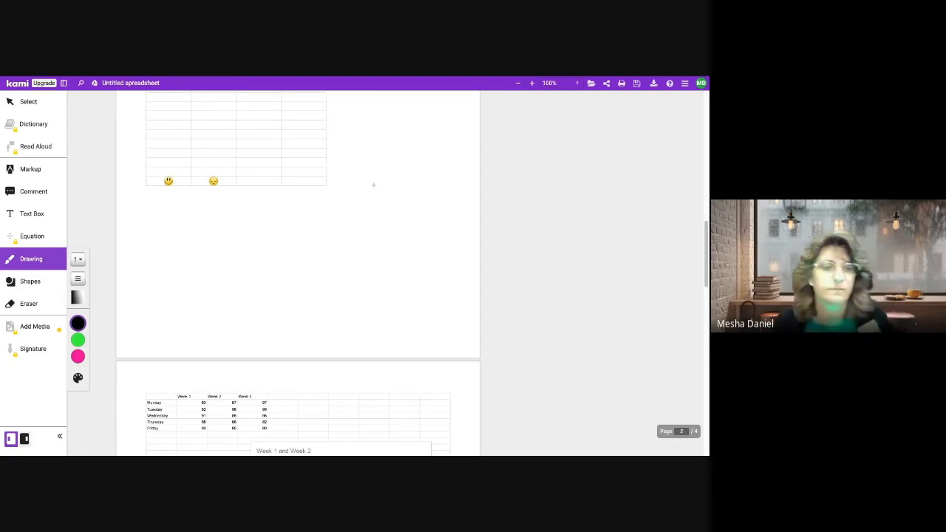
pyautogui.scroll(8, 372, 186)
pyautogui.scroll(6, 373, 184)
pyautogui.scroll(5, 338, 228)
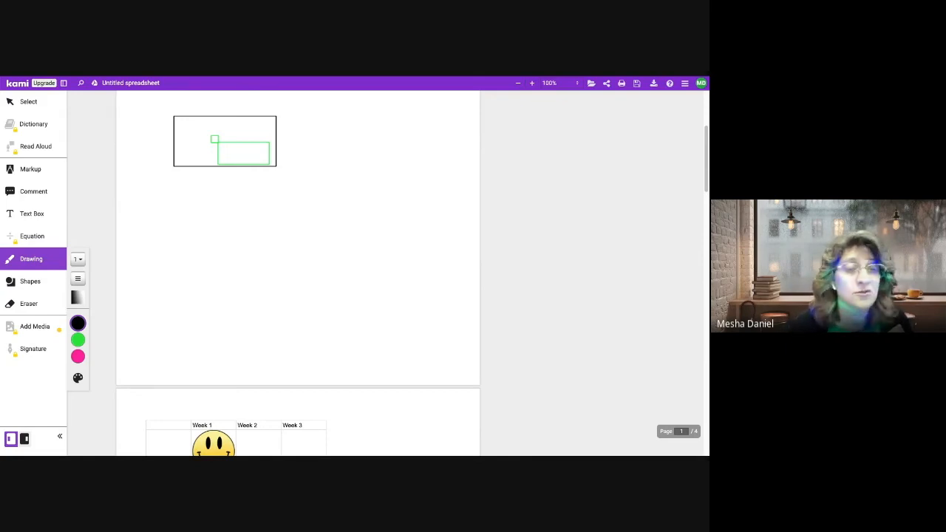
pyautogui.scroll(1, 368, 219)
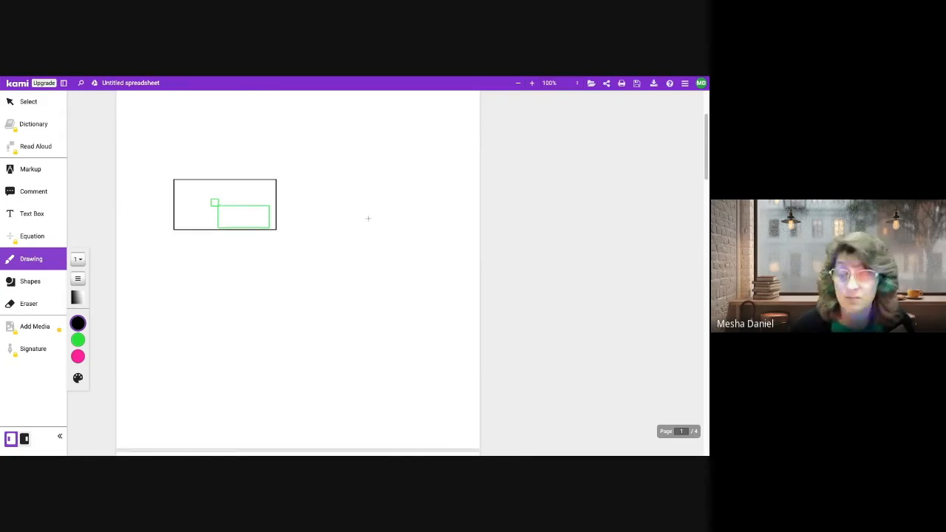
pyautogui.scroll(2, 339, 216)
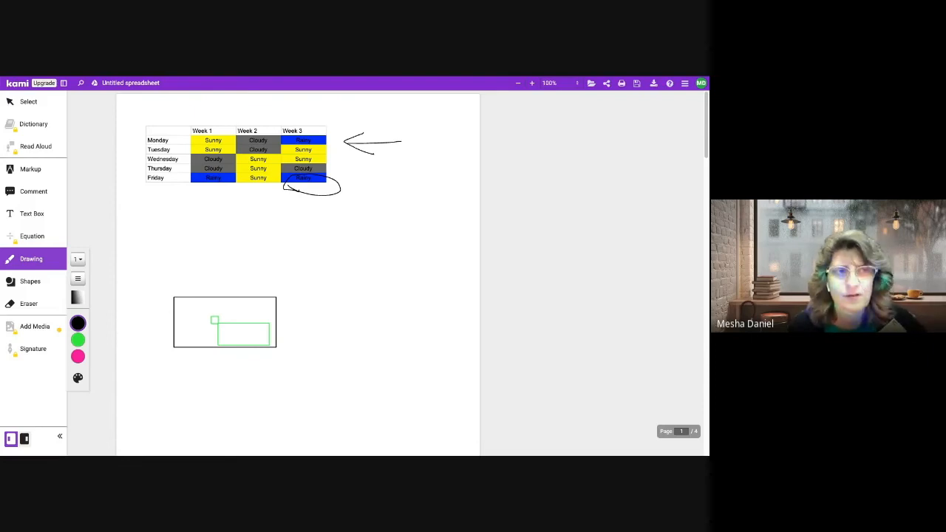
# - Switch to the Google Sheets spreadsheet and move the 9/15 and 9/16 column chart closer to the scores table on the 6-12 sheet
pyautogui.hotkey('ctrl', 'shift', 'Tab')
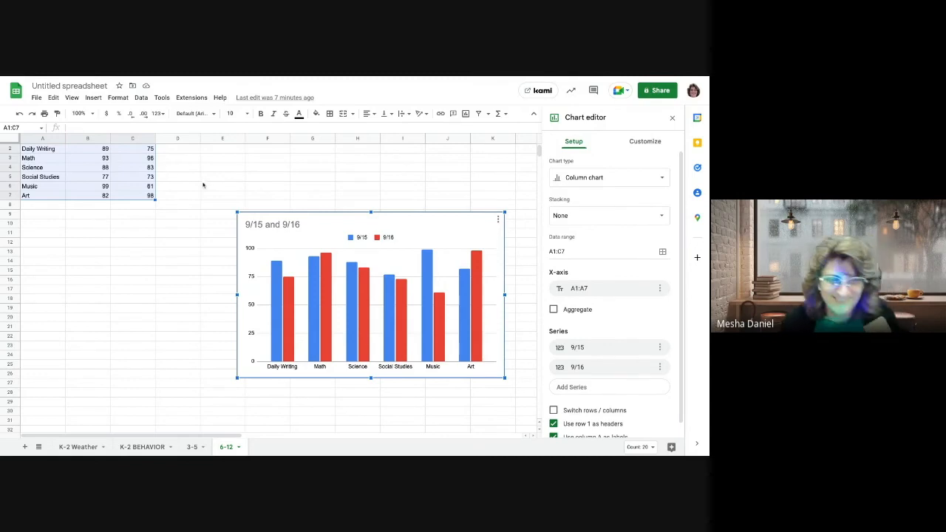
pyautogui.moveTo(357, 234); pyautogui.dragTo(290, 219)
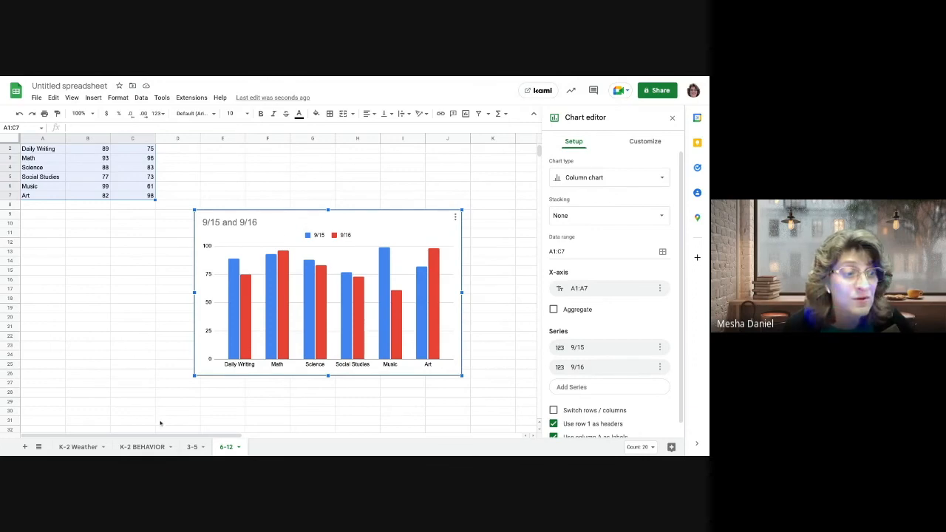
# - Open the K-2 BEHAVIOR sheet, look over its smiley-face entries and select the Week 2 Monday cell C2
pyautogui.click(144, 447)
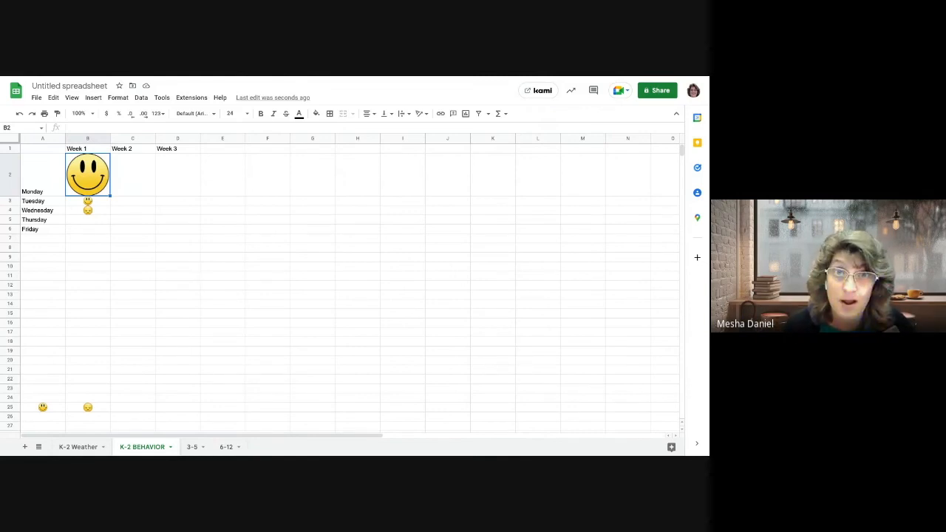
pyautogui.scroll(-5, 339, 288)
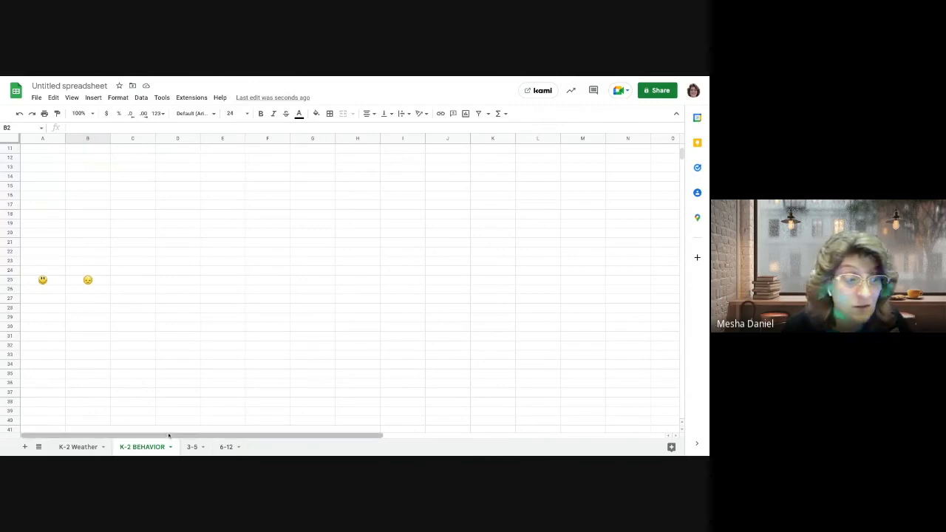
pyautogui.scroll(5, 147, 400)
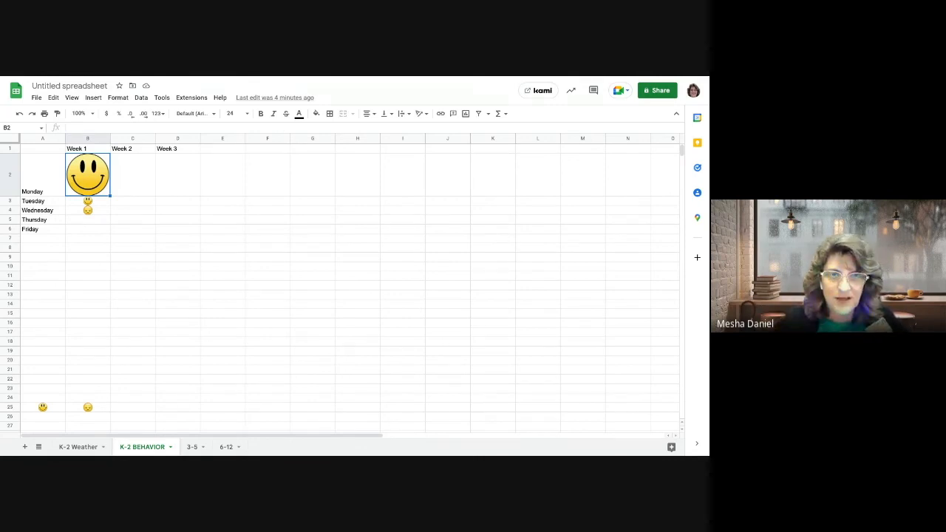
pyautogui.press('Right')
pyautogui.scroll(-2, 461, 194)
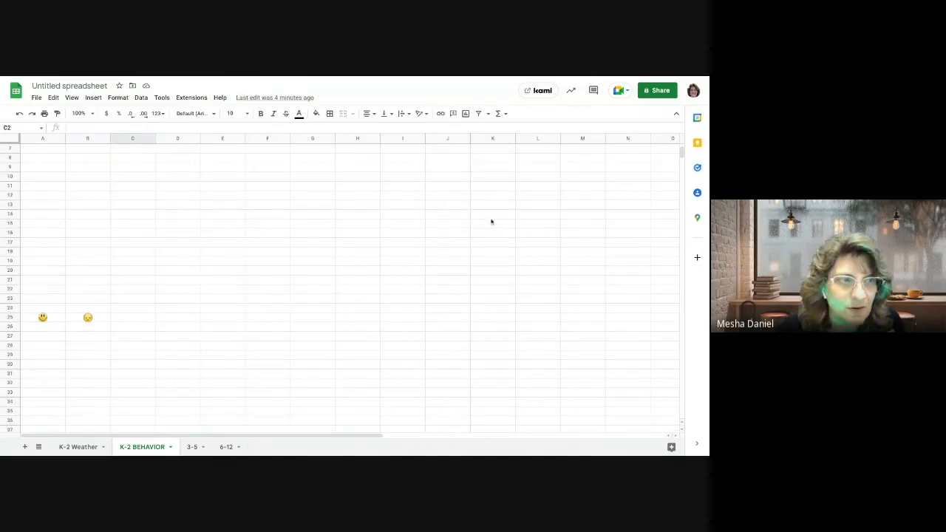
pyautogui.scroll(2, 219, 344)
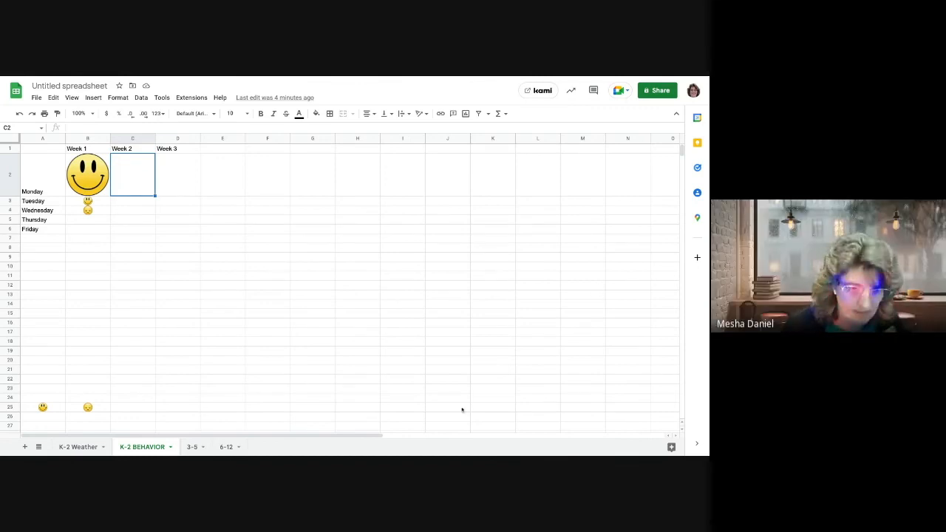
pyautogui.moveTo(330, 436)
pyautogui.mouseDown()
pyautogui.moveTo(595, 436)
pyautogui.moveTo(329, 436)
pyautogui.mouseUp()
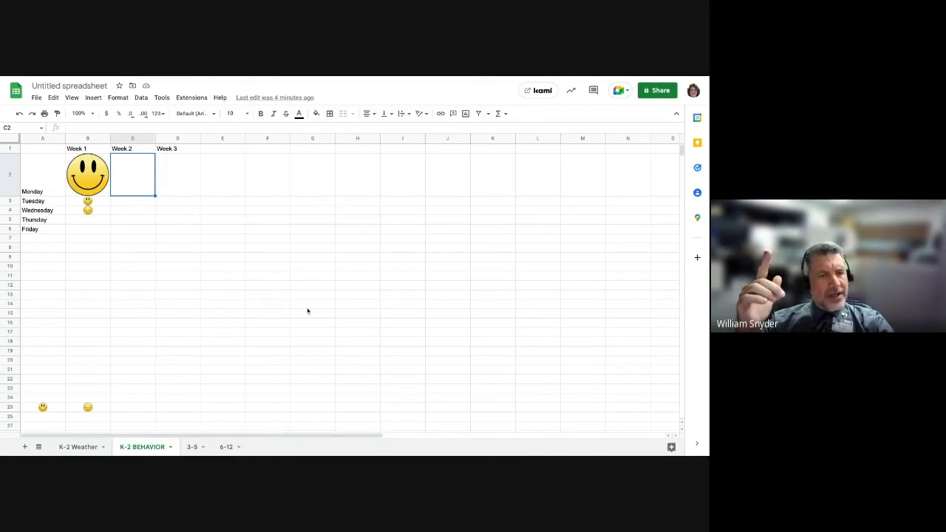